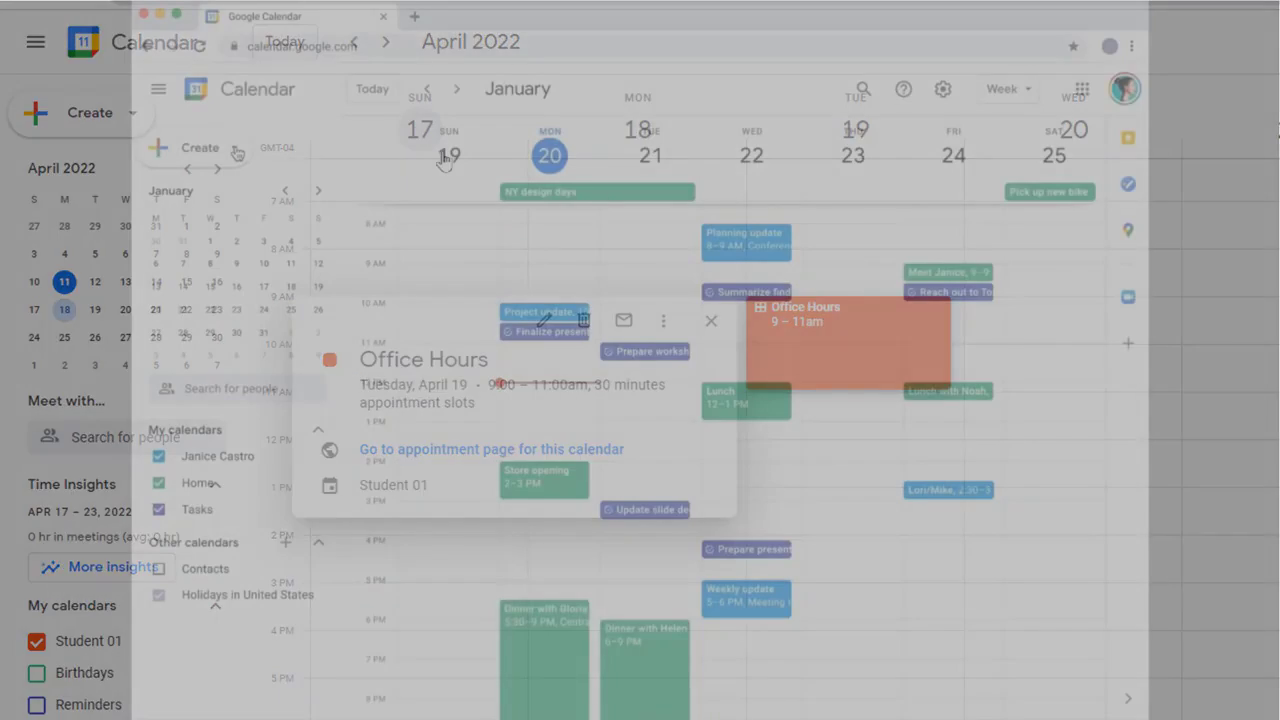
- Start a new appointment schedule and title it as a free consultation with the host's first name
left_click(236, 150)
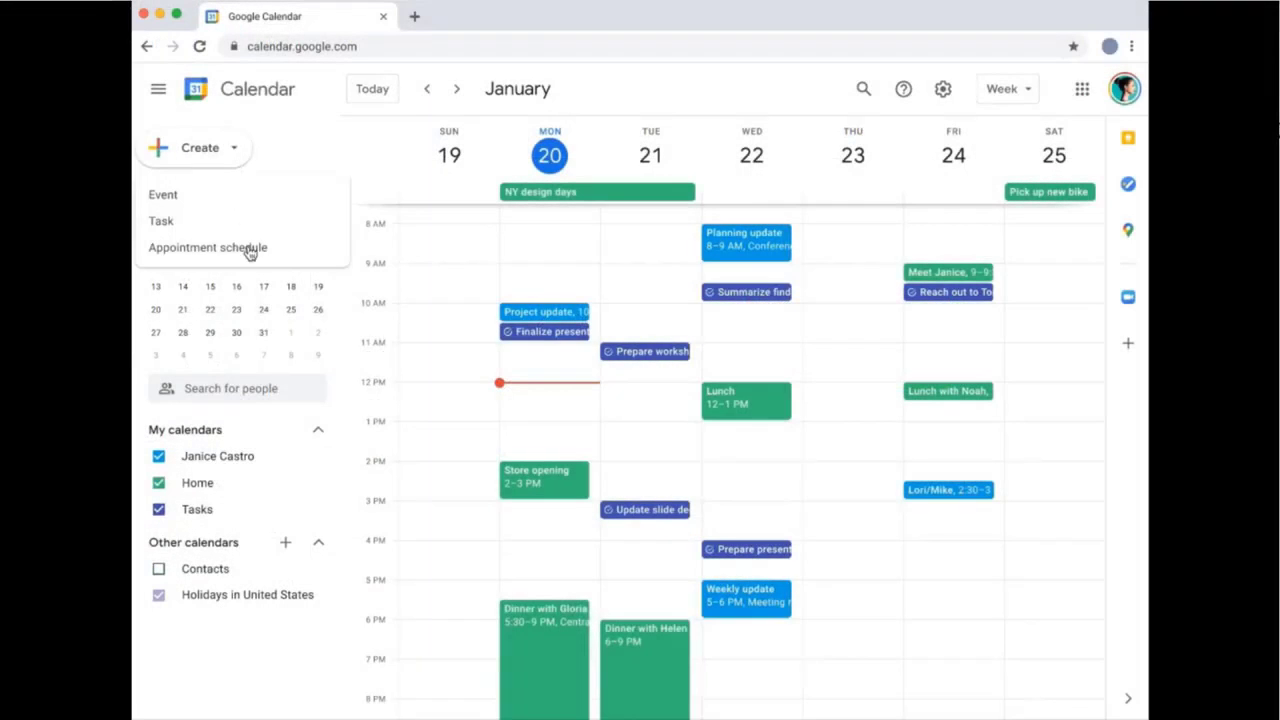
left_click(250, 253)
type("Free consultation with Janice")
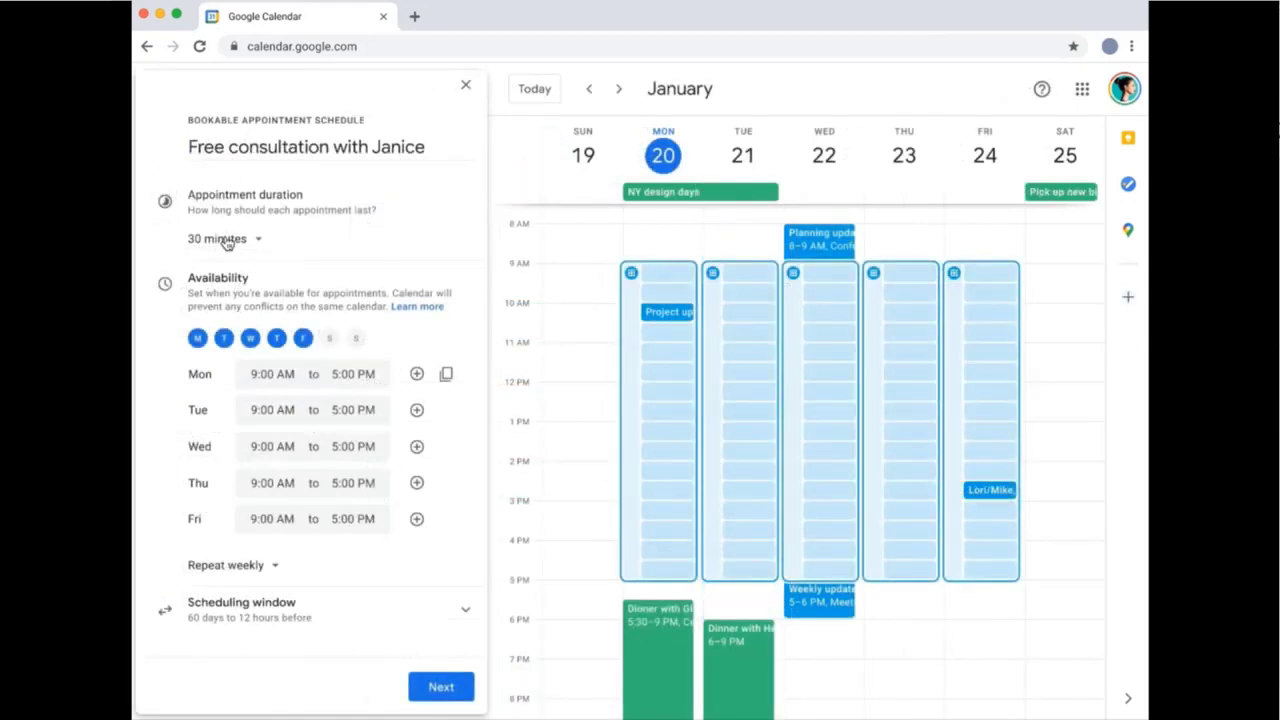
- Set the appointment duration to 1 hour, remove Wednesday from the availability, and continue to the booking details
left_click(228, 241)
left_click(210, 290)
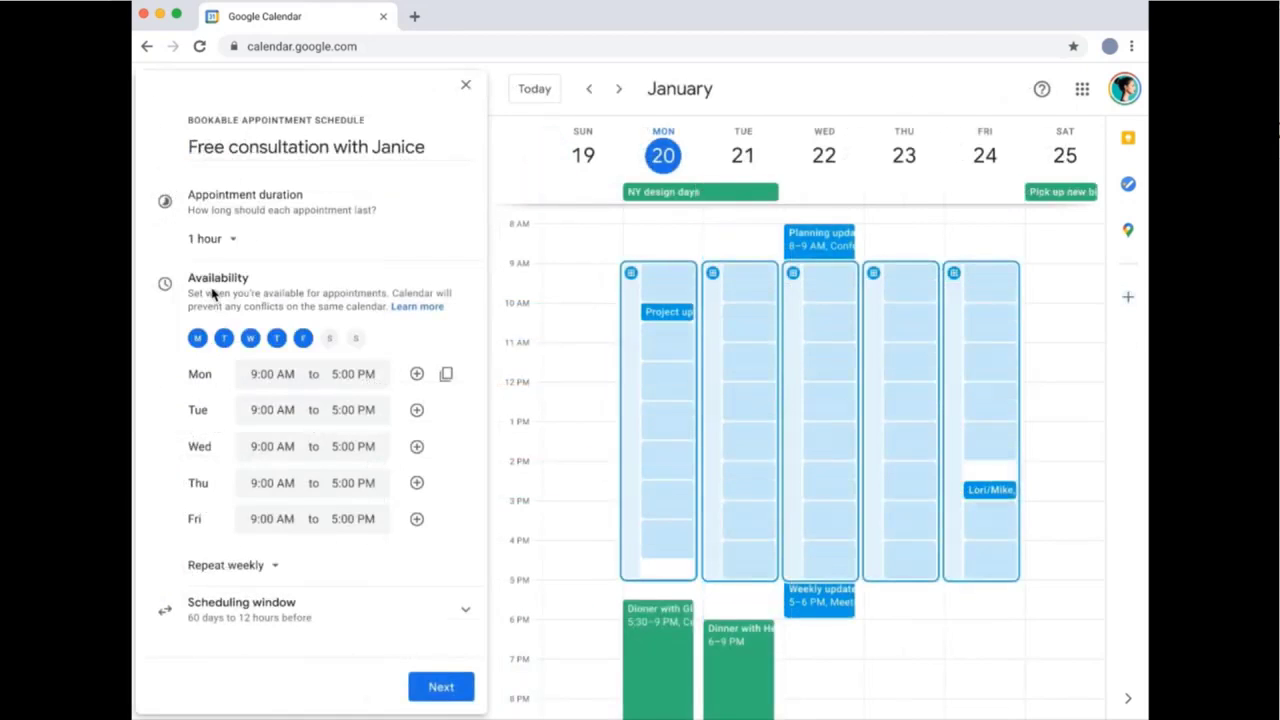
left_click(250, 338)
left_click(430, 688)
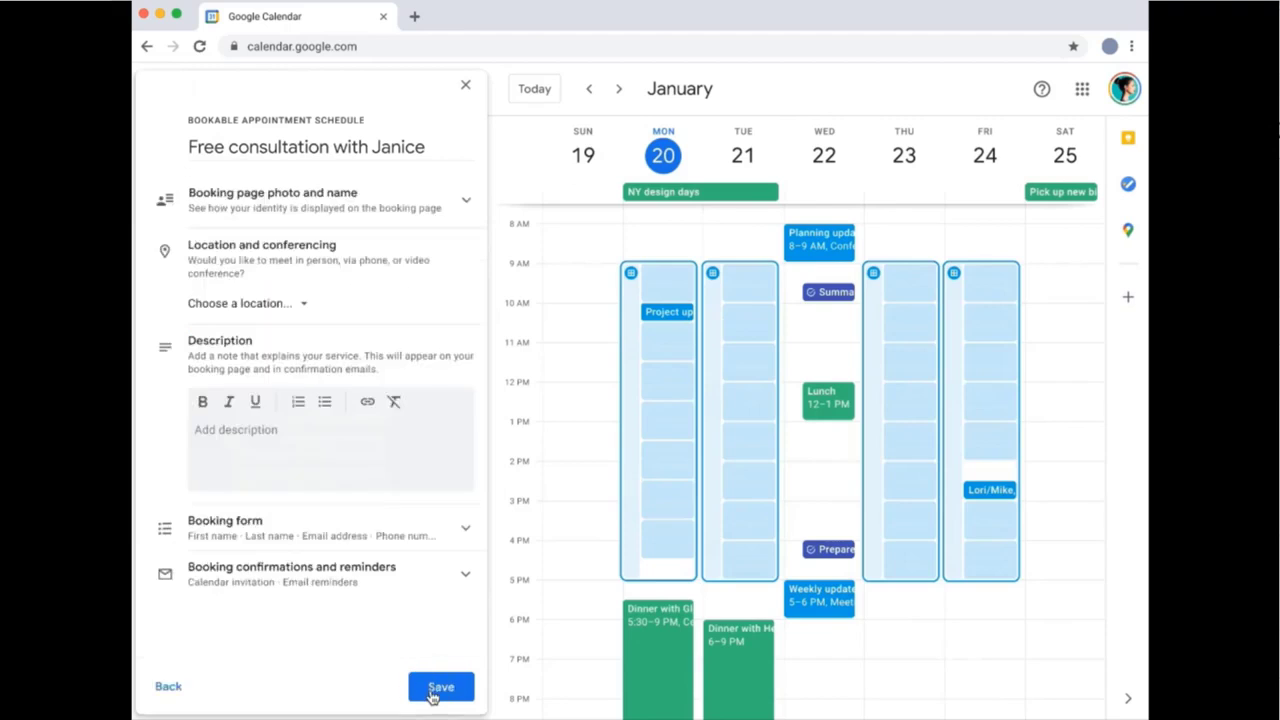
- Set Google Meet video conferencing as the meeting location and save the consultation schedule
left_click(262, 304)
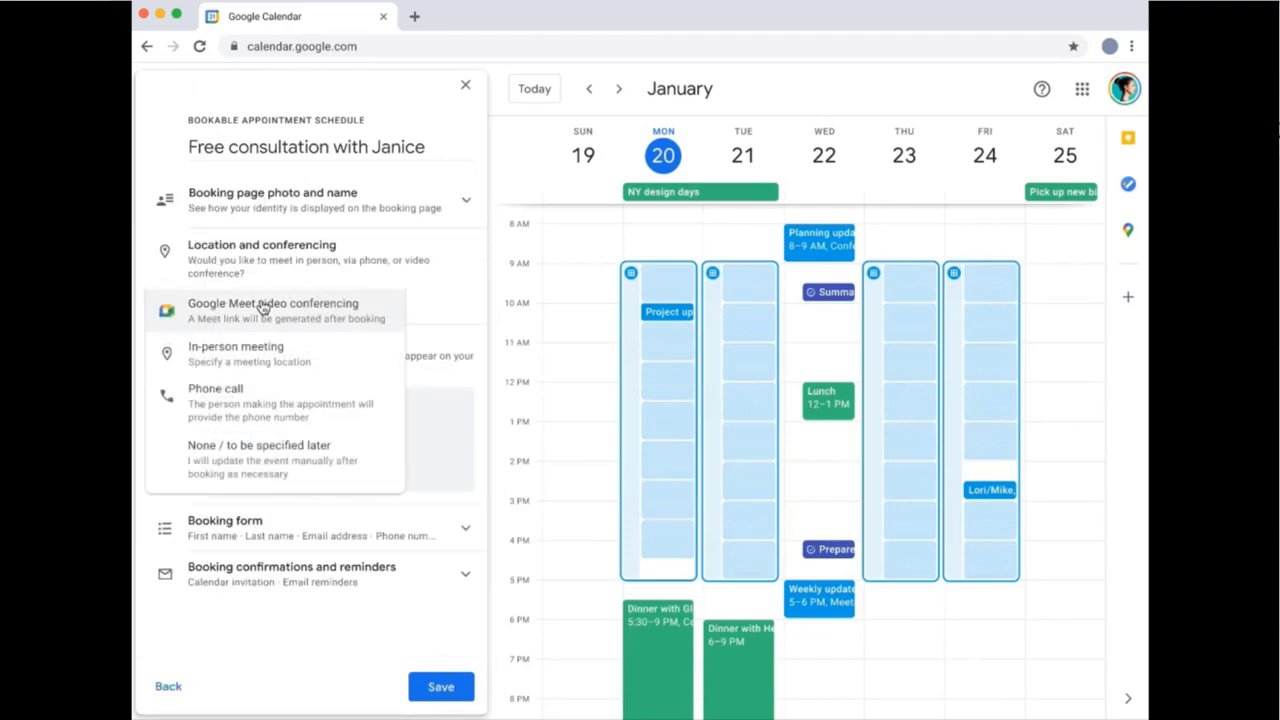
left_click(365, 315)
left_click(437, 690)
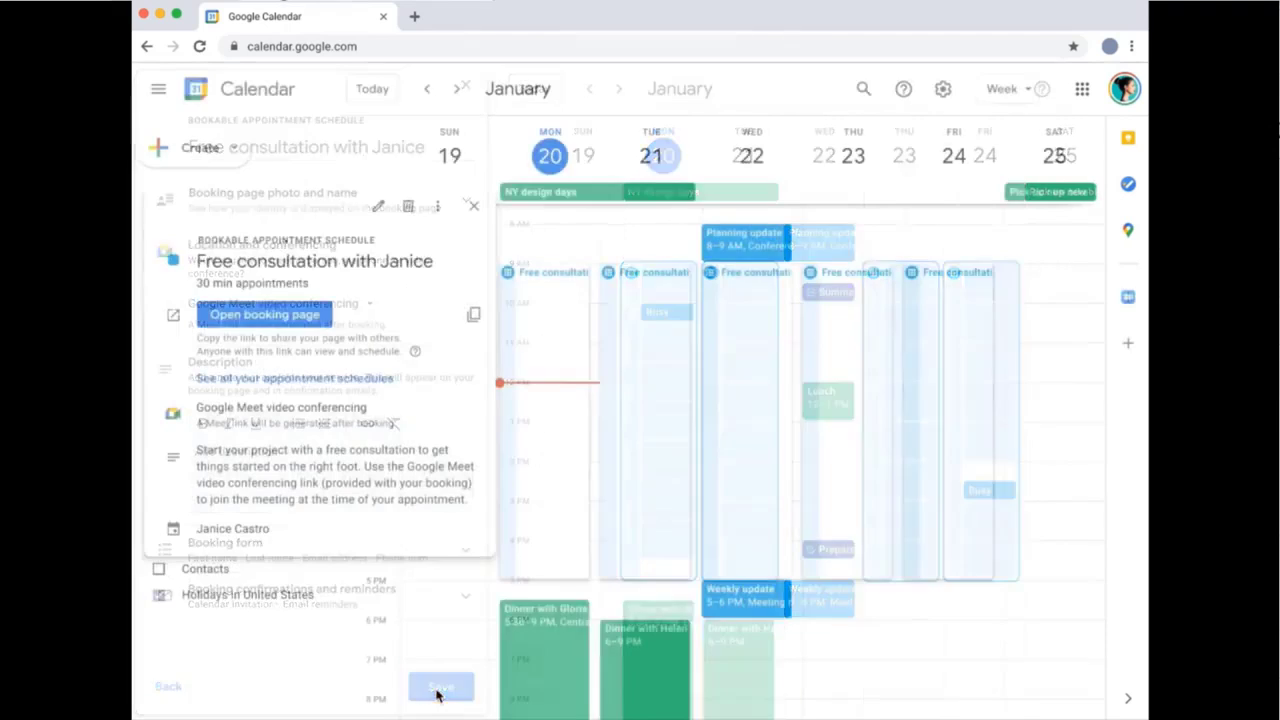
- Open the consultation's booking page and choose the 3:00 PM slot on the 21st, leaving the booking form without saving
left_click(315, 317)
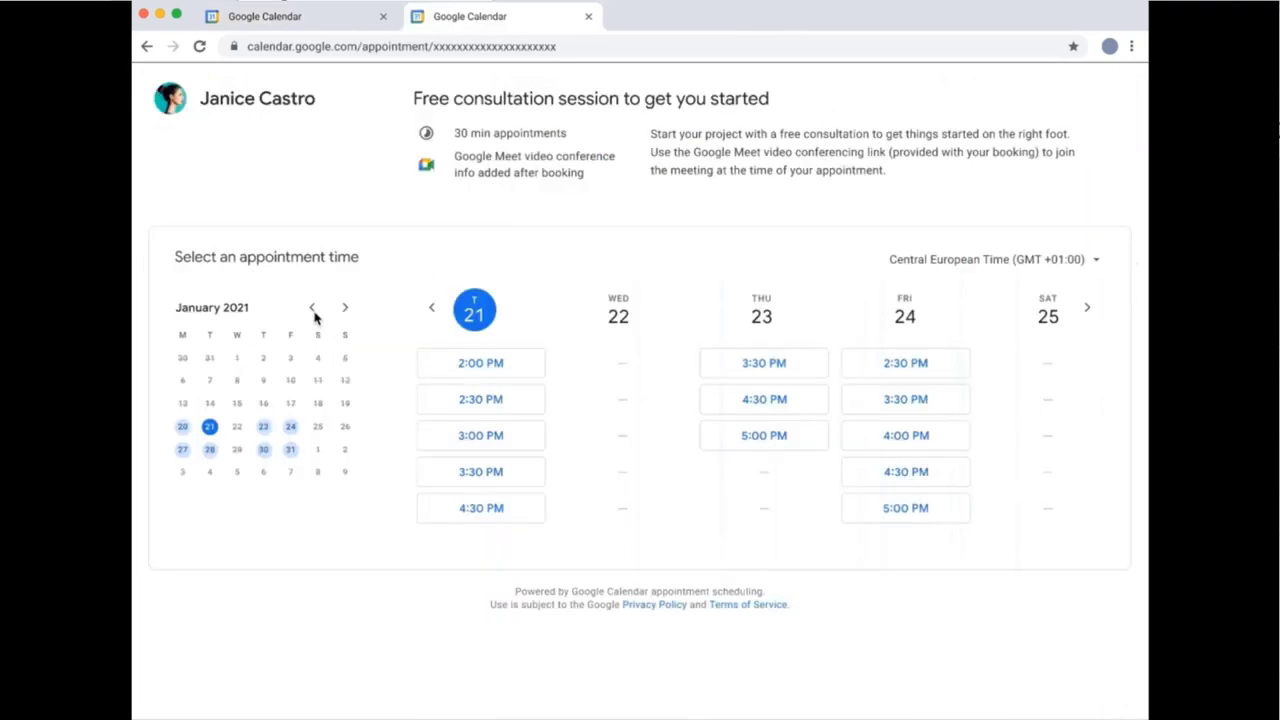
left_click(494, 445)
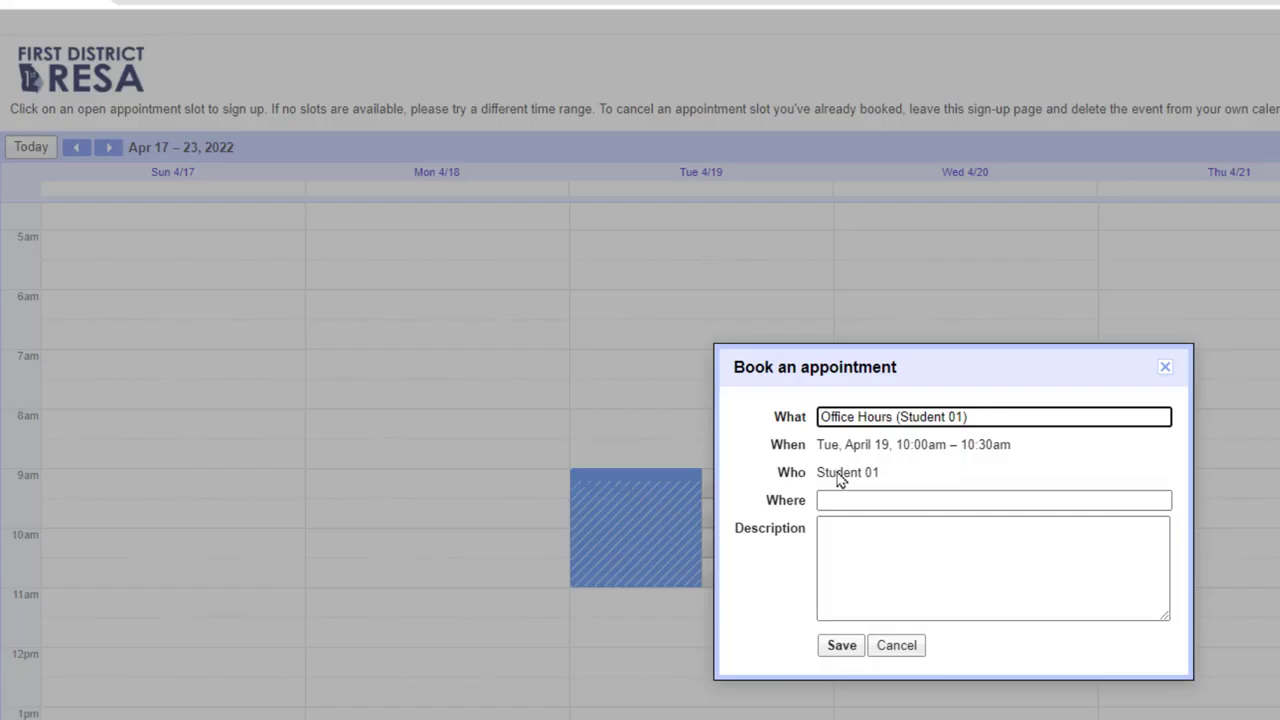
left_click(905, 656)
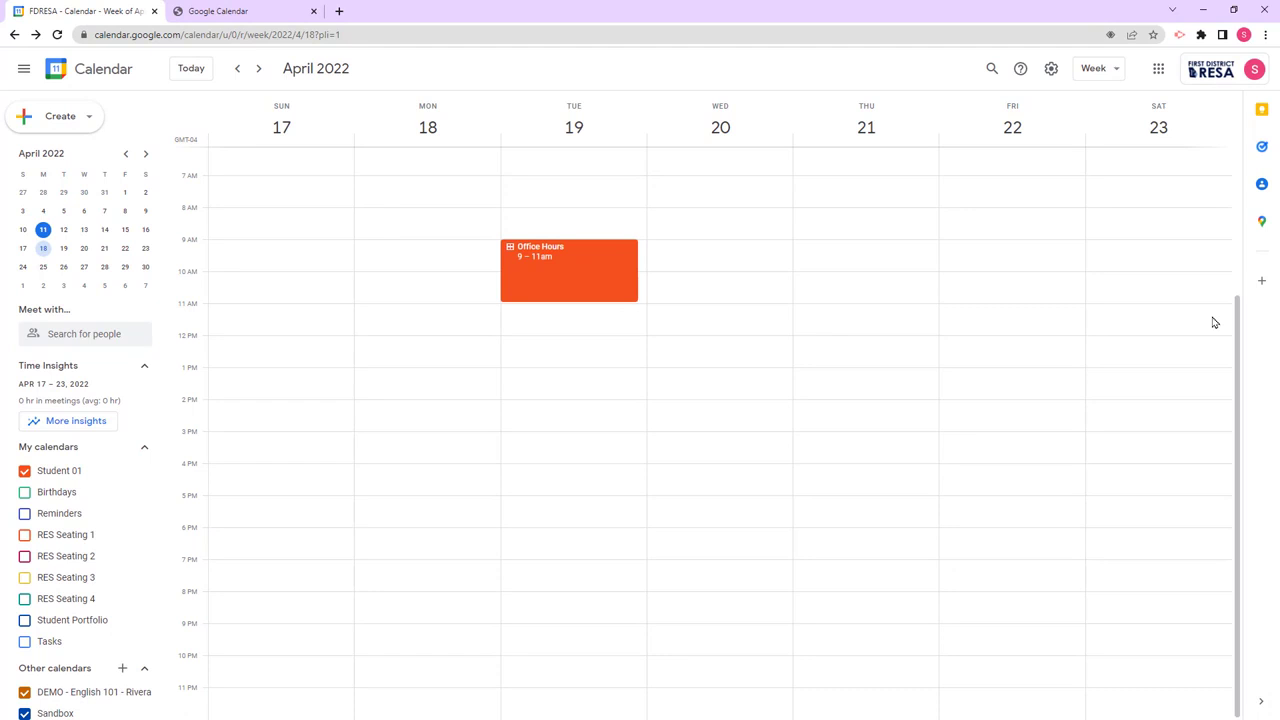
- Enable creating appointment schedules instead of appointment slots in the calendar settings, and return to the calendar
left_click(1052, 70)
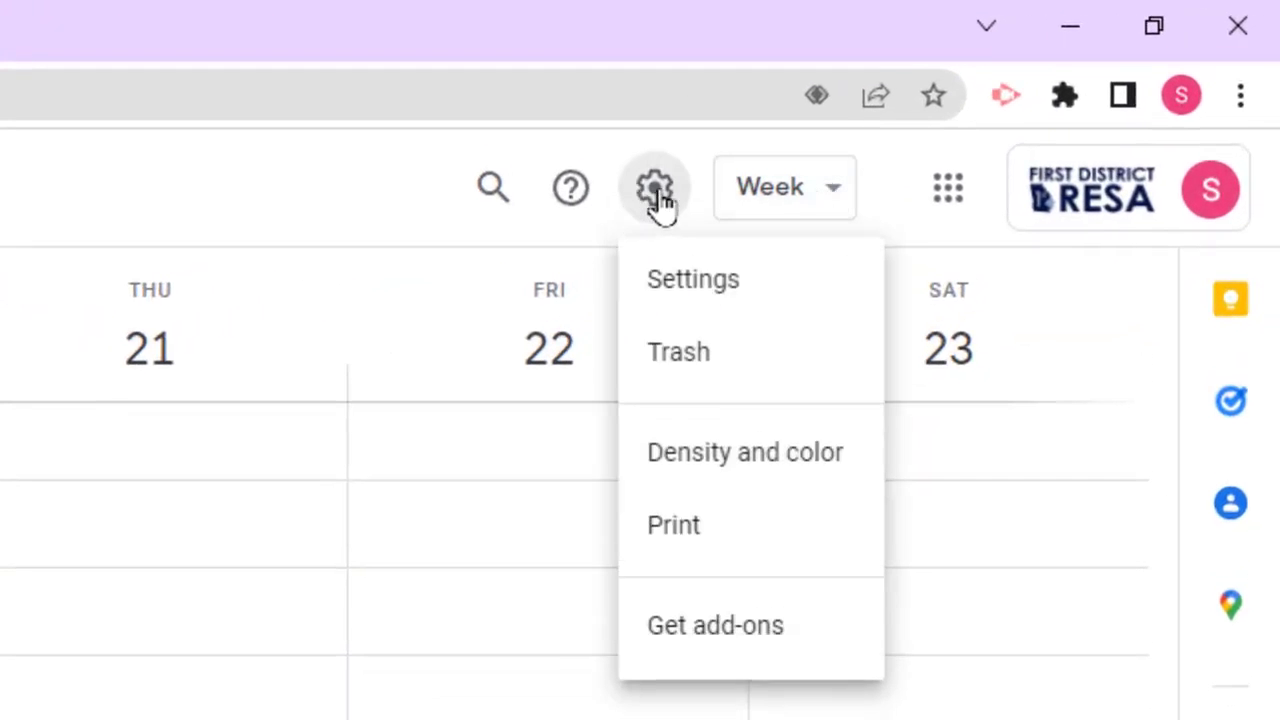
left_click(679, 288)
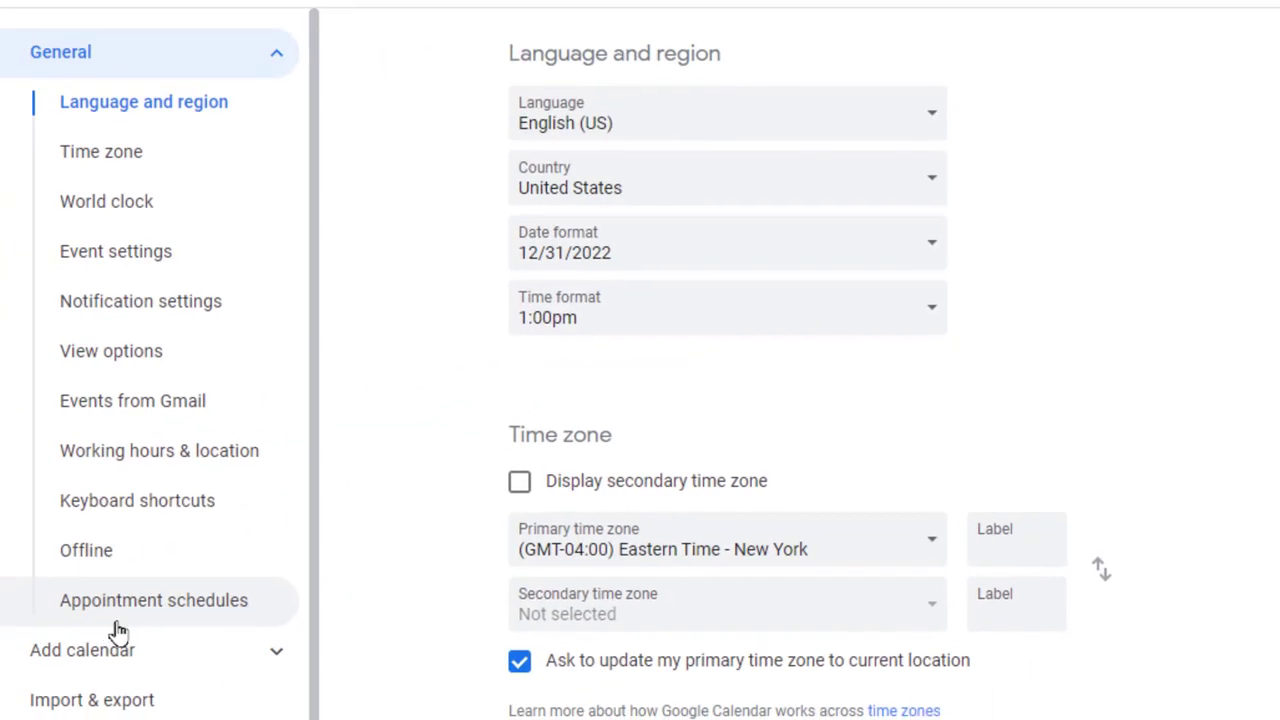
left_click(182, 612)
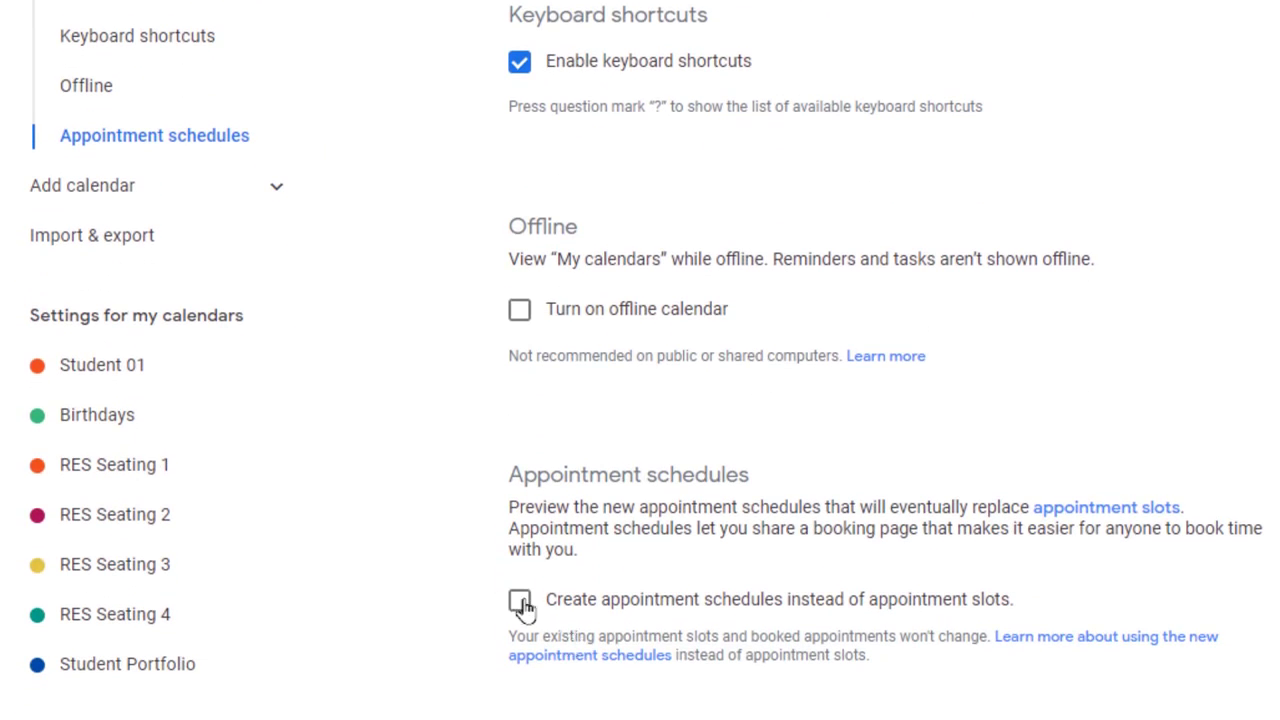
left_click(522, 606)
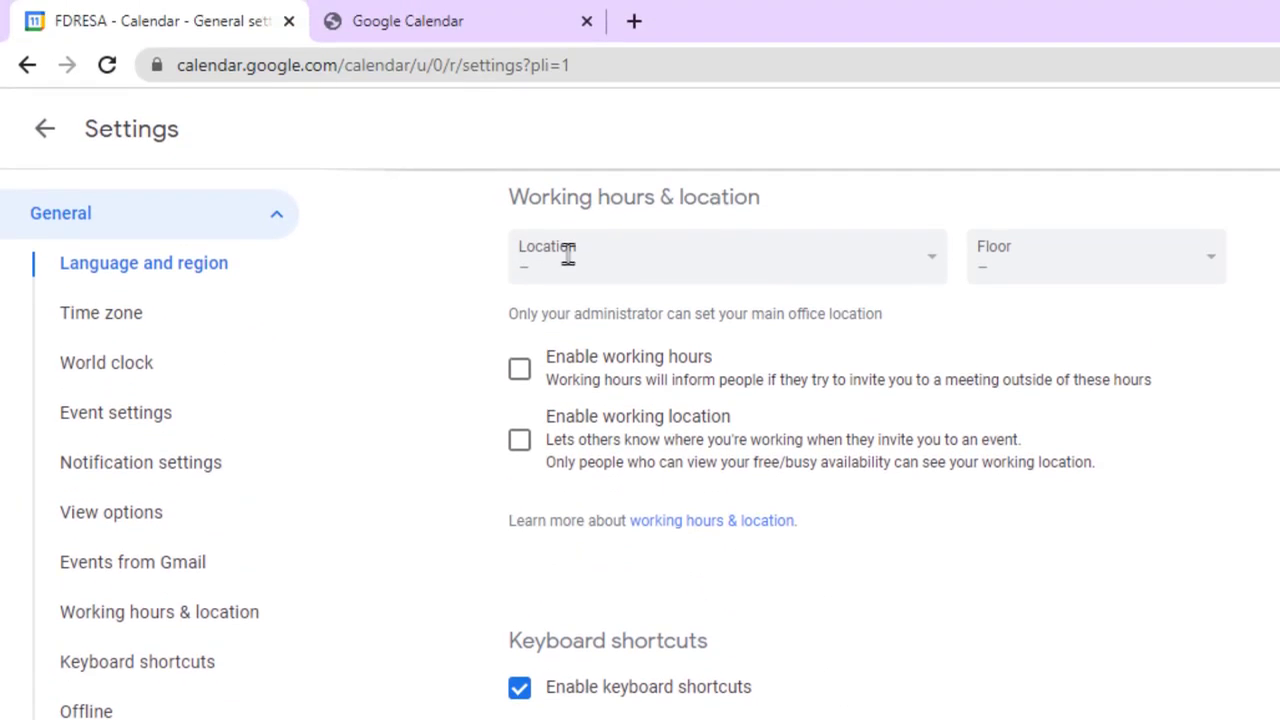
left_click(44, 116)
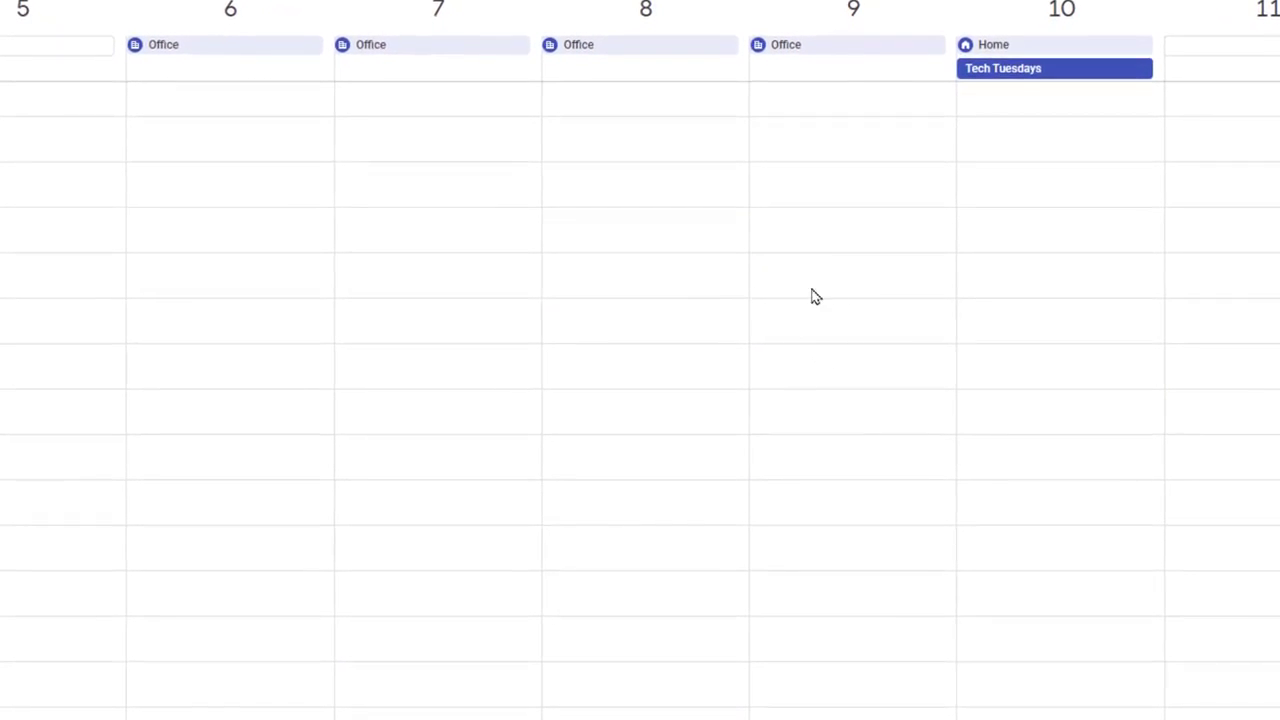
- Start a new event on Thursday, June 9 from 9:00am to 10:00am and look through its end times
left_click(812, 370)
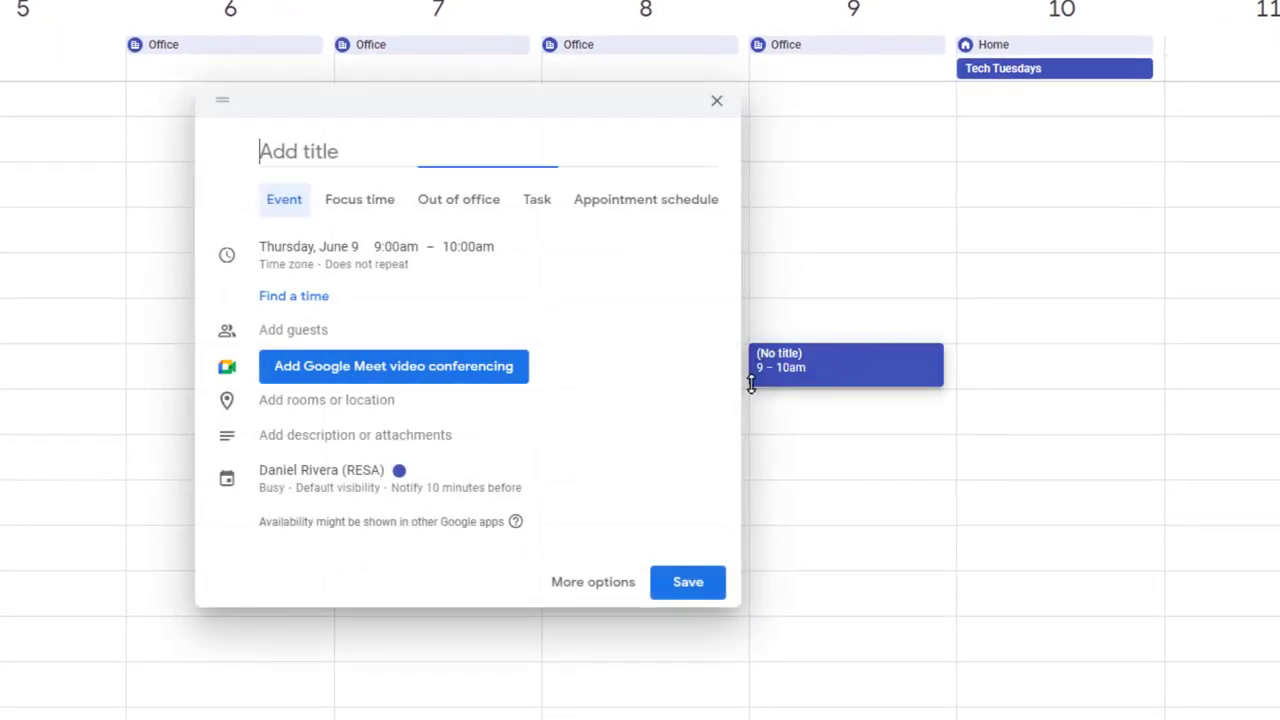
left_click(450, 258)
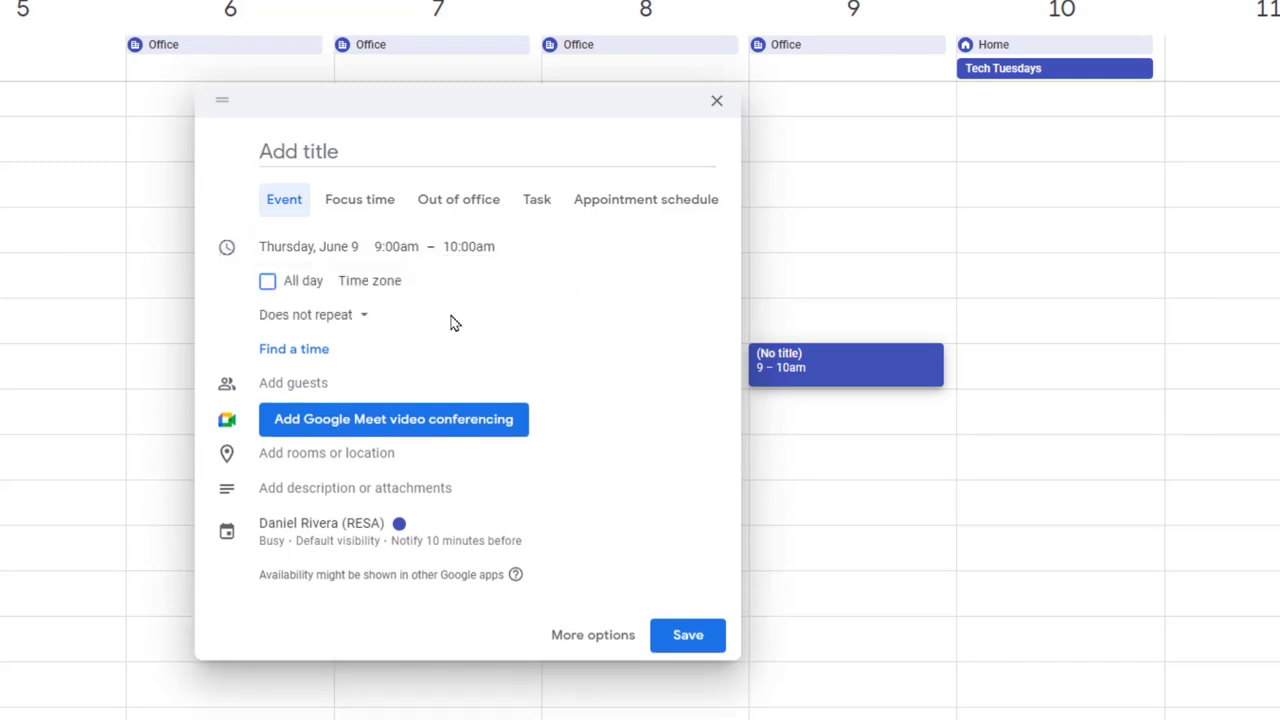
scroll(600, 357, "down", 3)
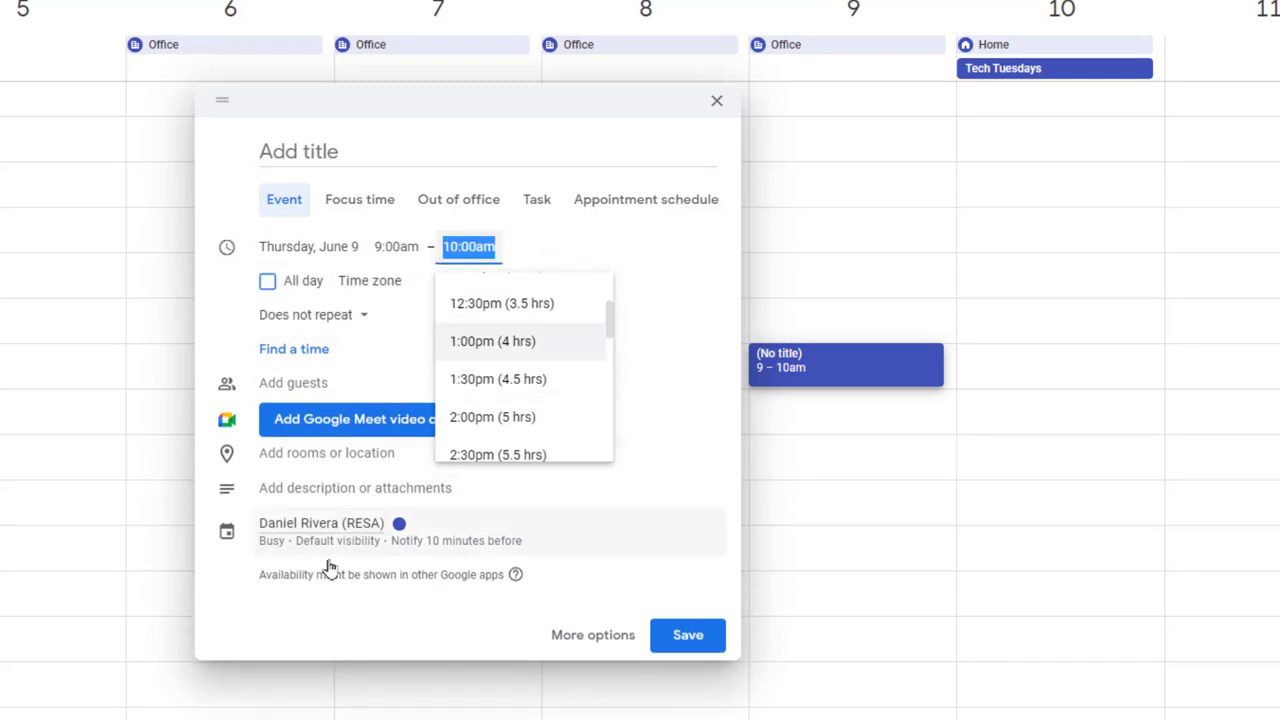
left_click(612, 244)
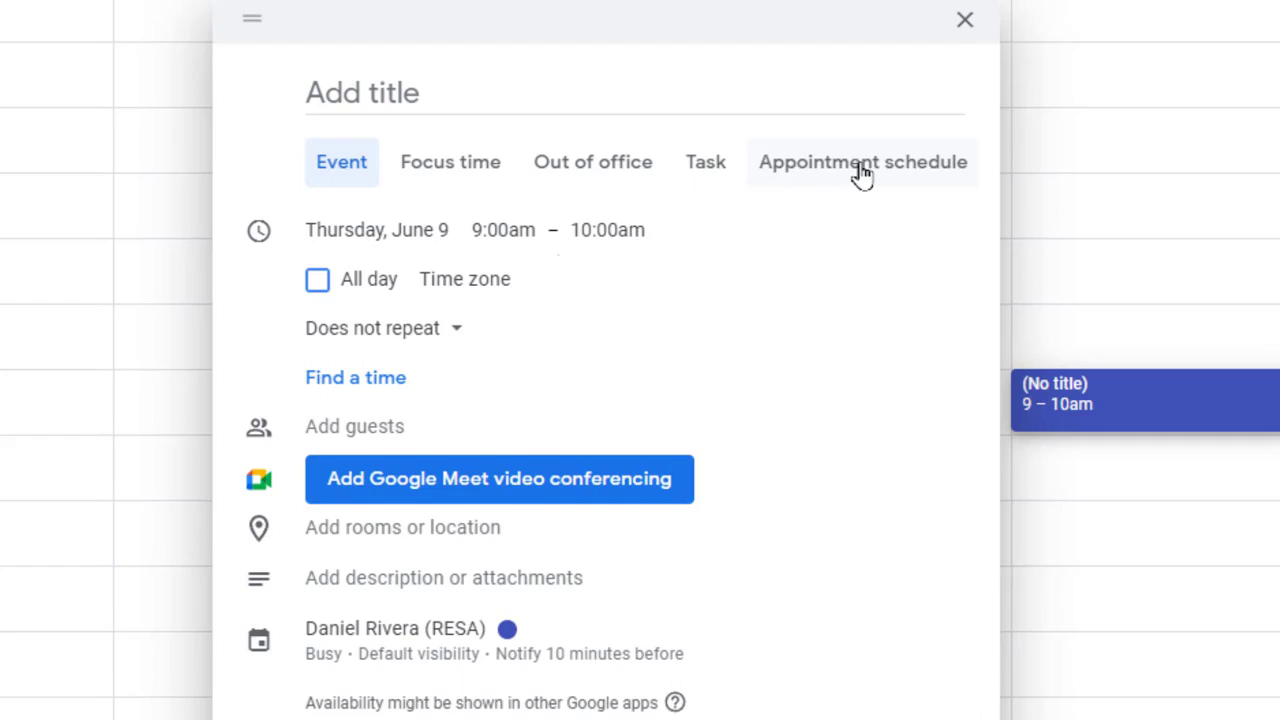
- Turn the June 9 event into a new appointment schedule ending at 12:00pm and continue to its setup
left_click(862, 172)
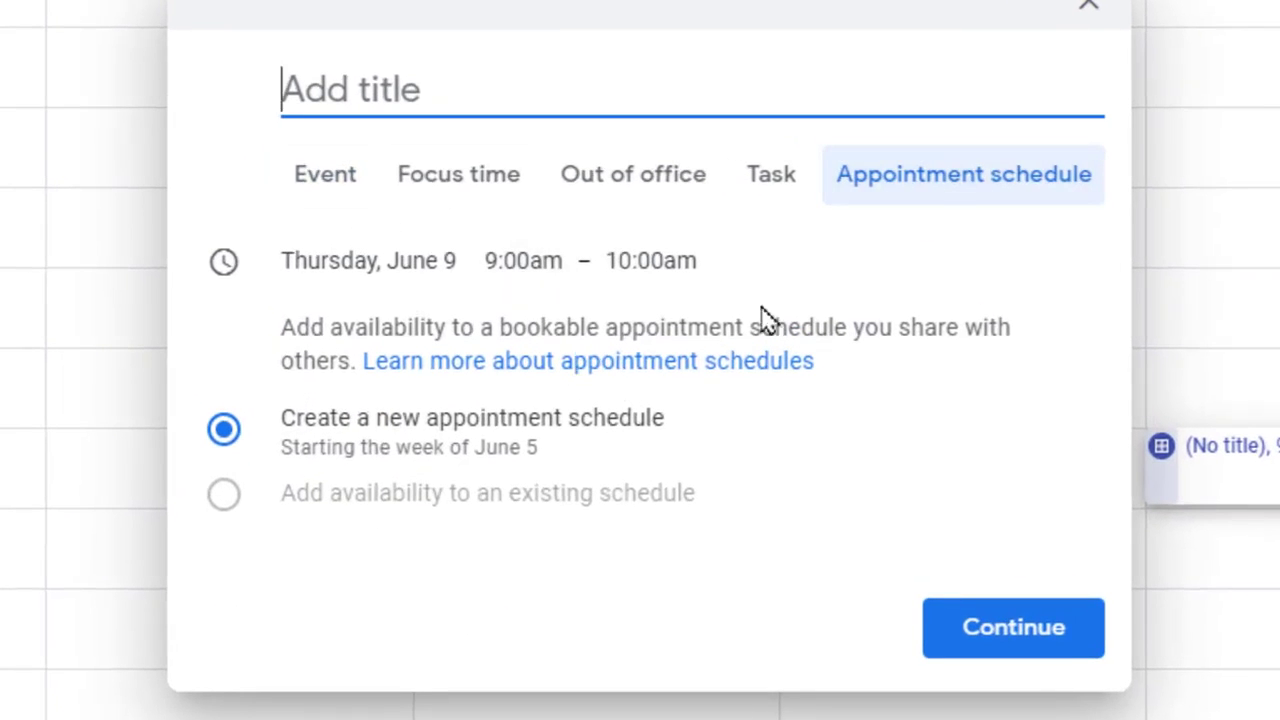
left_click(630, 260)
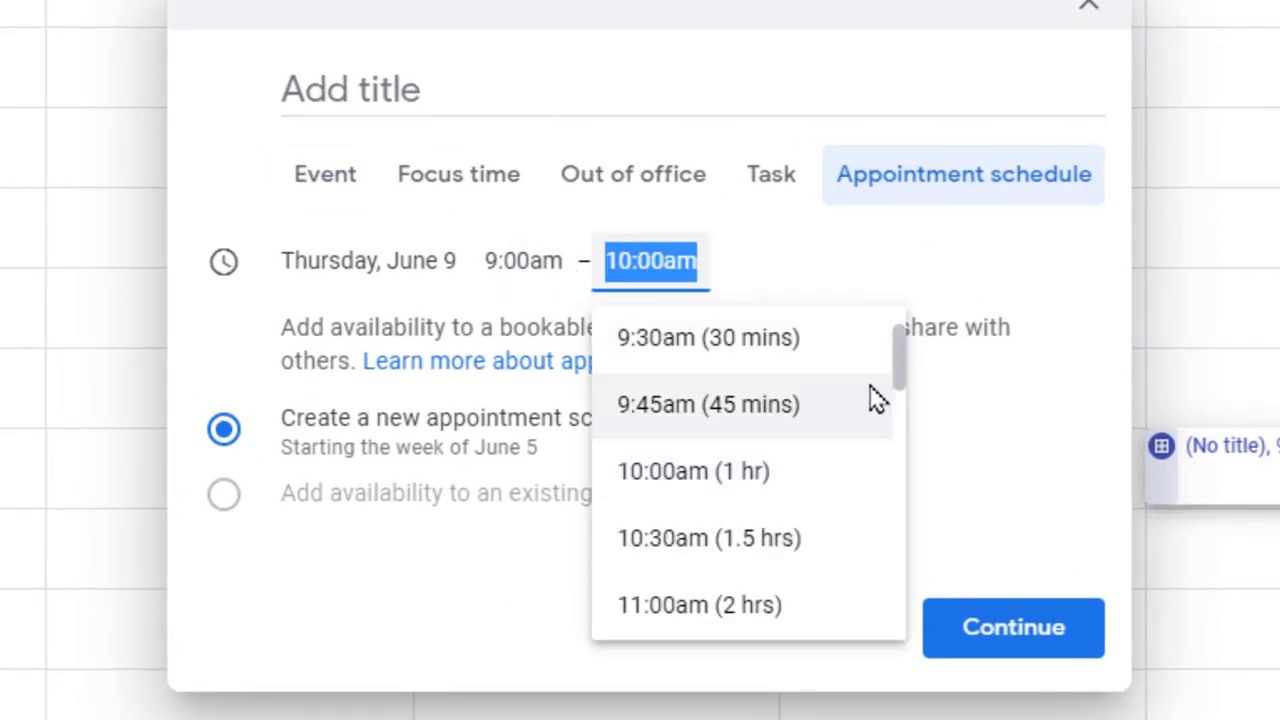
left_click_drag(900, 383, 900, 440)
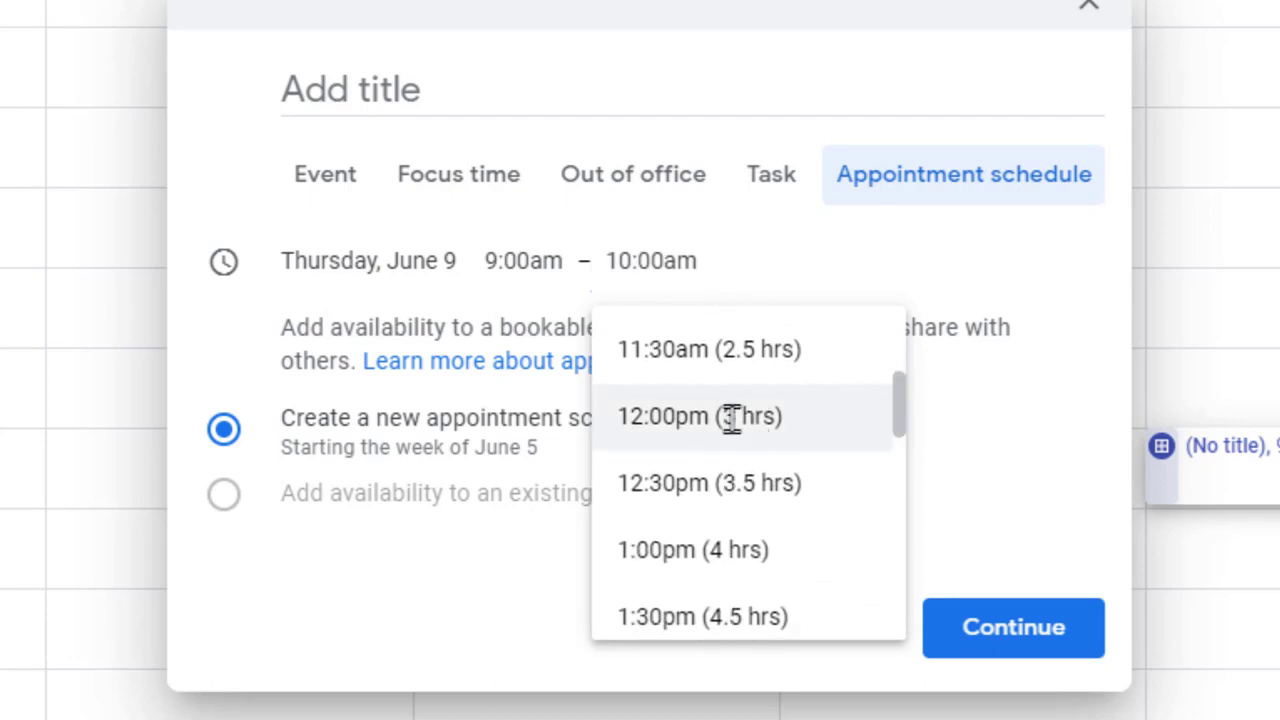
left_click(730, 417)
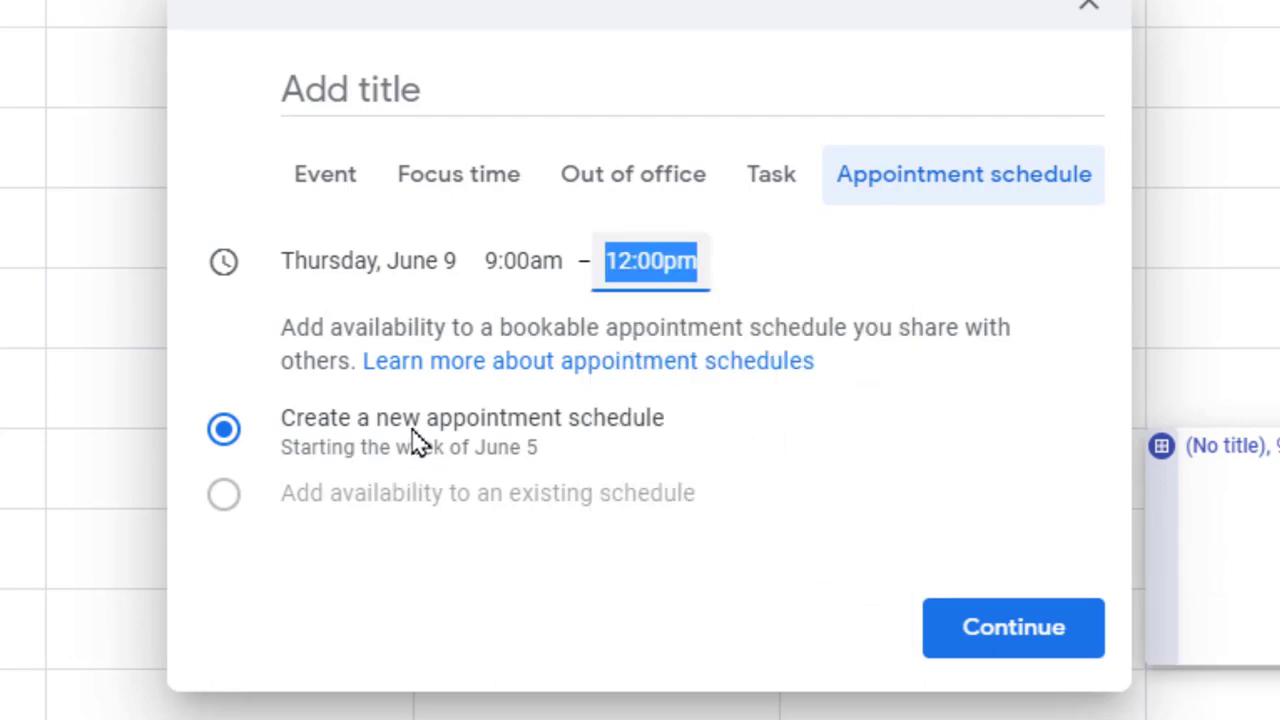
left_click(1013, 627)
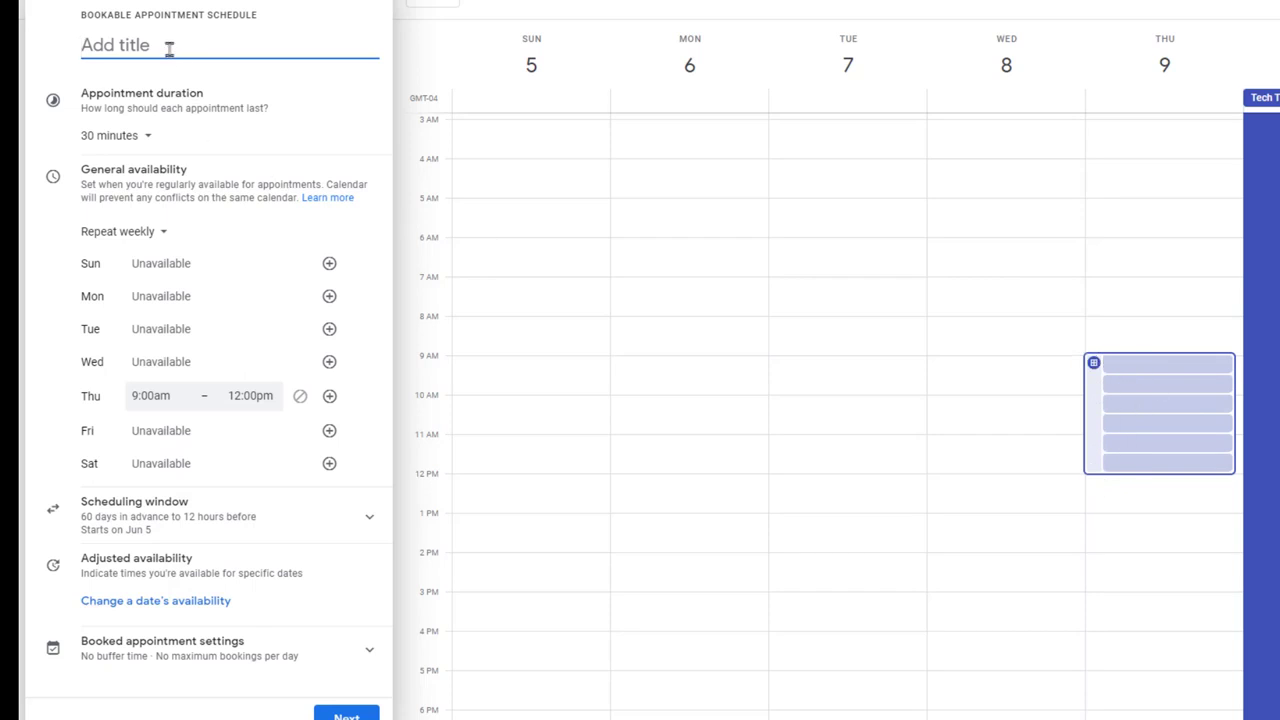
- Title the appointment schedule Interviews and set it to 30-minute appointments that do not repeat
type("Interviews")
left_click(150, 140)
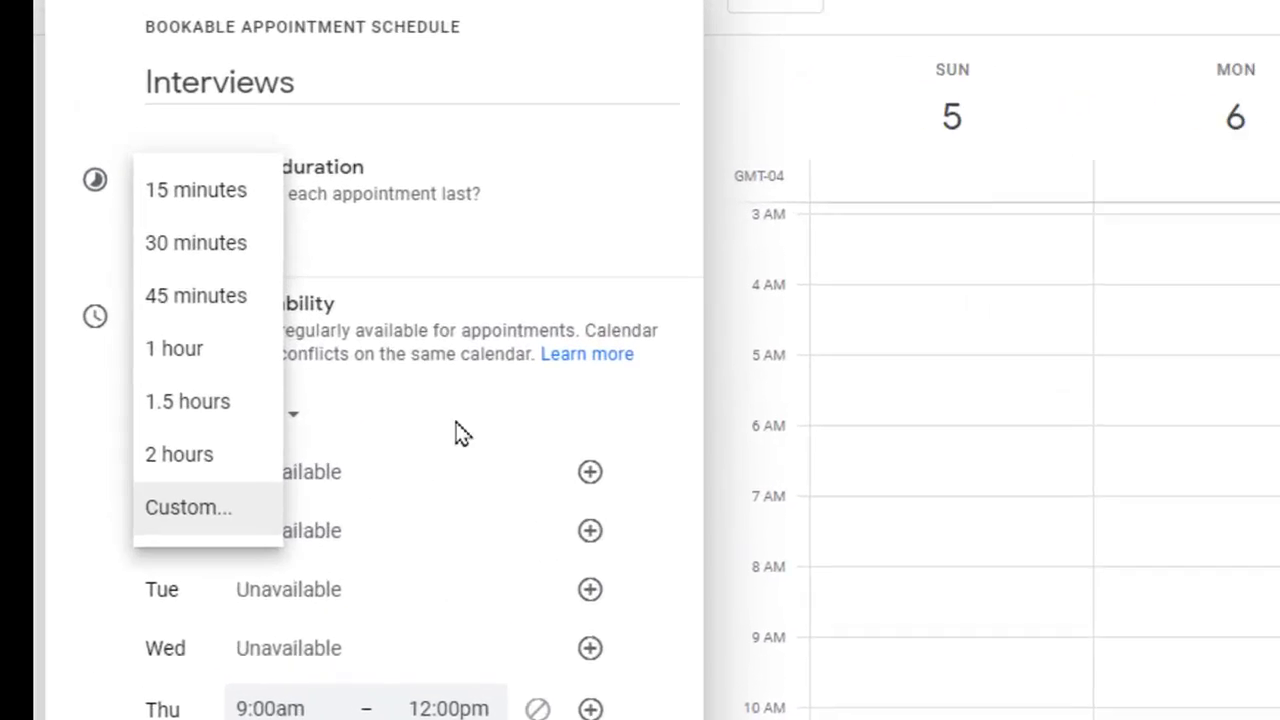
left_click(278, 239)
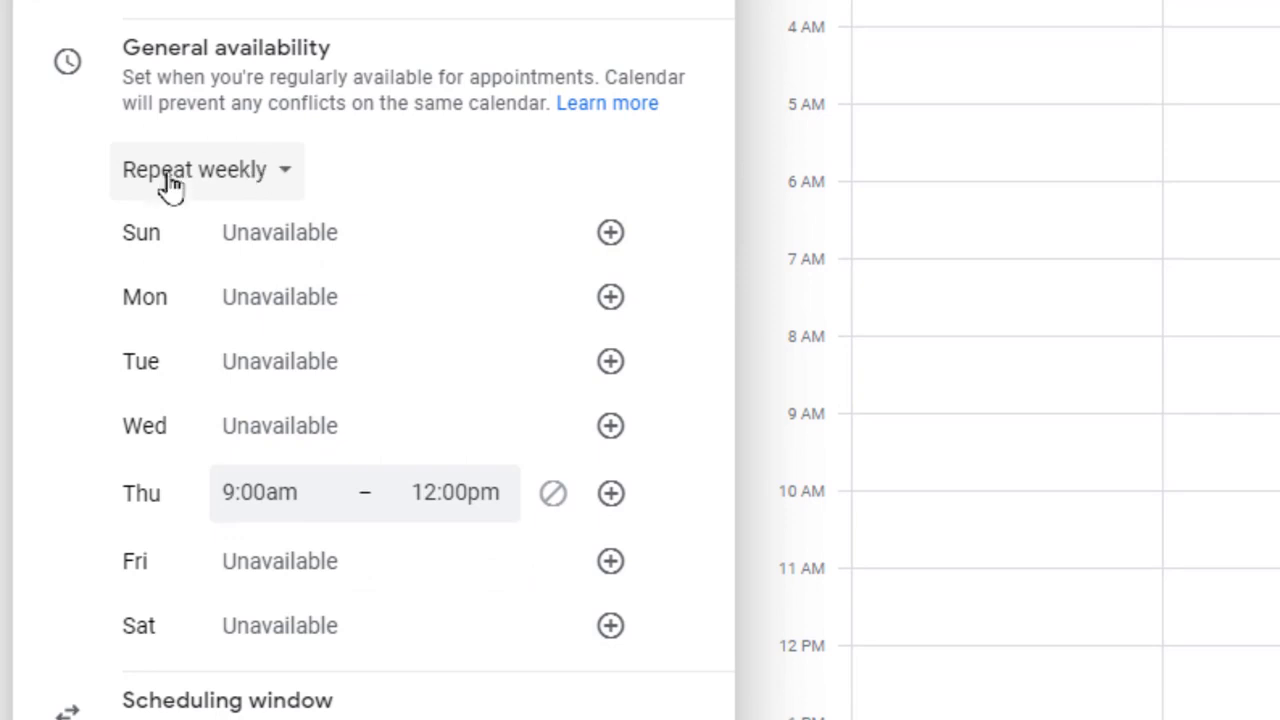
left_click(252, 162)
left_click(200, 112)
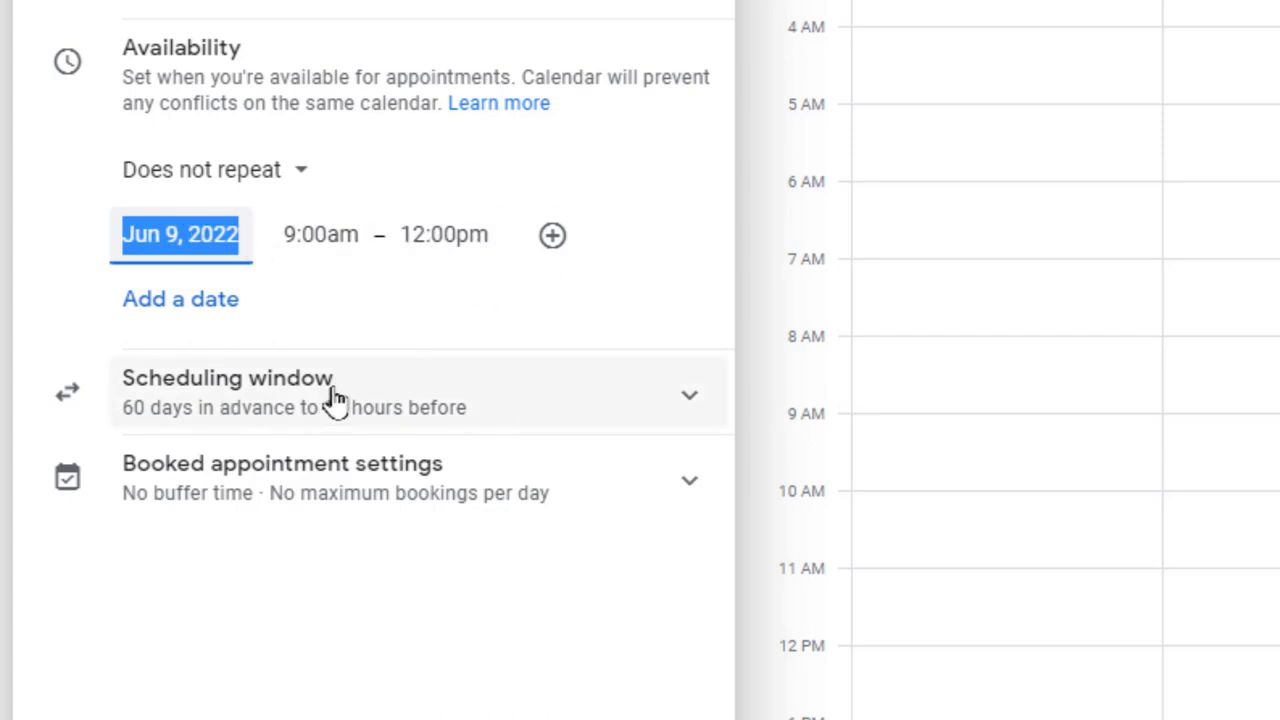
- Set the scheduling window to a maximum of 360 days in advance and a minimum of 24 hours before
left_click(447, 397)
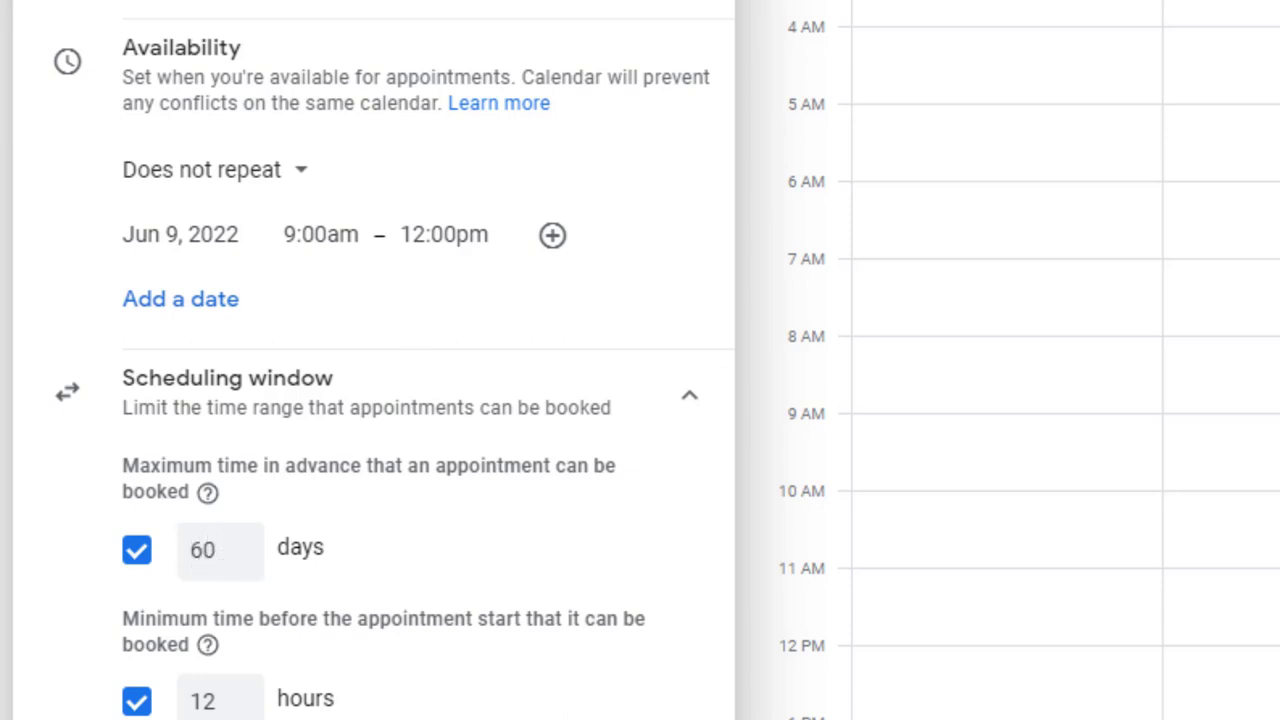
double_click(204, 549)
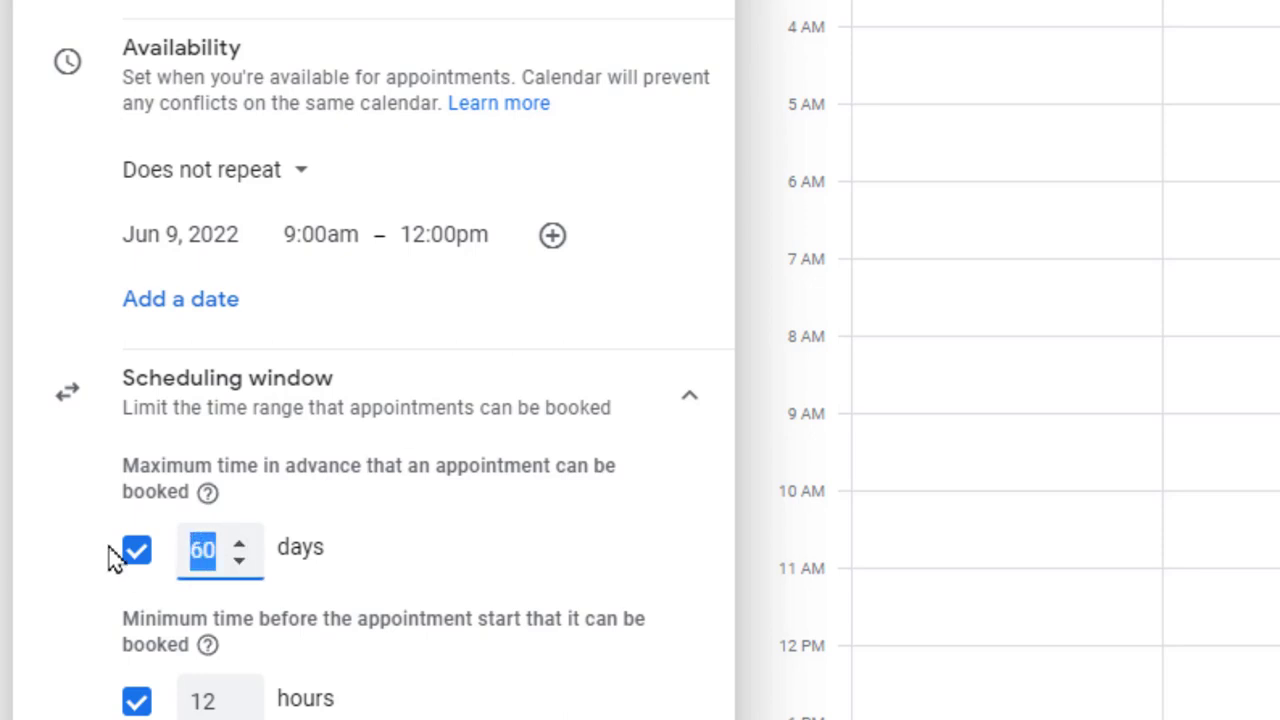
type("360")
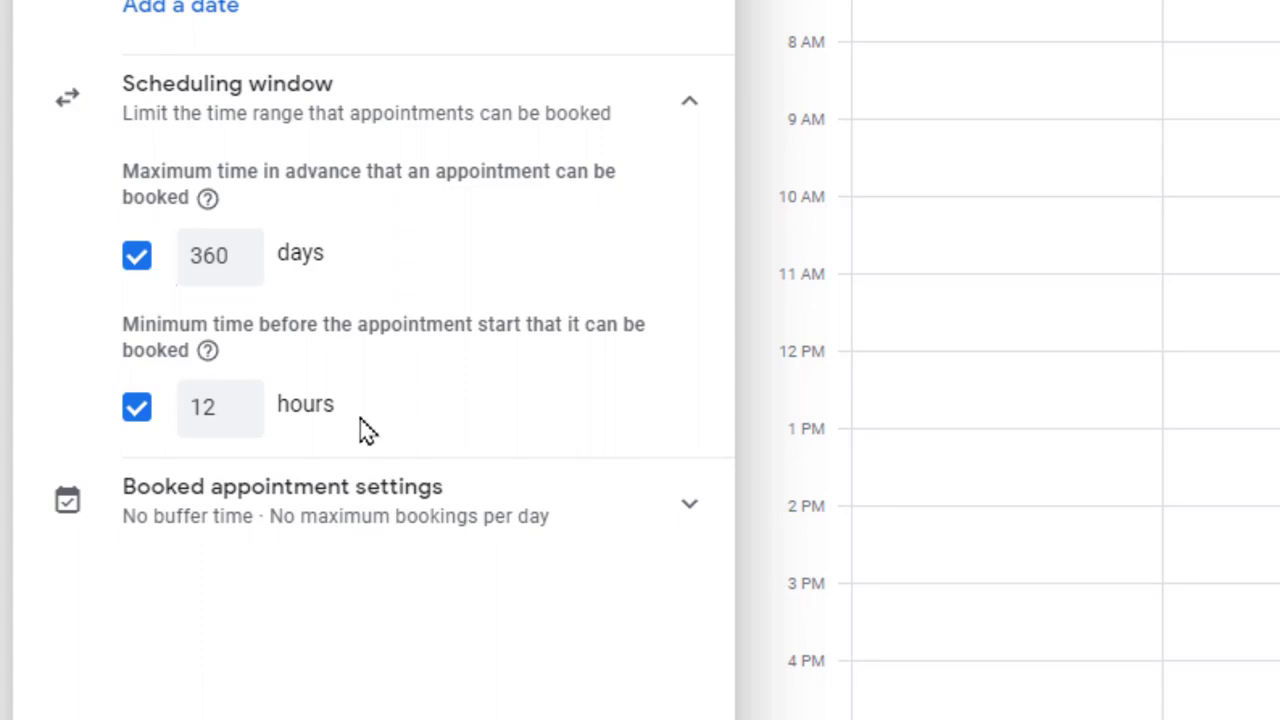
double_click(216, 400)
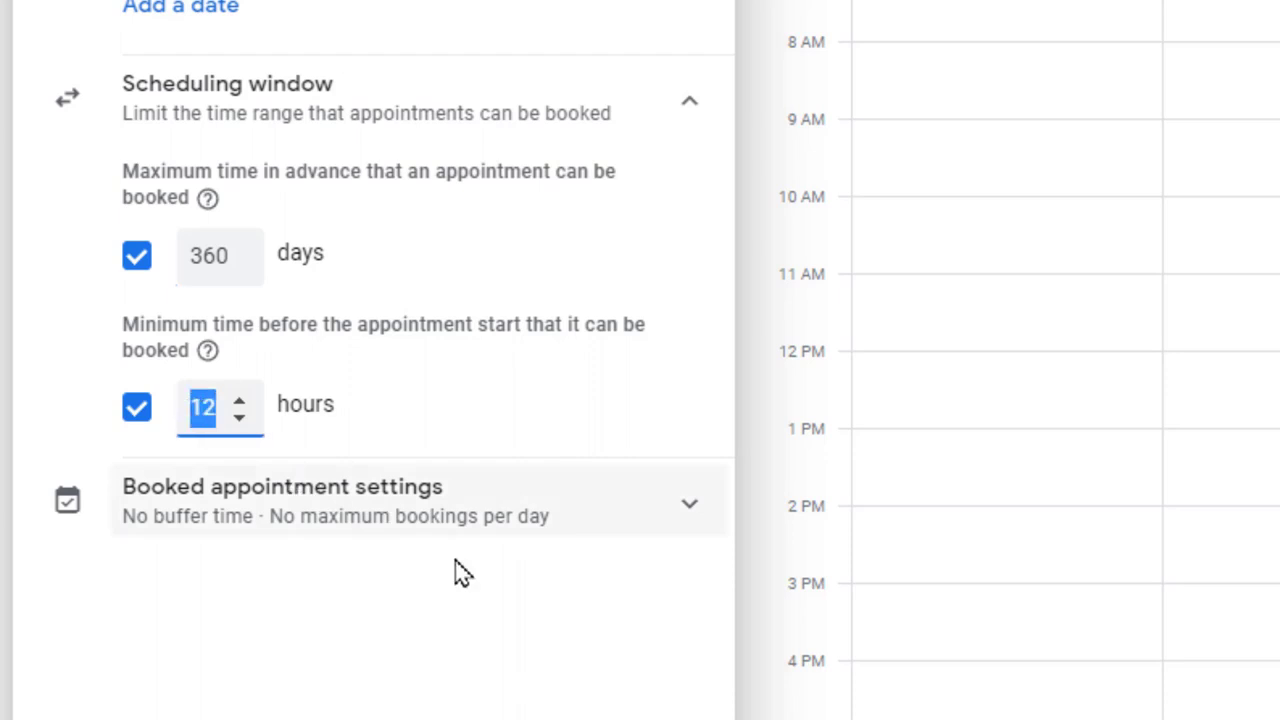
type("24")
left_click(452, 700)
- Enable a 15-minute buffer time between booked appointment slots
left_click(660, 510)
scroll(791, 517, "down", 3)
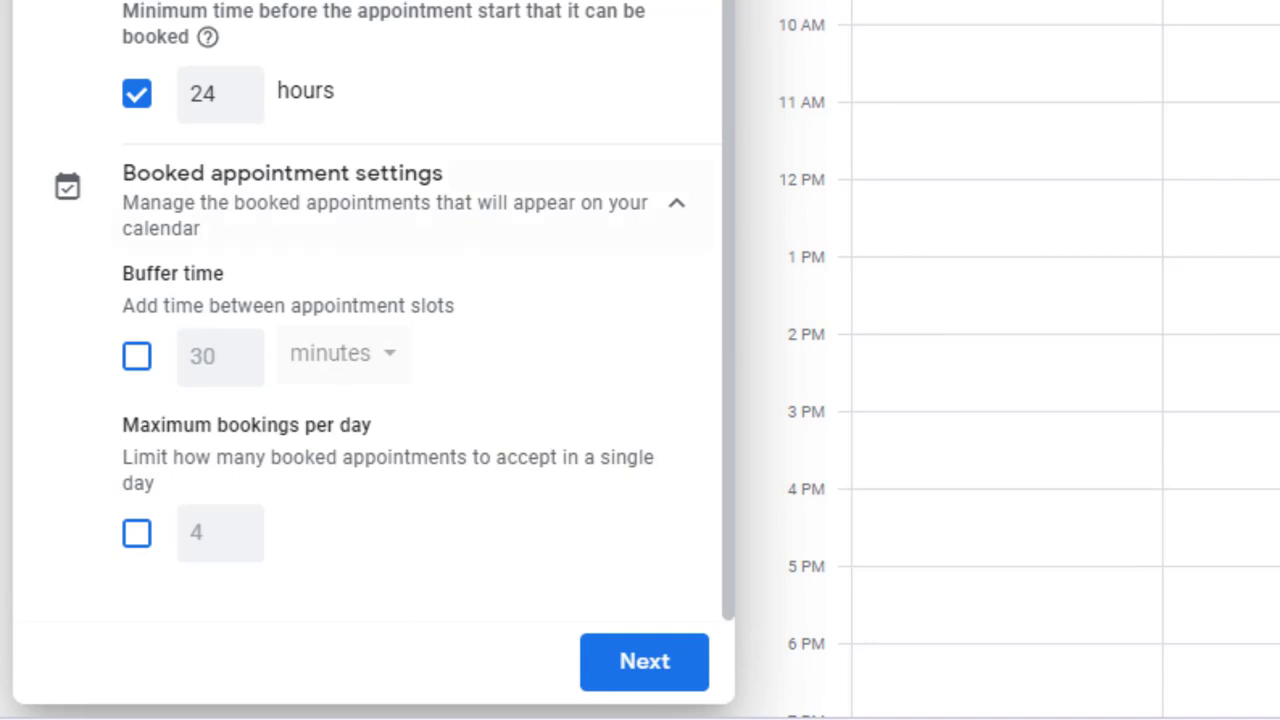
left_click(137, 356)
double_click(215, 362)
type("15")
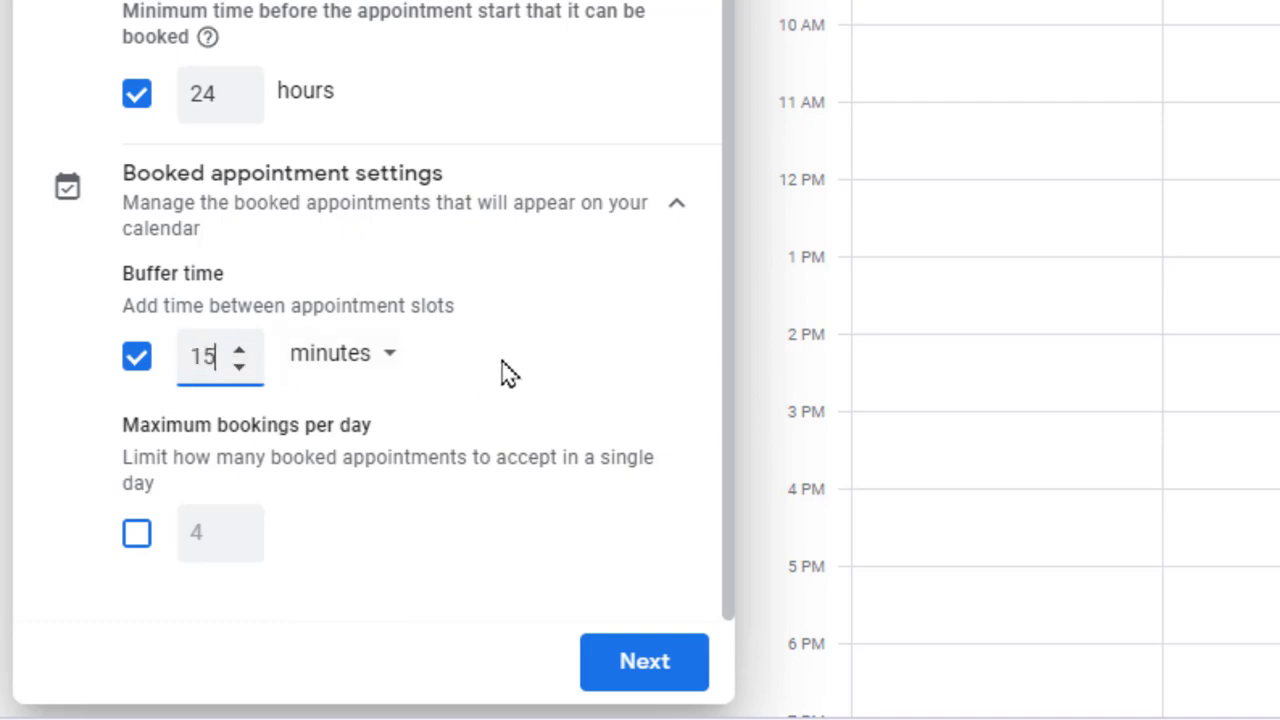
left_click(535, 320)
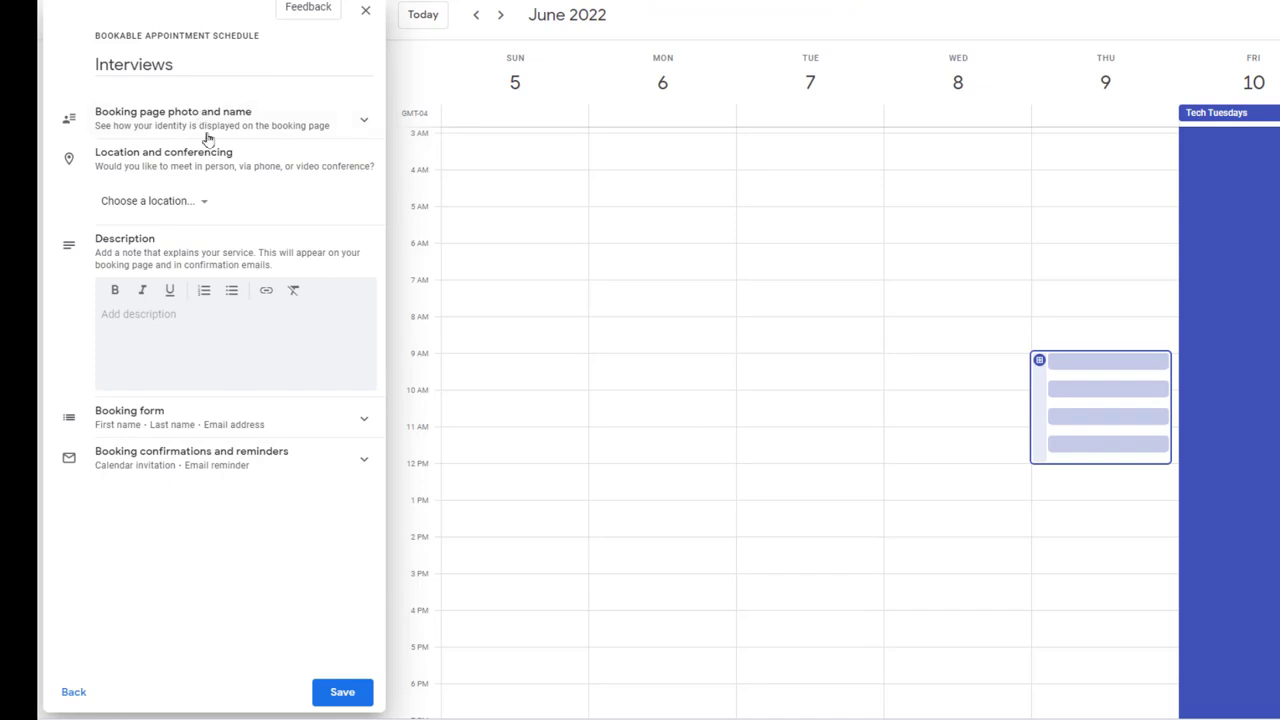
- Set the Interviews schedule's location to Google Meet video conferencing
left_click(172, 203)
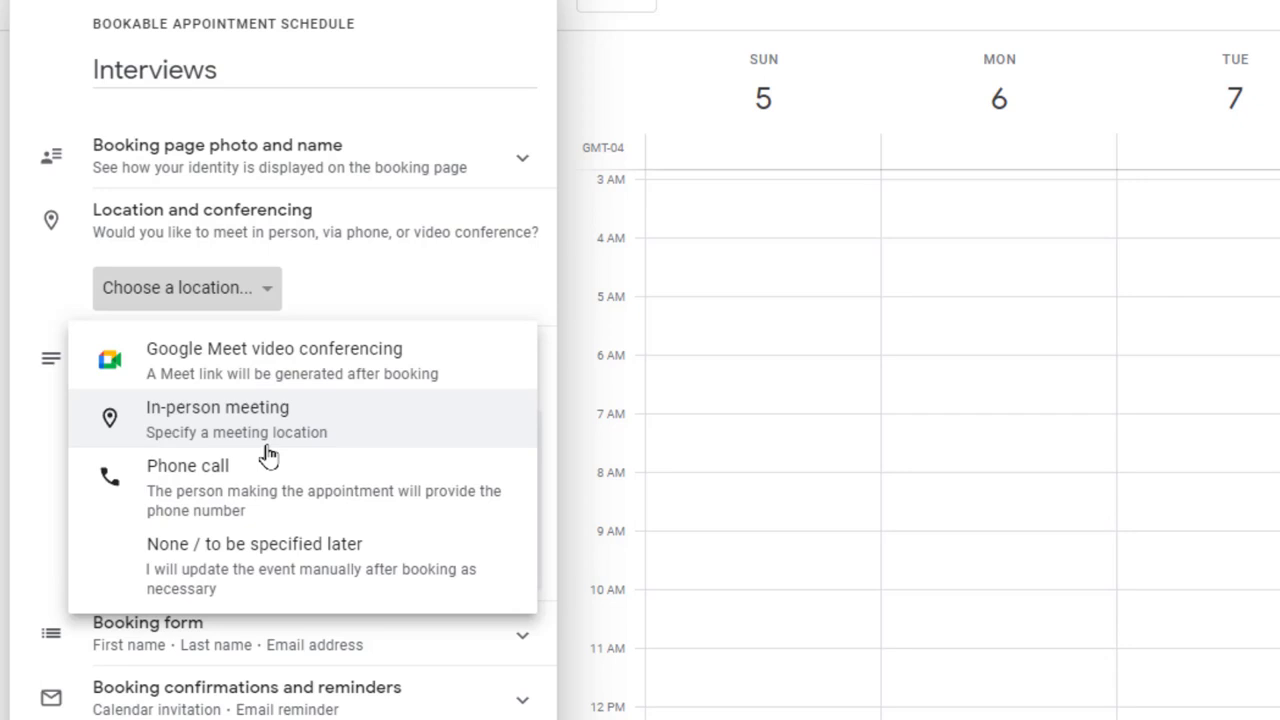
left_click(482, 378)
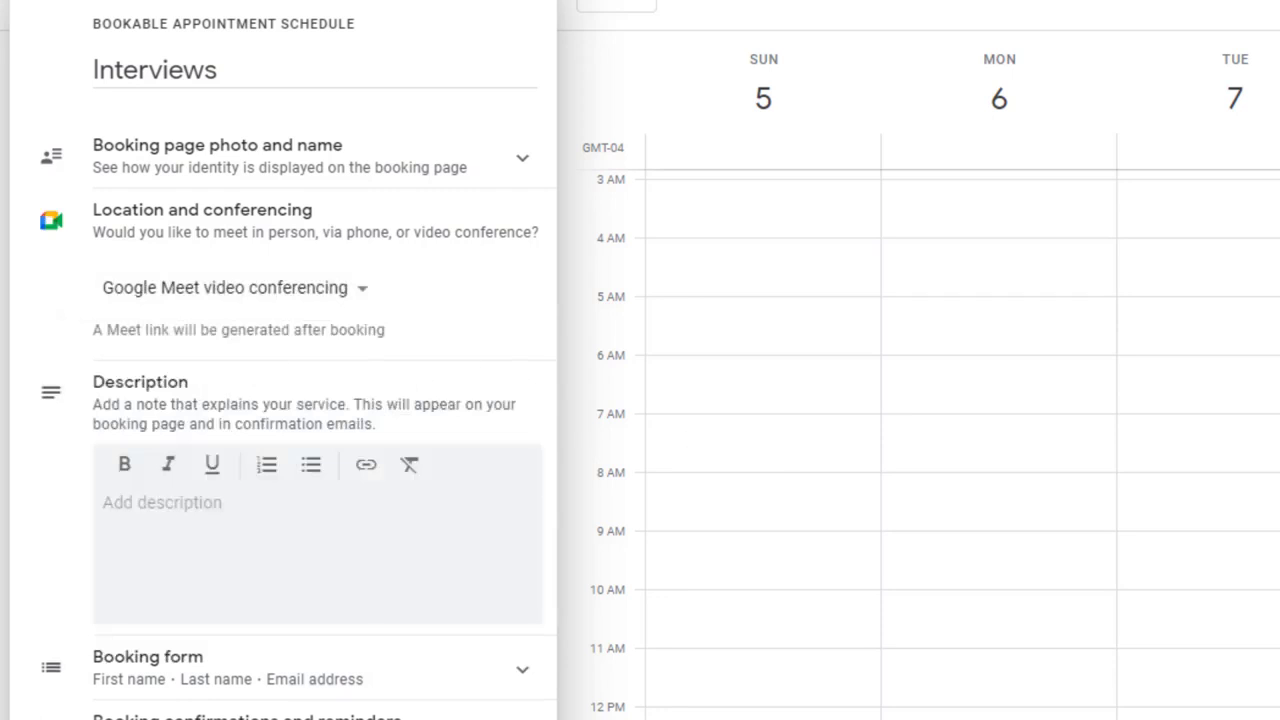
- Enter the description "Interview for the top position" and add a required custom item named Address to the booking form
left_click(257, 551)
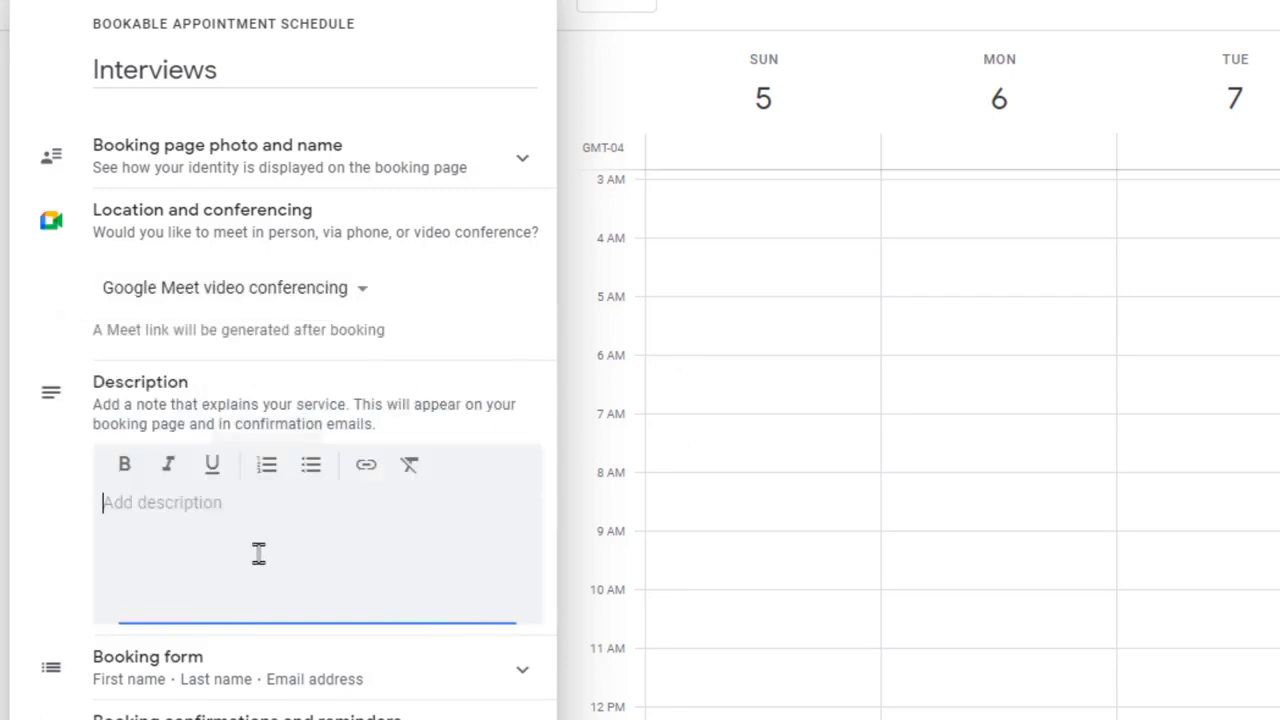
type("Interview for the top position")
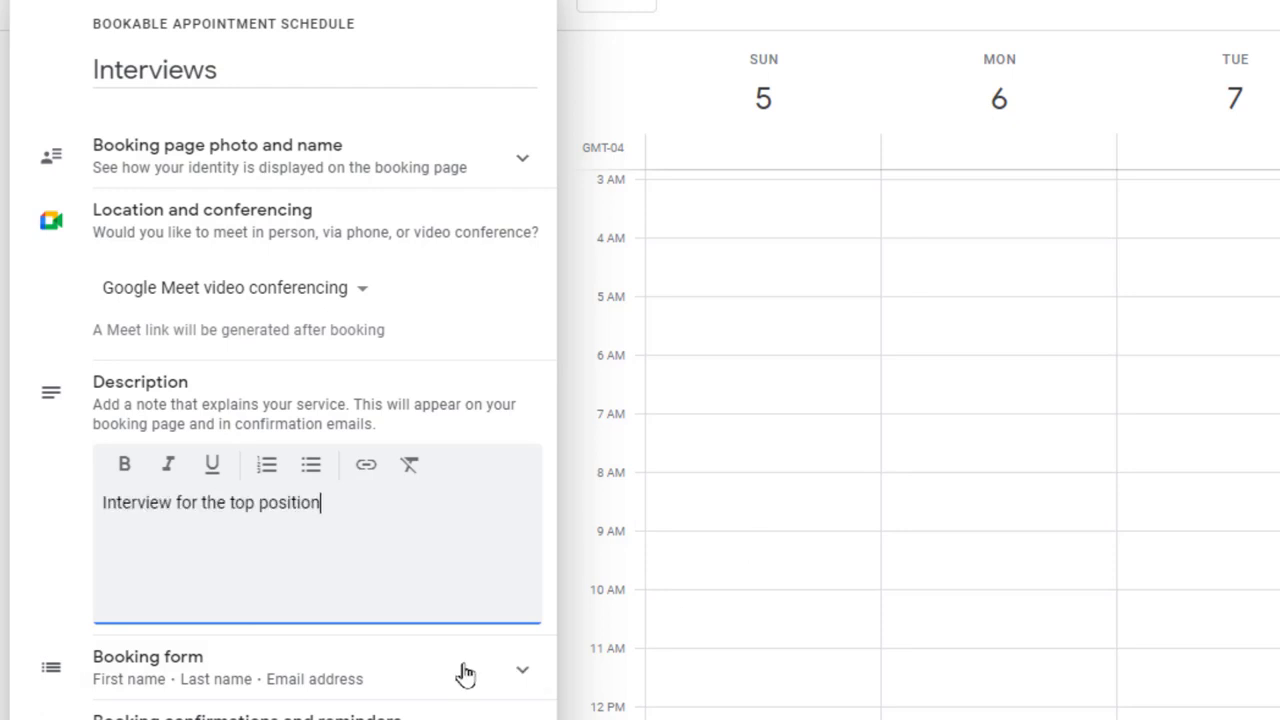
left_click(328, 680)
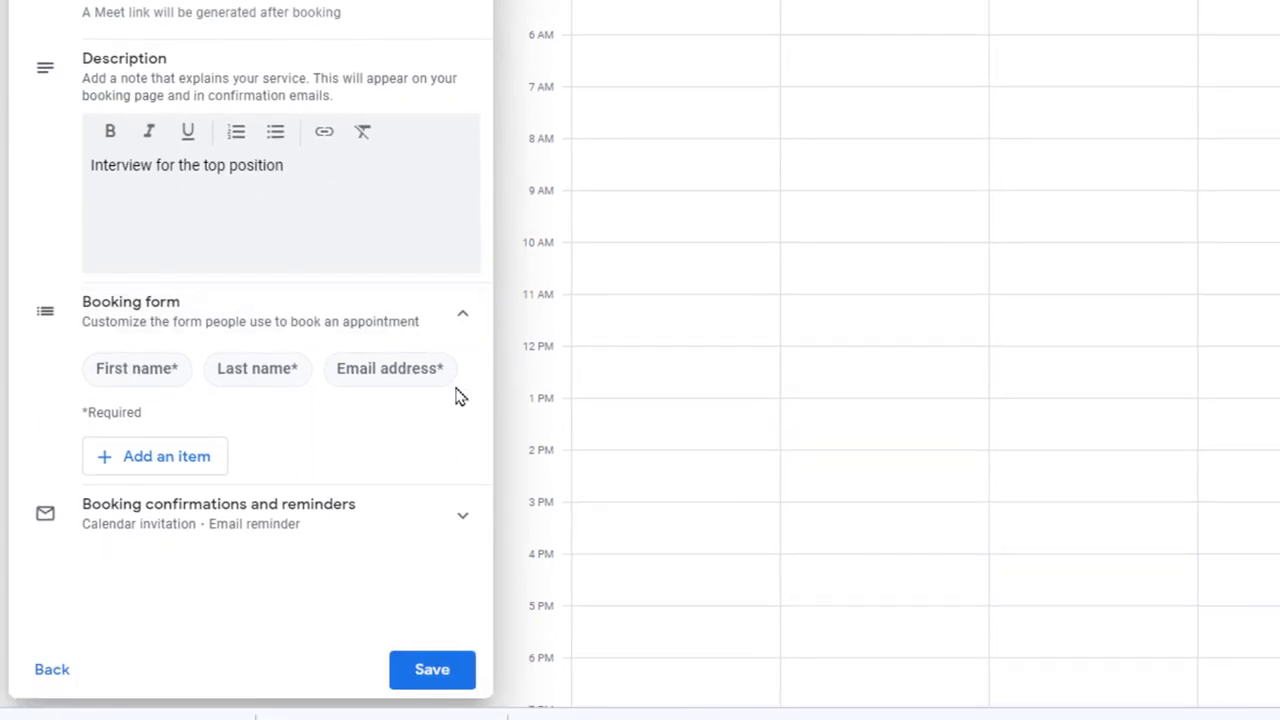
left_click(195, 462)
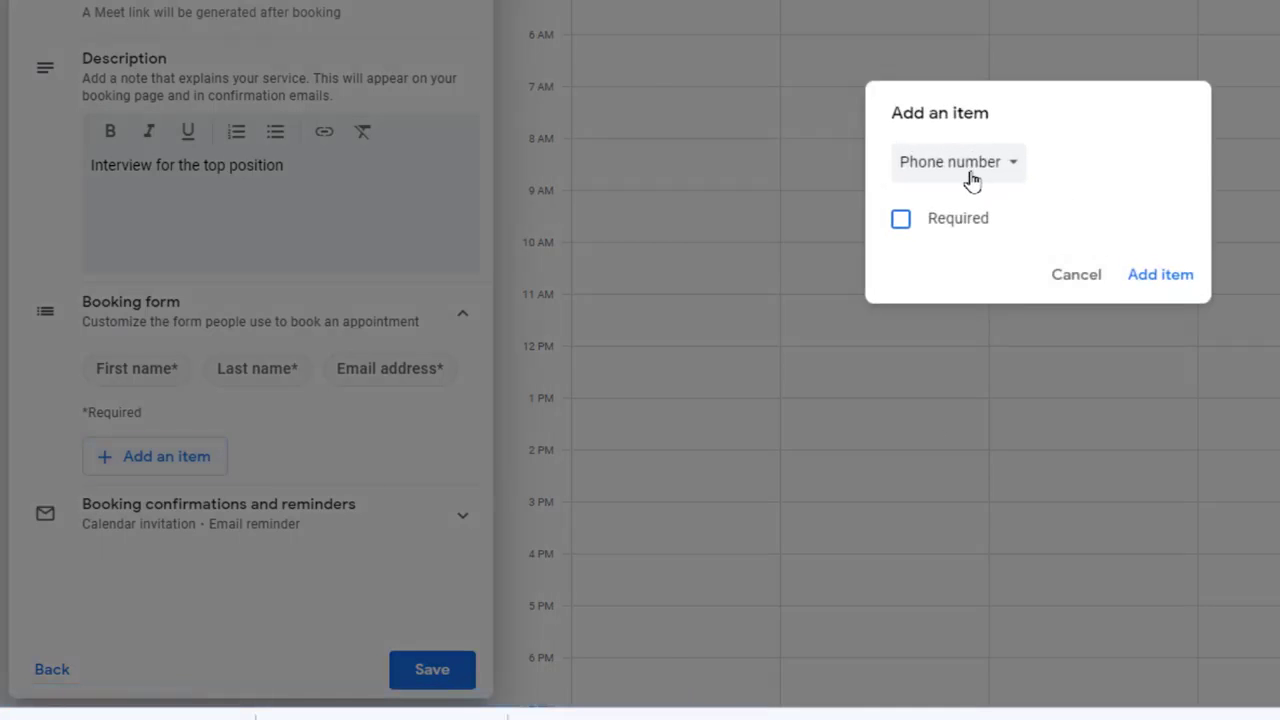
left_click(1010, 178)
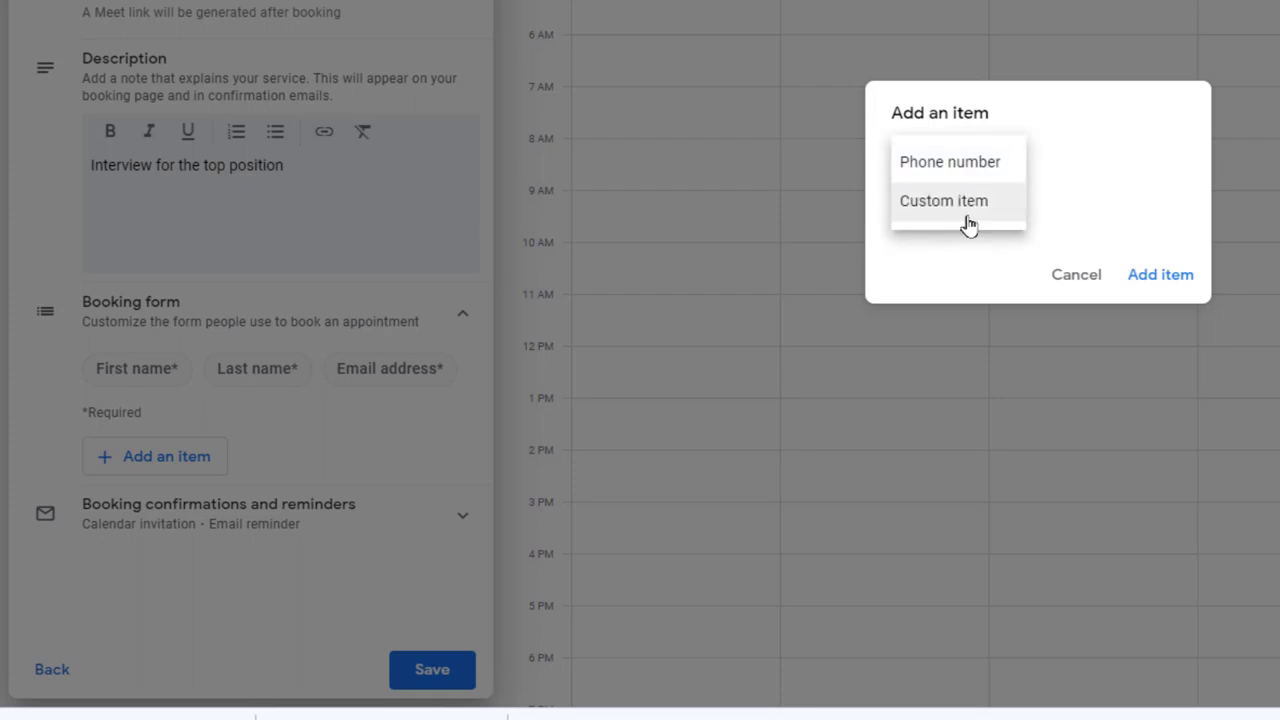
left_click(964, 221)
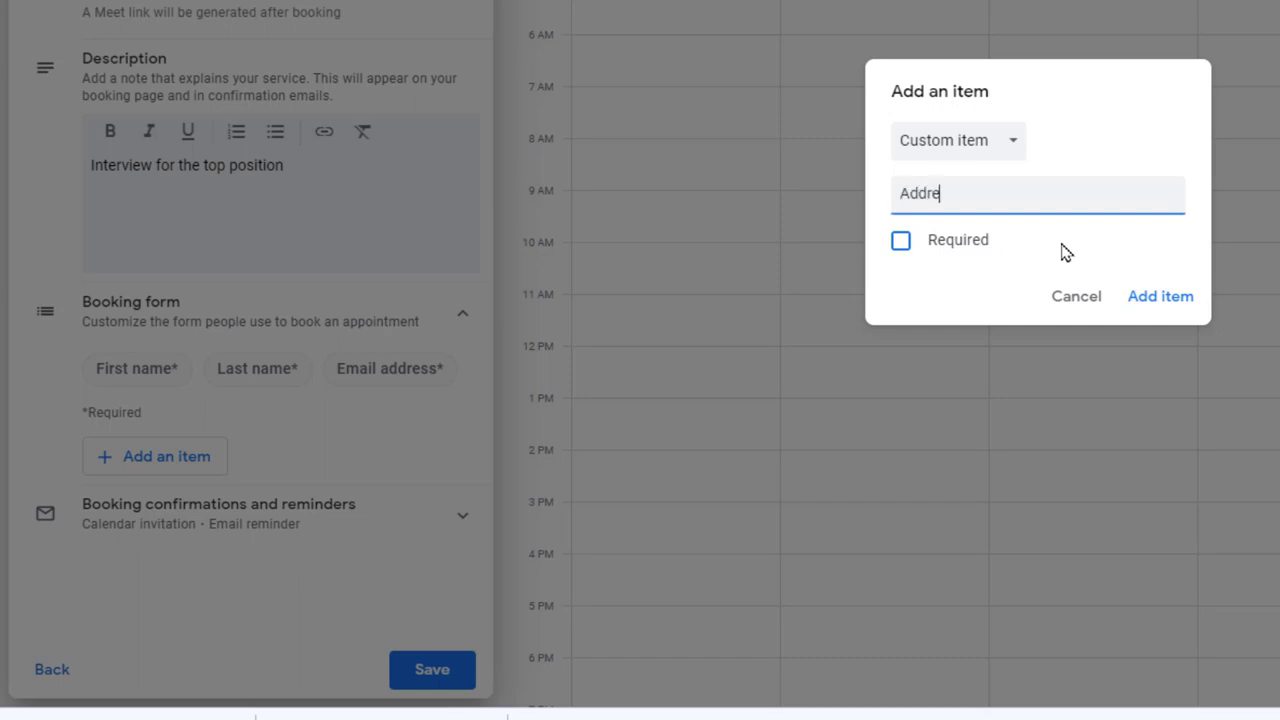
left_click(925, 247)
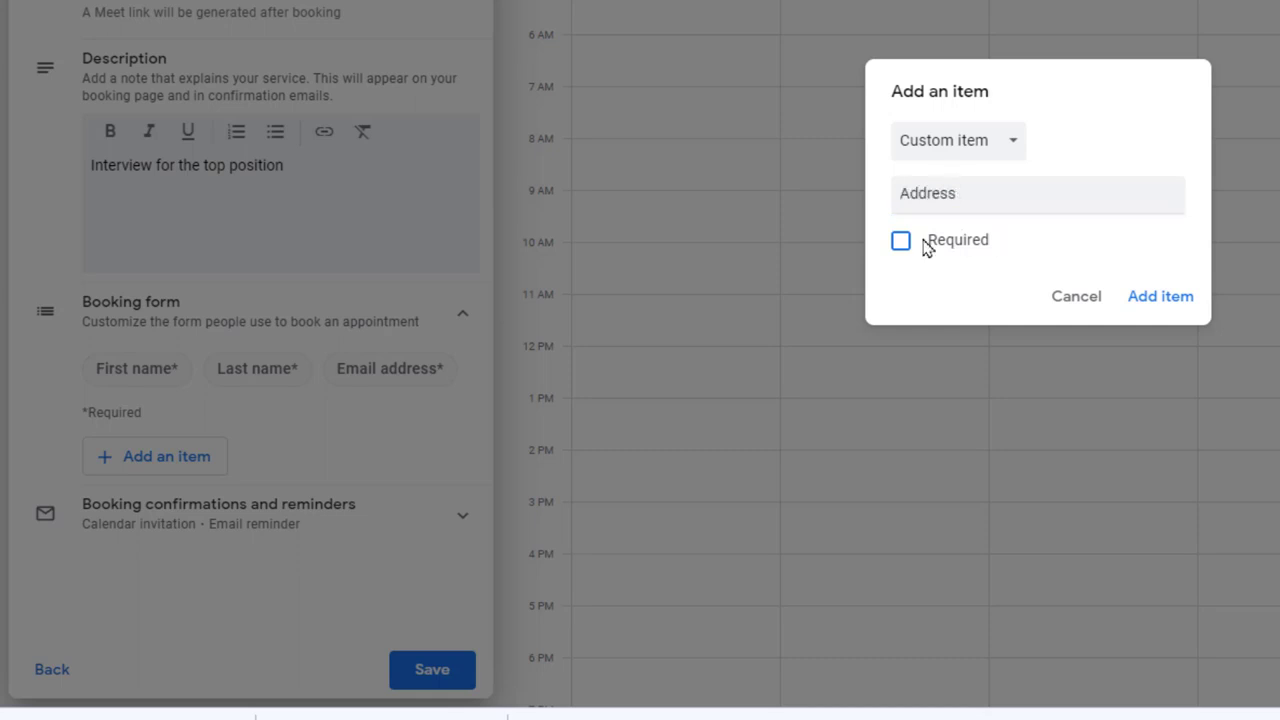
left_click(903, 241)
left_click(1163, 303)
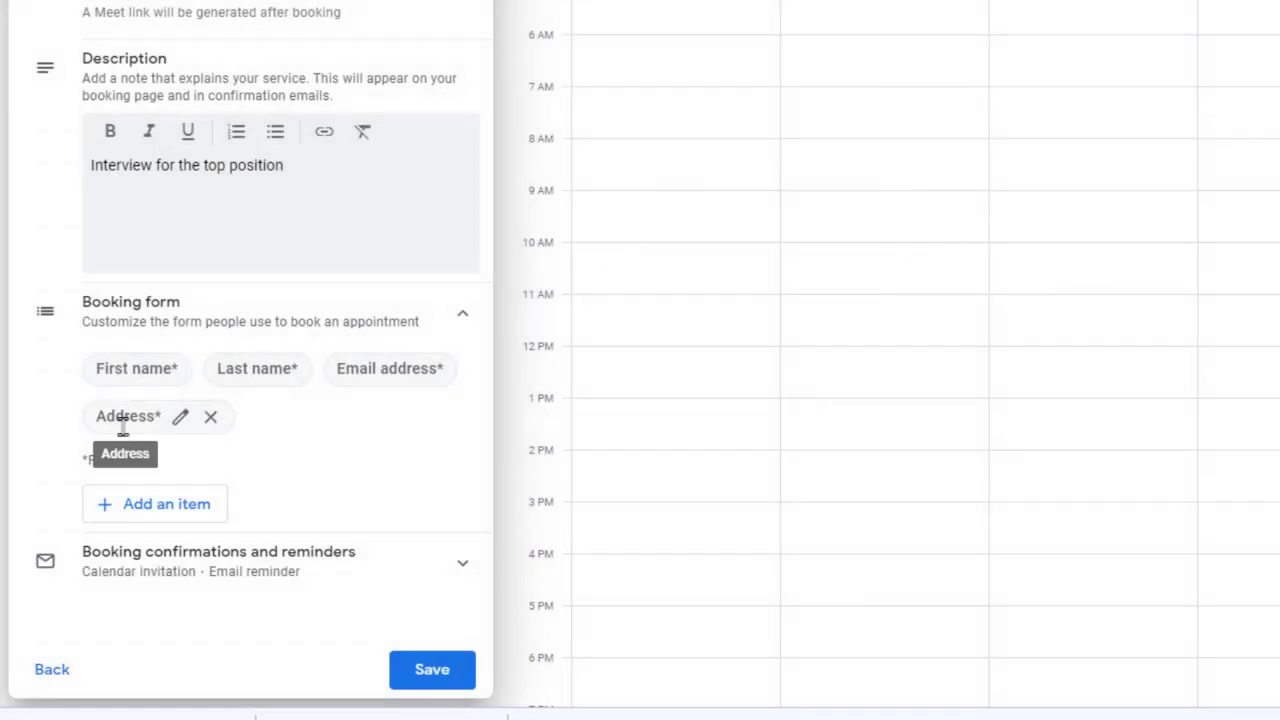
left_click(160, 504)
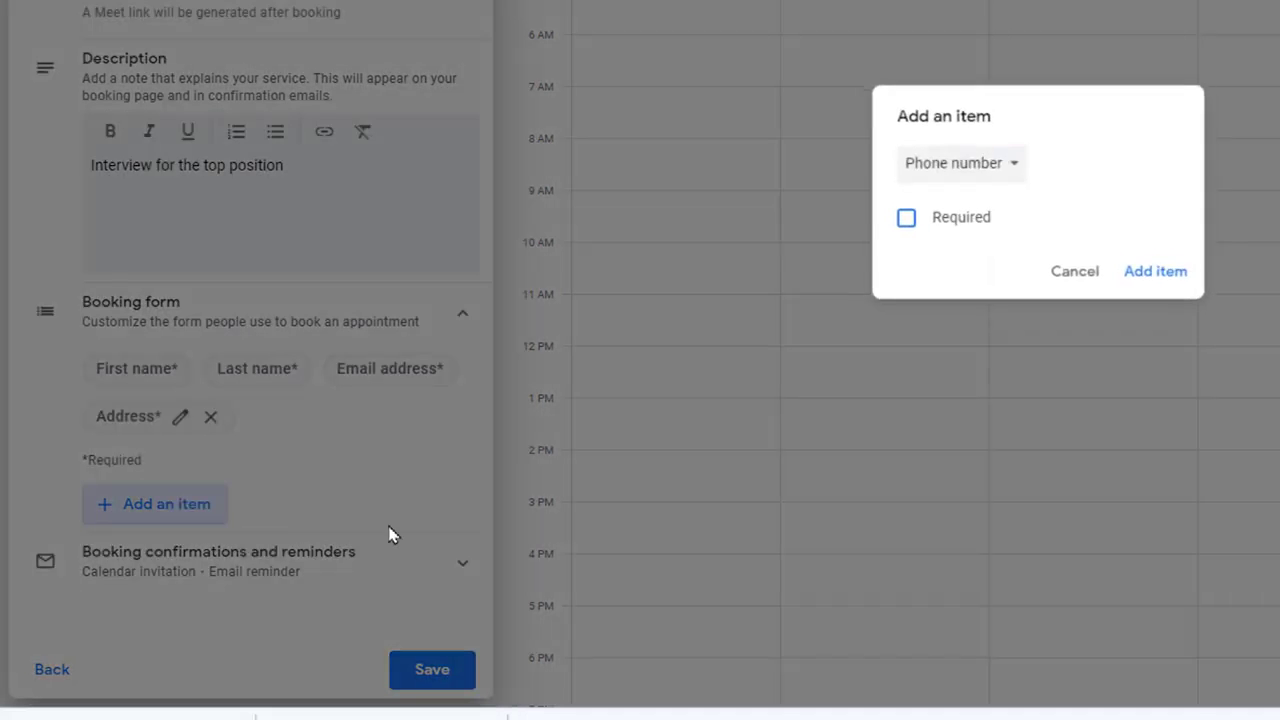
left_click(975, 166)
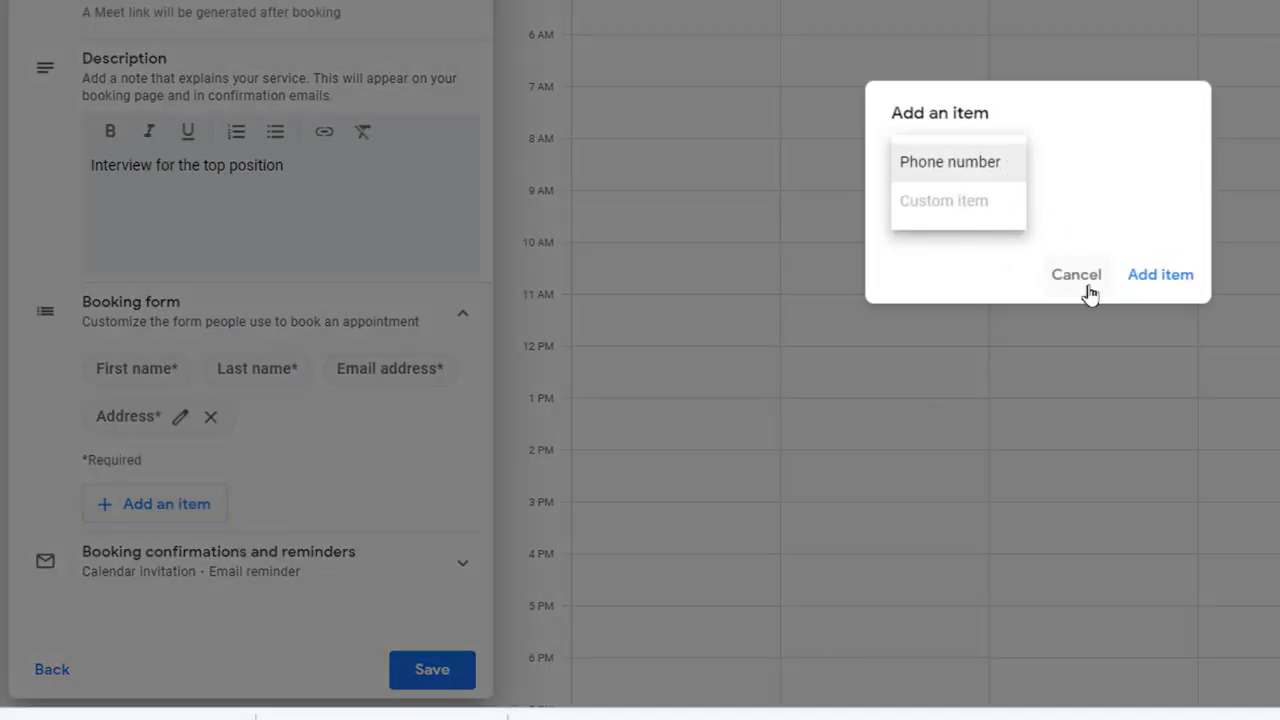
left_click(1080, 284)
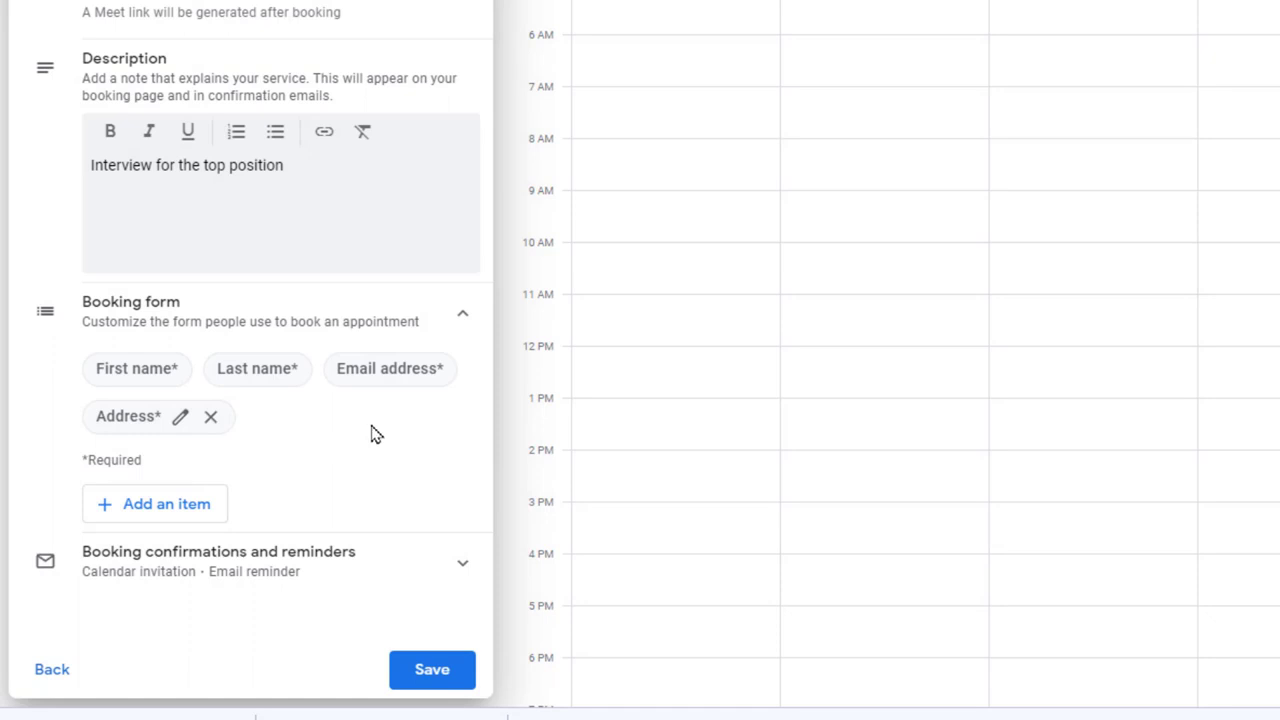
- Set the email reminder in the booking confirmations and reminders to a custom 3 days before the appointment
left_click(294, 569)
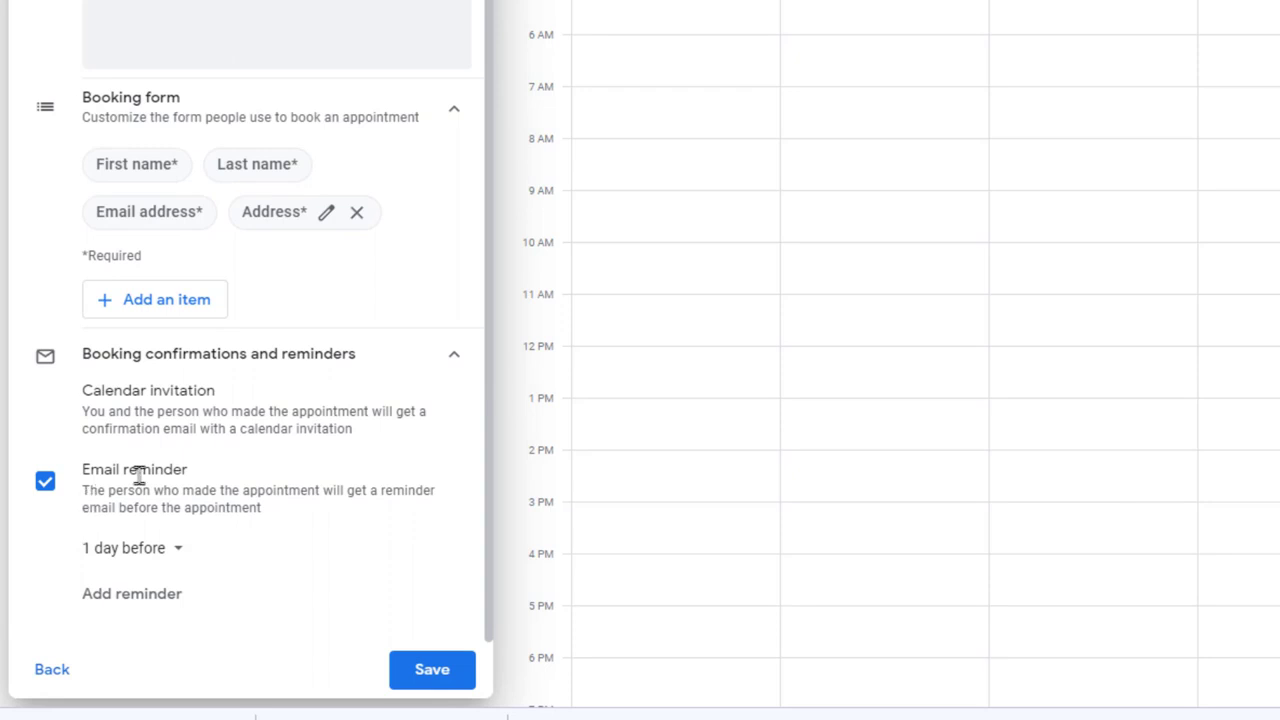
left_click(145, 562)
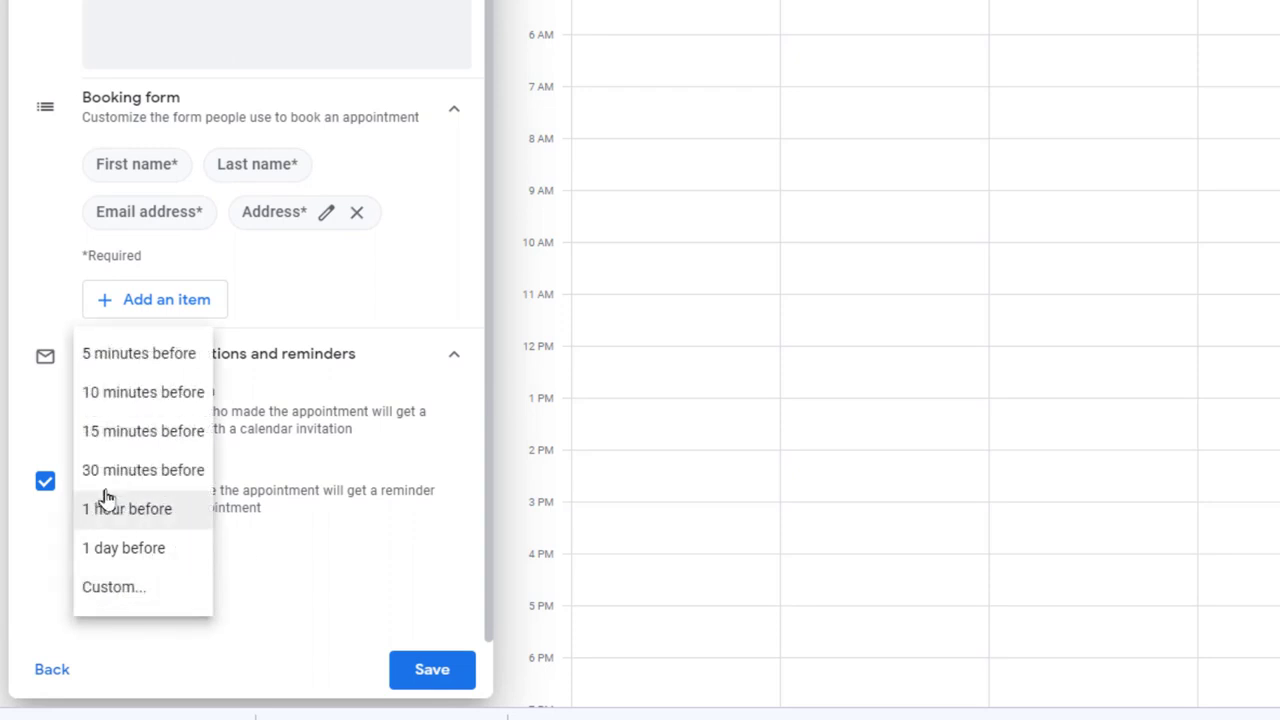
left_click(200, 606)
left_click_drag(982, 191, 950, 200)
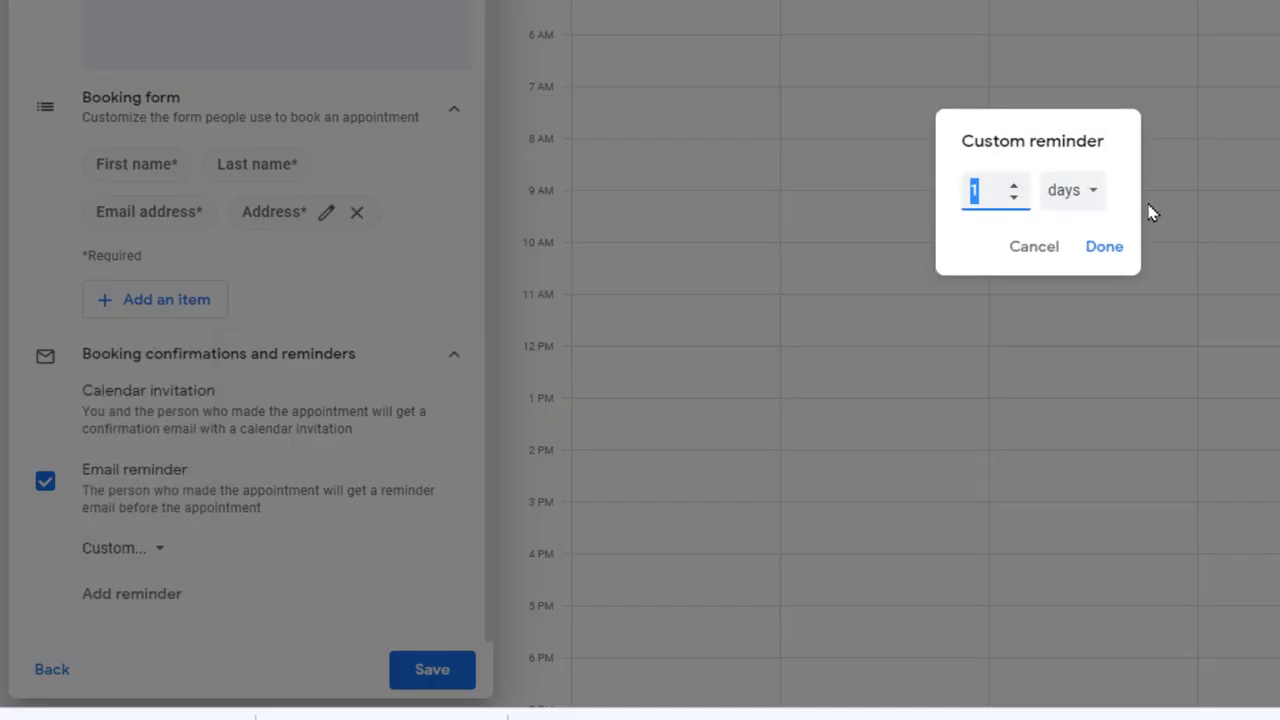
type("3")
left_click(1104, 246)
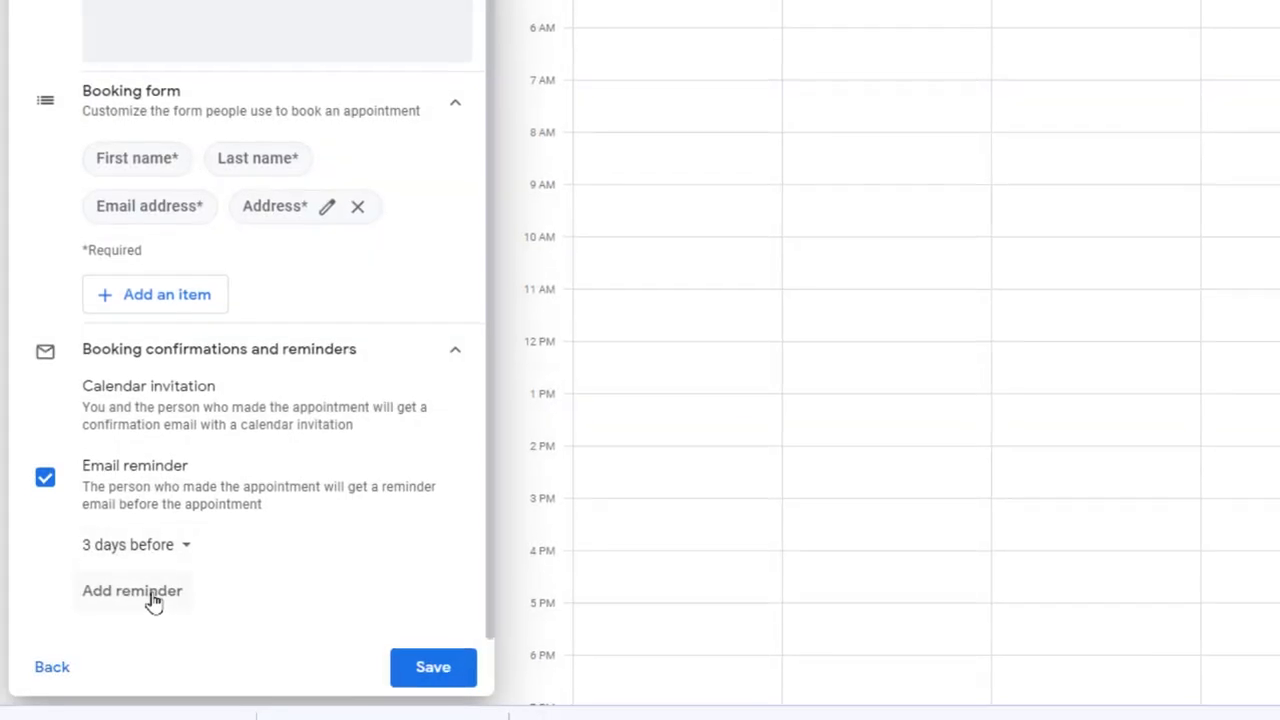
- Add email reminders for 1 day before and 1 hour before, and save the Interviews appointment schedule
left_click(153, 600)
left_click(189, 598)
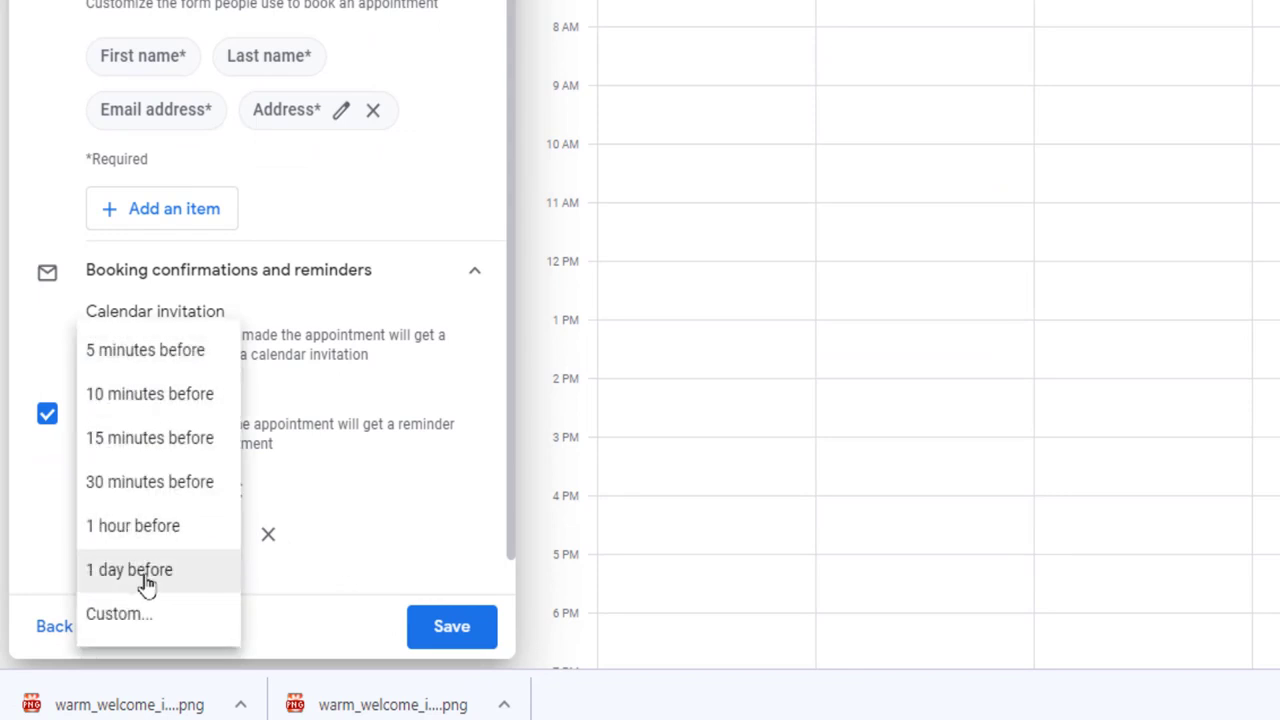
left_click(145, 578)
left_click(150, 595)
scroll(175, 520, "down", 1)
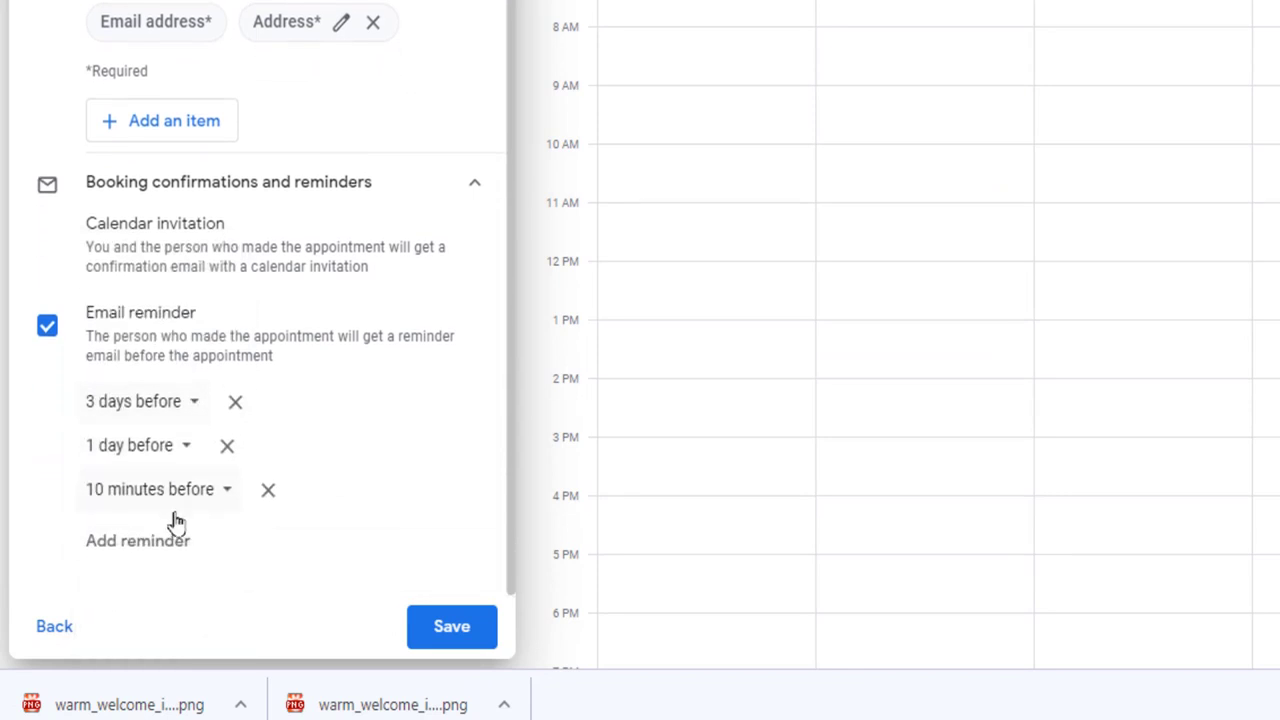
left_click(215, 494)
left_click(158, 527)
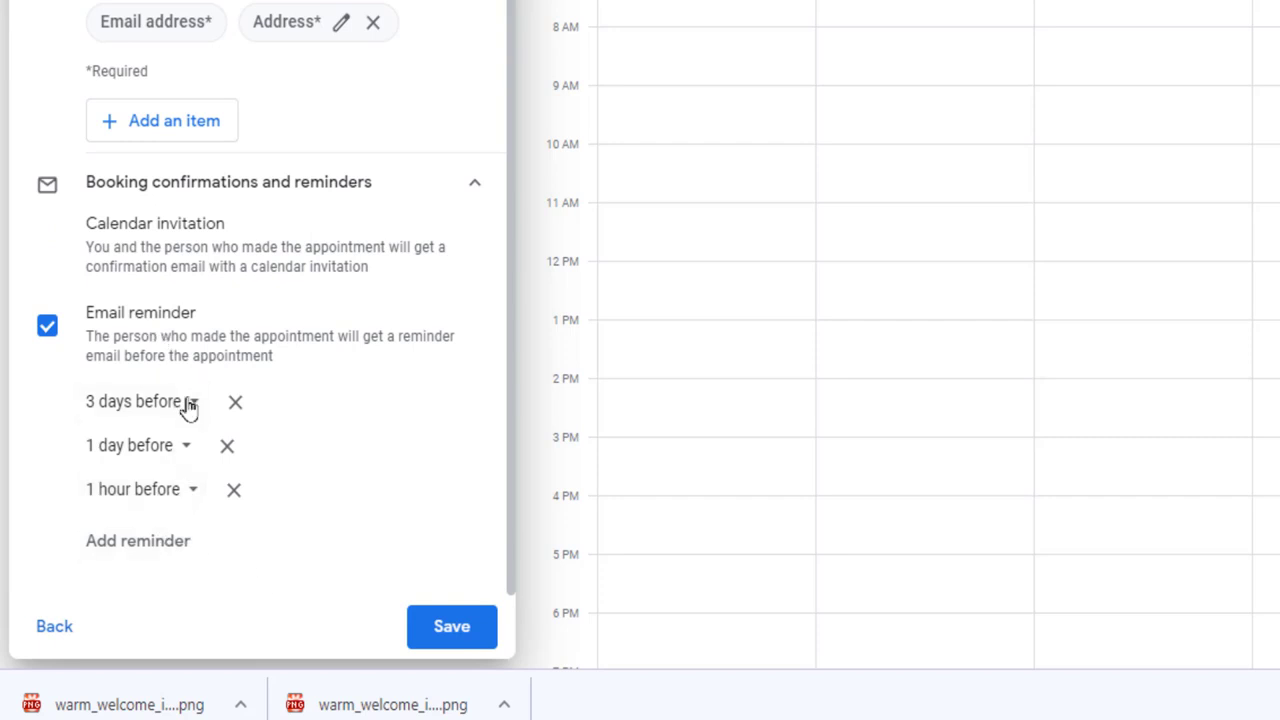
left_click(455, 627)
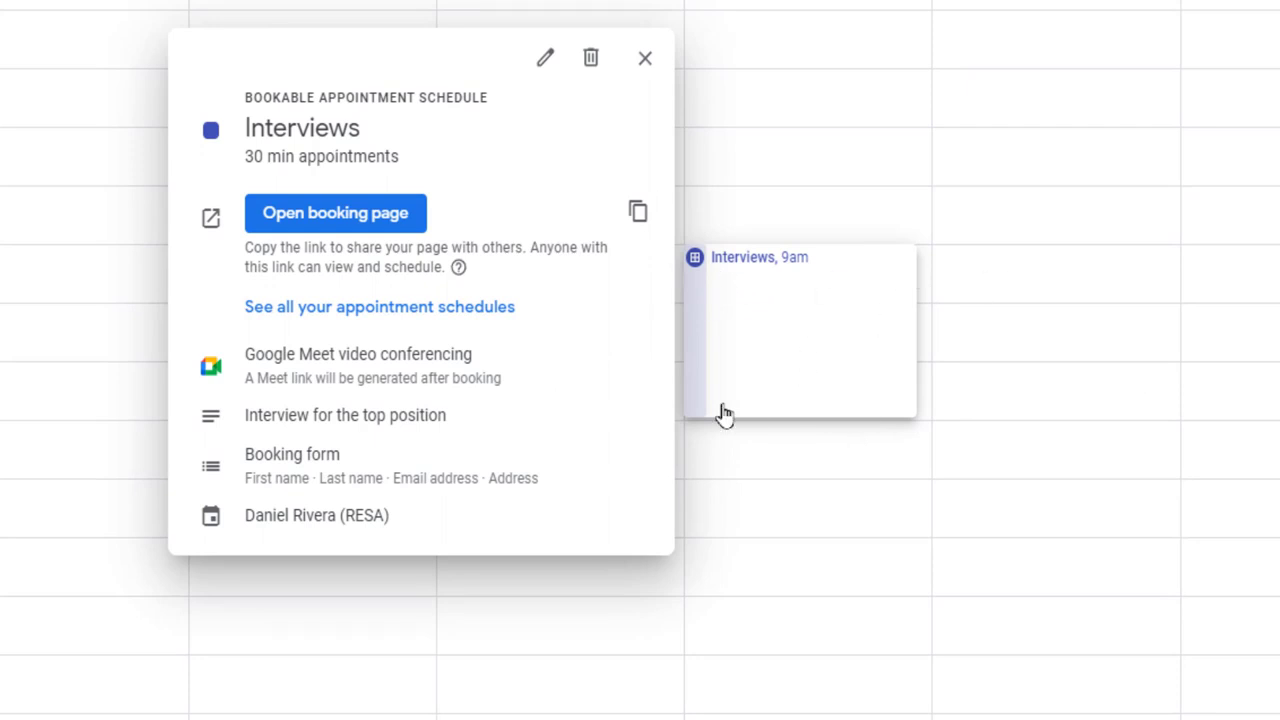
left_click(769, 129)
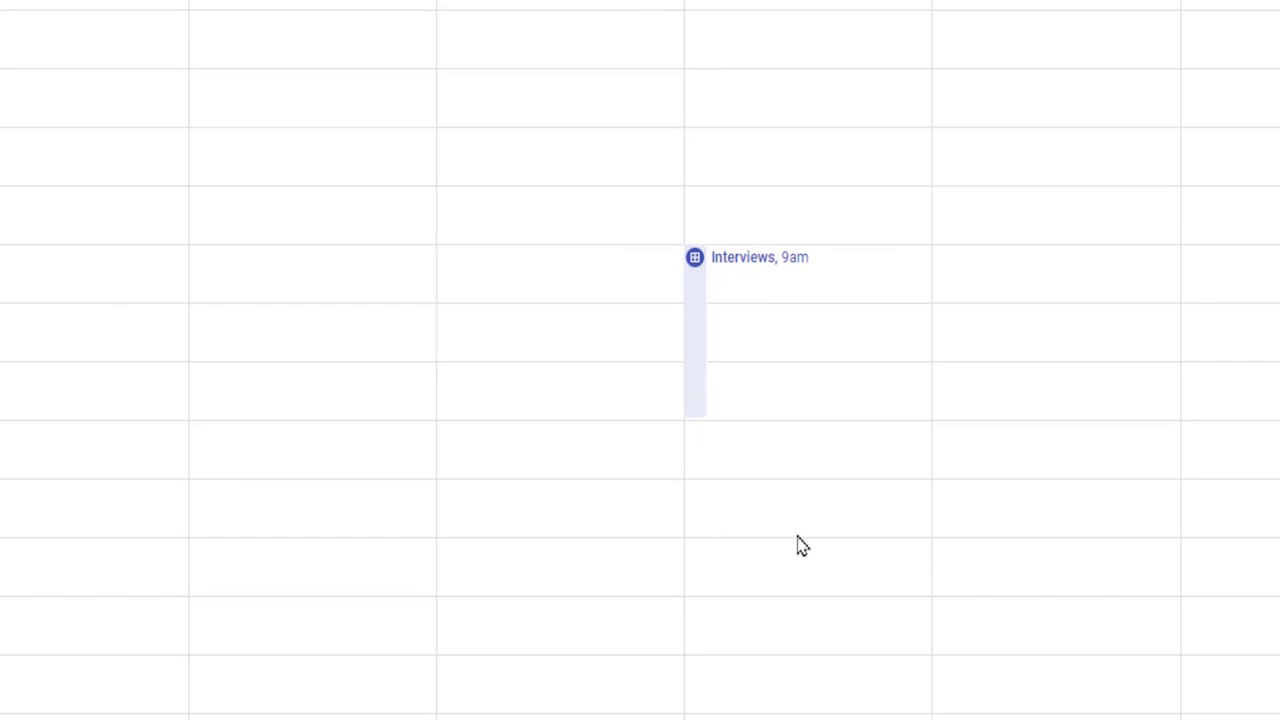
- Create an event titled TEST on June 8 starting at 10:30am and lengthen it to 2 hours 45 minutes
left_click(507, 349)
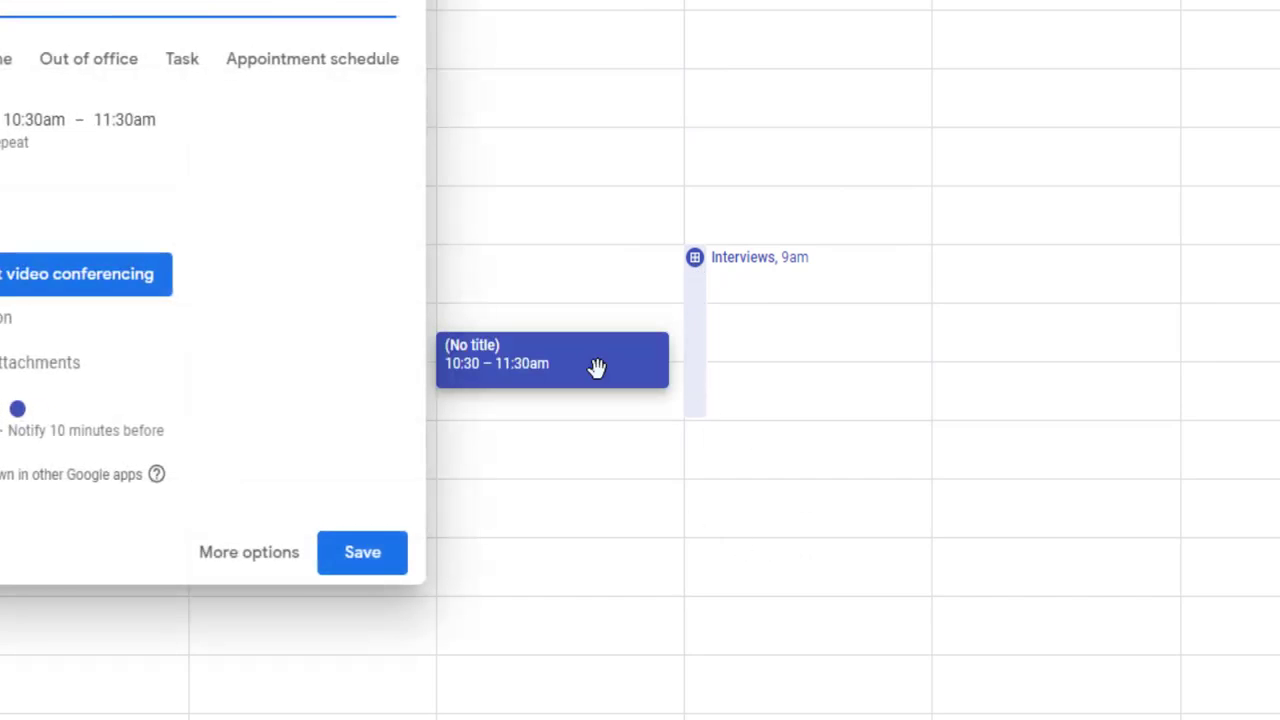
type("TEST")
key("Return")
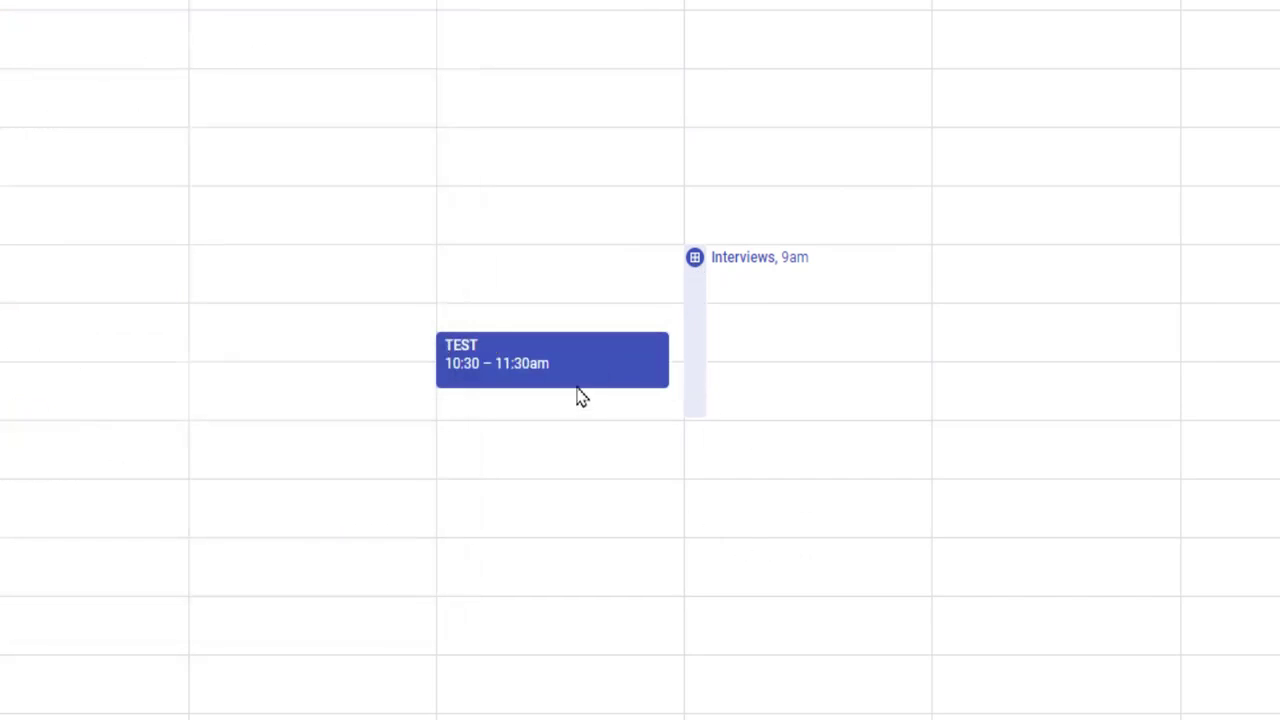
left_click_drag(578, 390, 576, 489)
- Overlap the TEST event with the Interviews schedule on June 9 at 9:45am, and return it to June 8 at 9am
left_click_drag(586, 423, 843, 346)
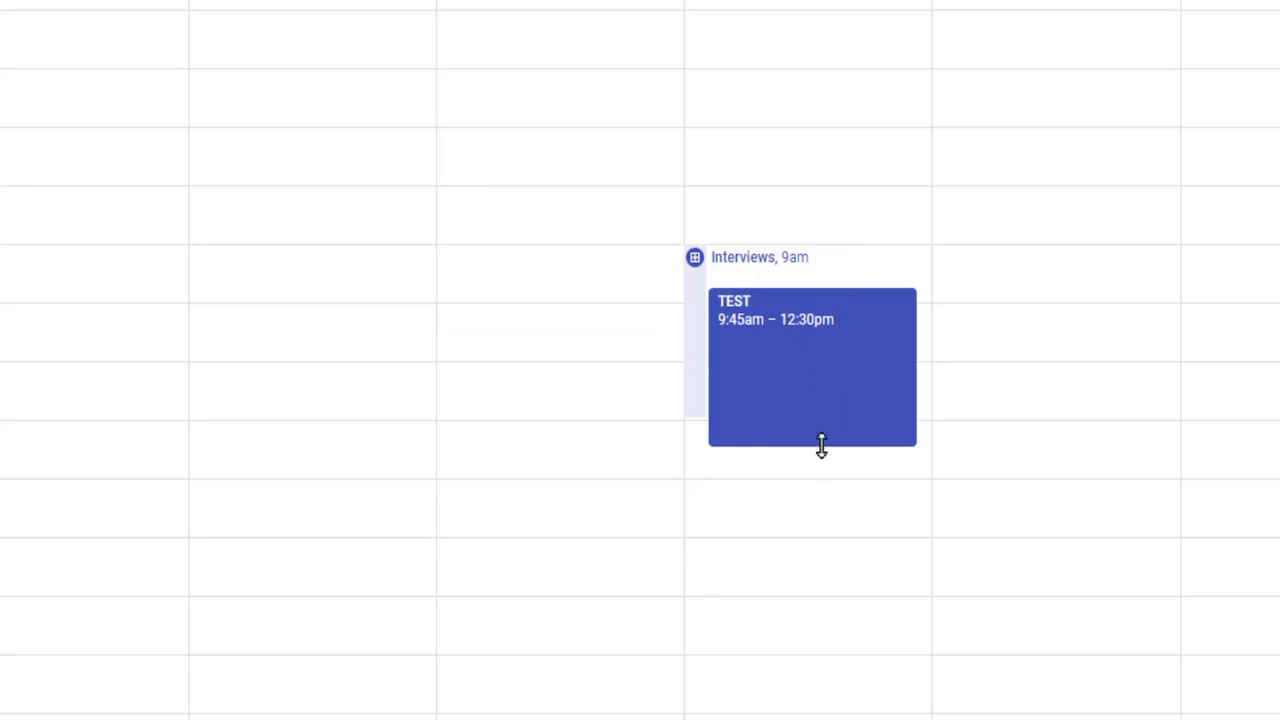
left_click_drag(871, 409, 511, 340)
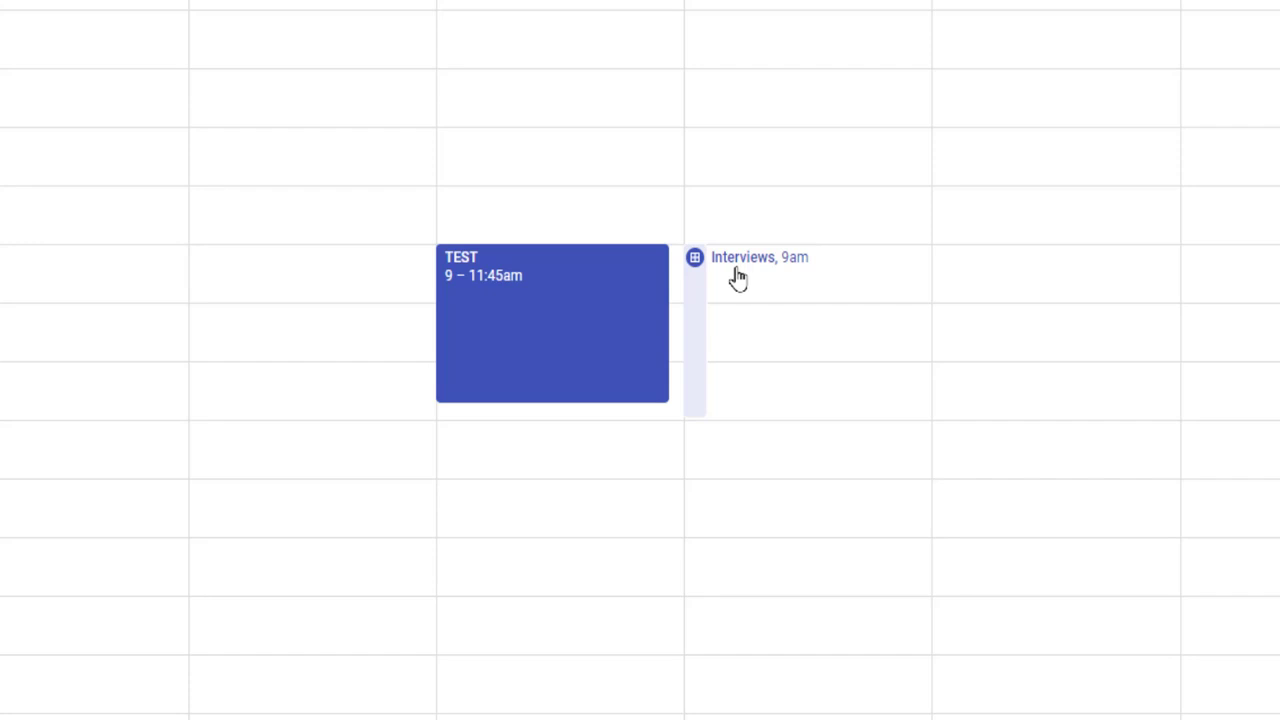
- Examine the Interviews schedule's booking page, including its title and appointment details, and return to the calendar
left_click(700, 353)
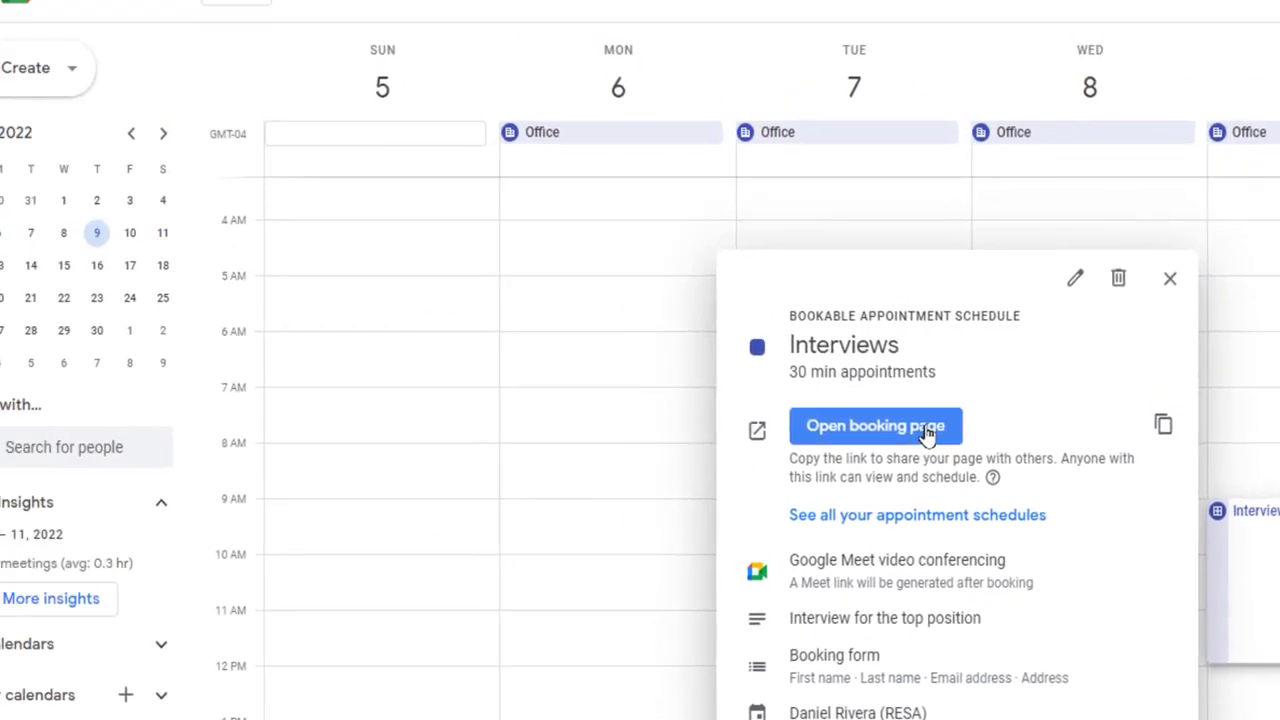
left_click(315, 173)
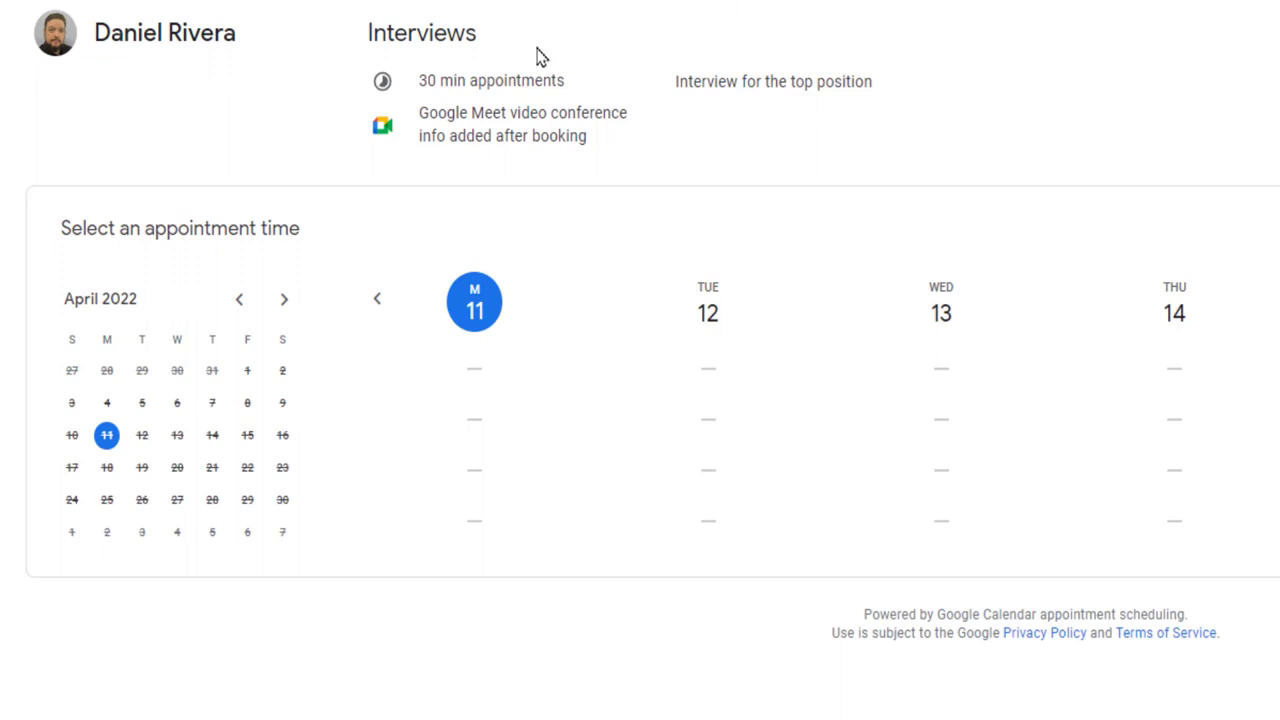
left_click(120, 0)
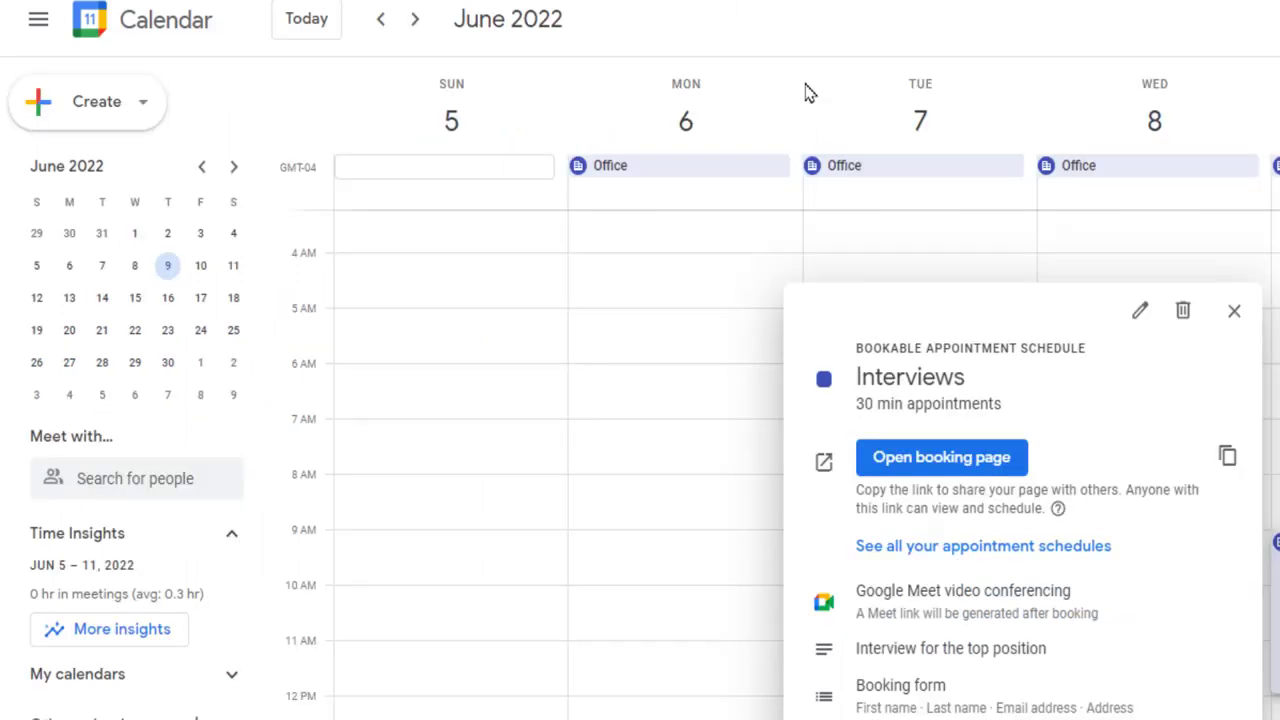
key("Escape")
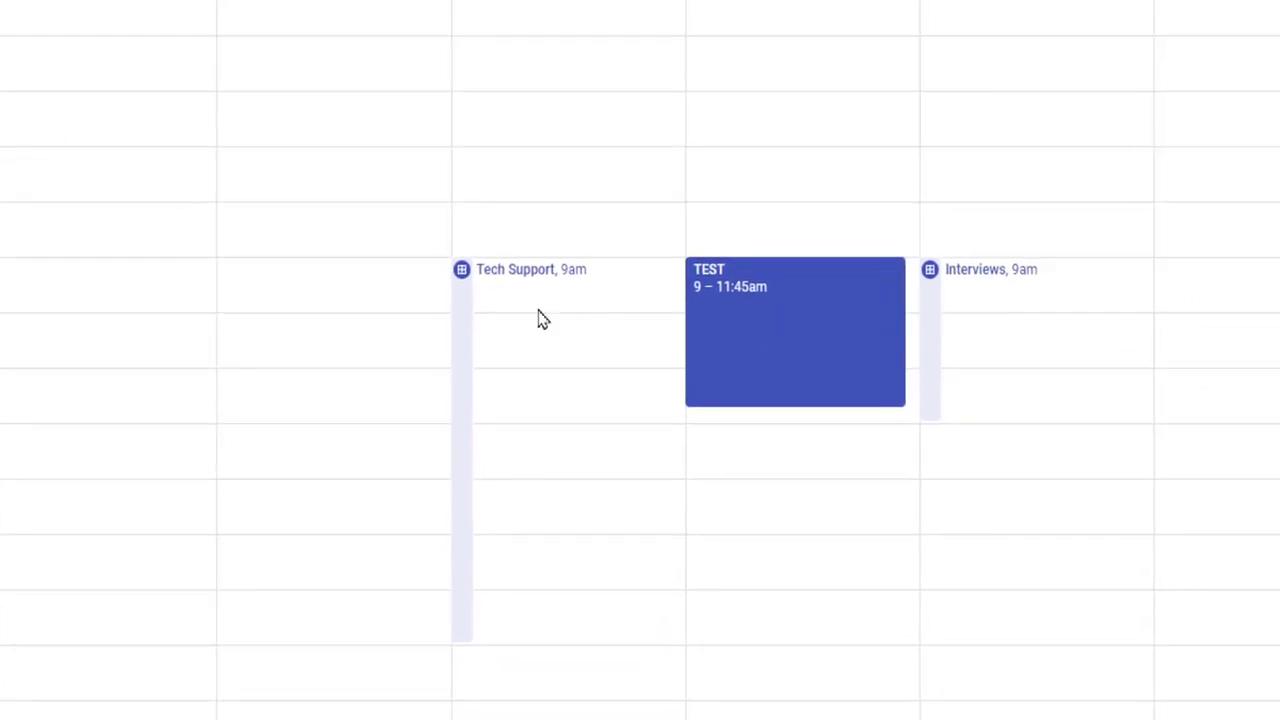
left_click(923, 320)
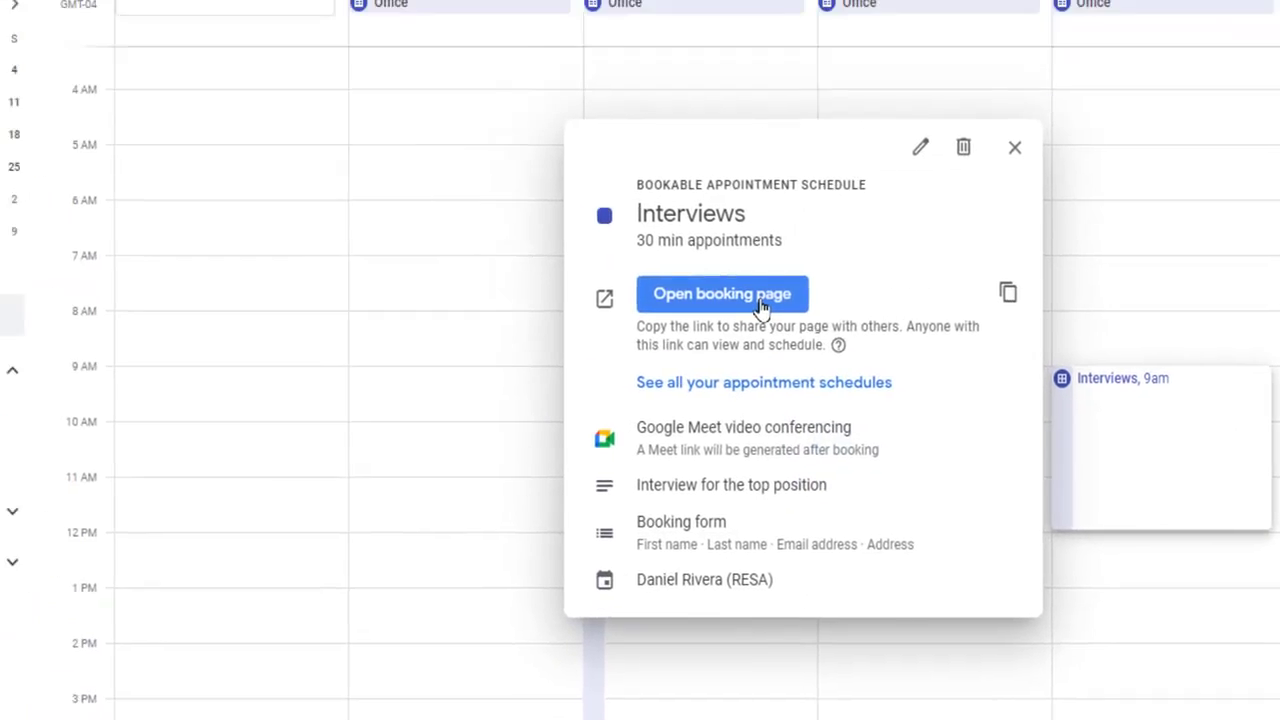
left_click(760, 300)
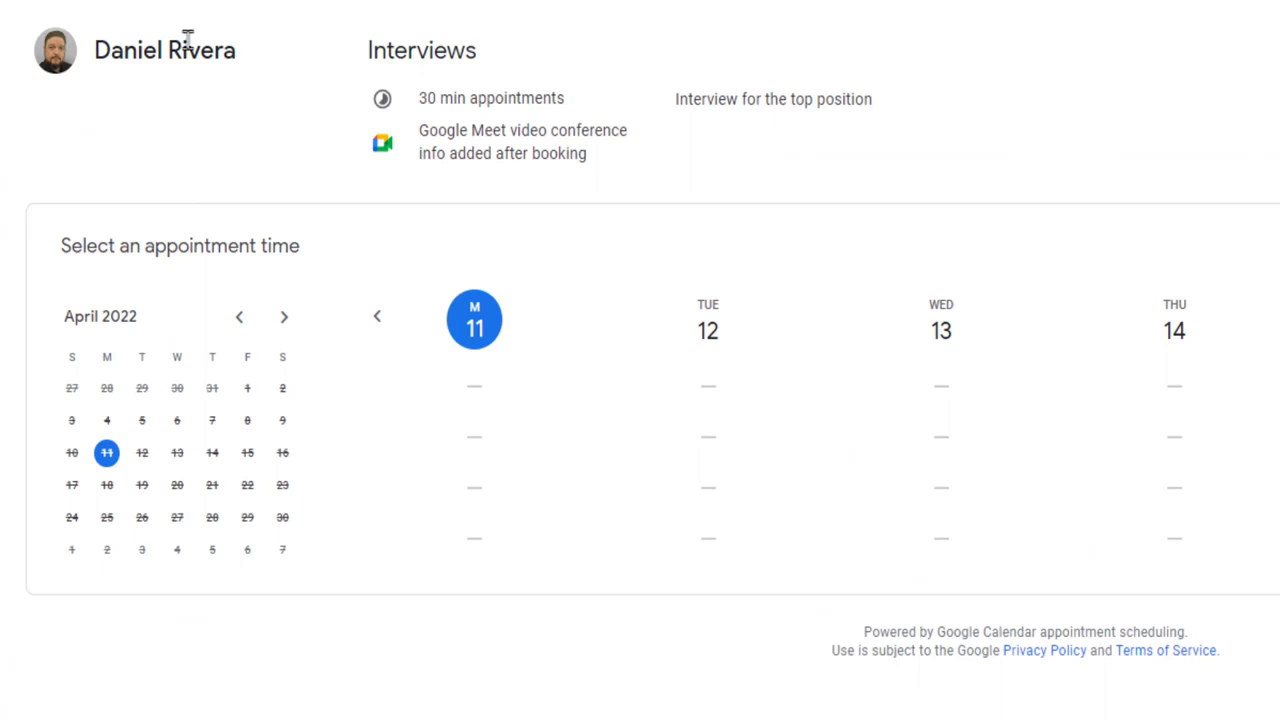
left_click_drag(369, 50, 598, 78)
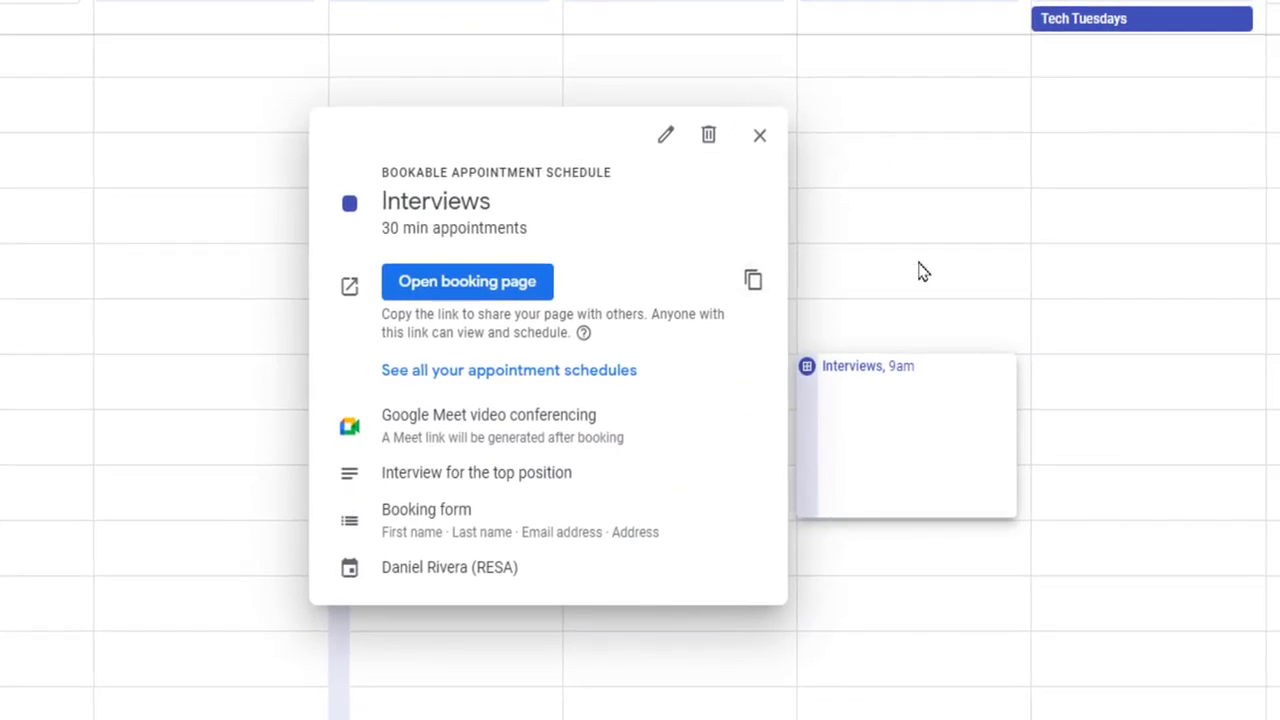
left_click(920, 270)
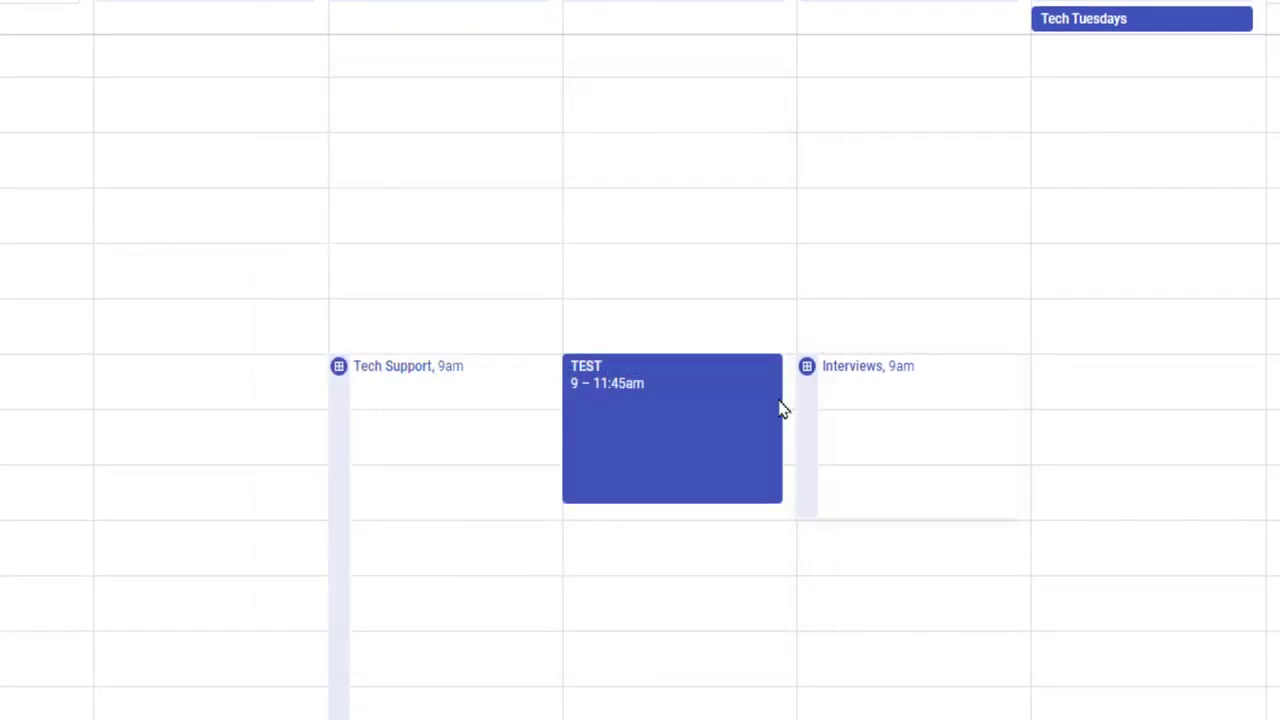
- Open the Tech Support appointment schedule on June 7 for editing
left_click(374, 386)
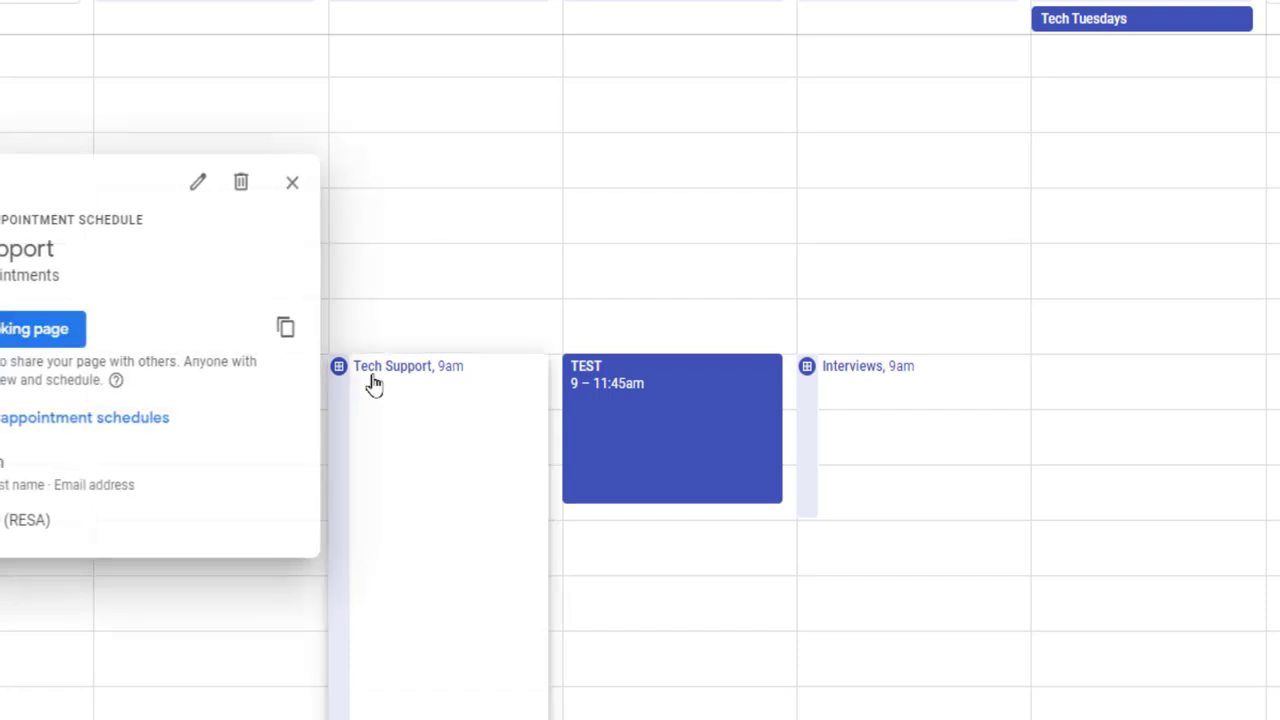
left_click(198, 186)
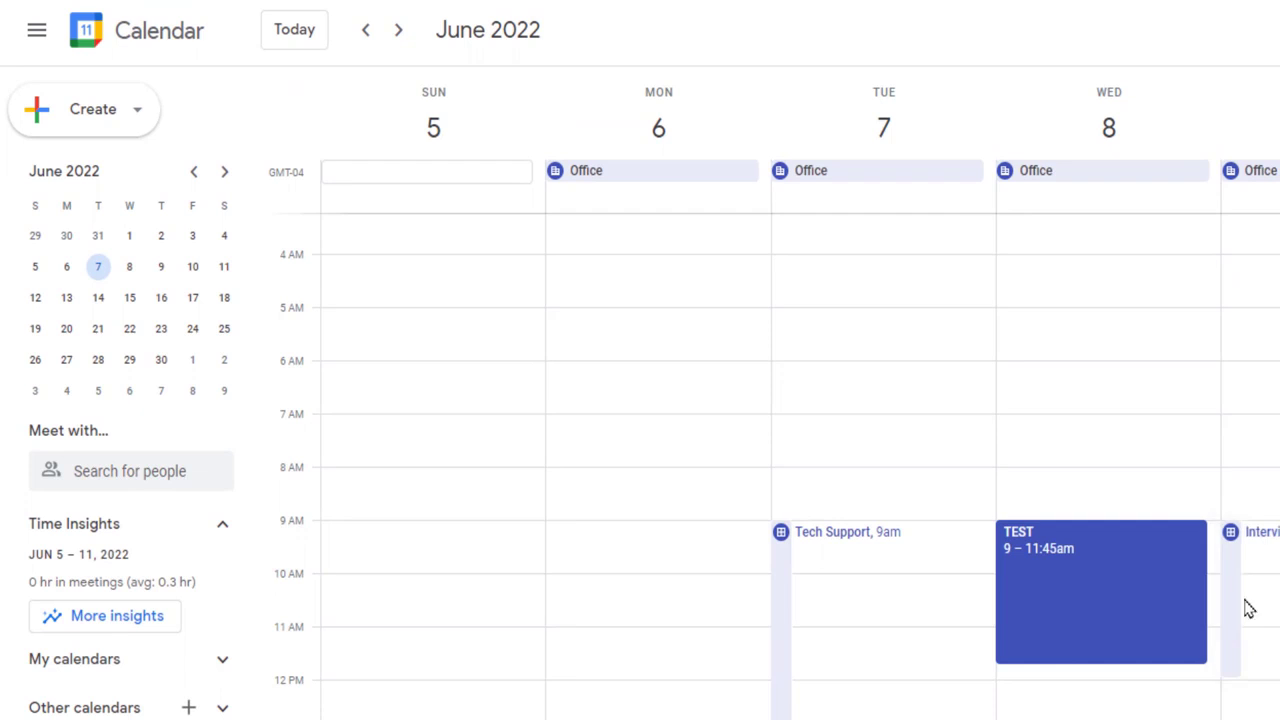
- Open the Interviews schedule's booking page and display the appointment times offered on June 9, 2022
left_click(1232, 625)
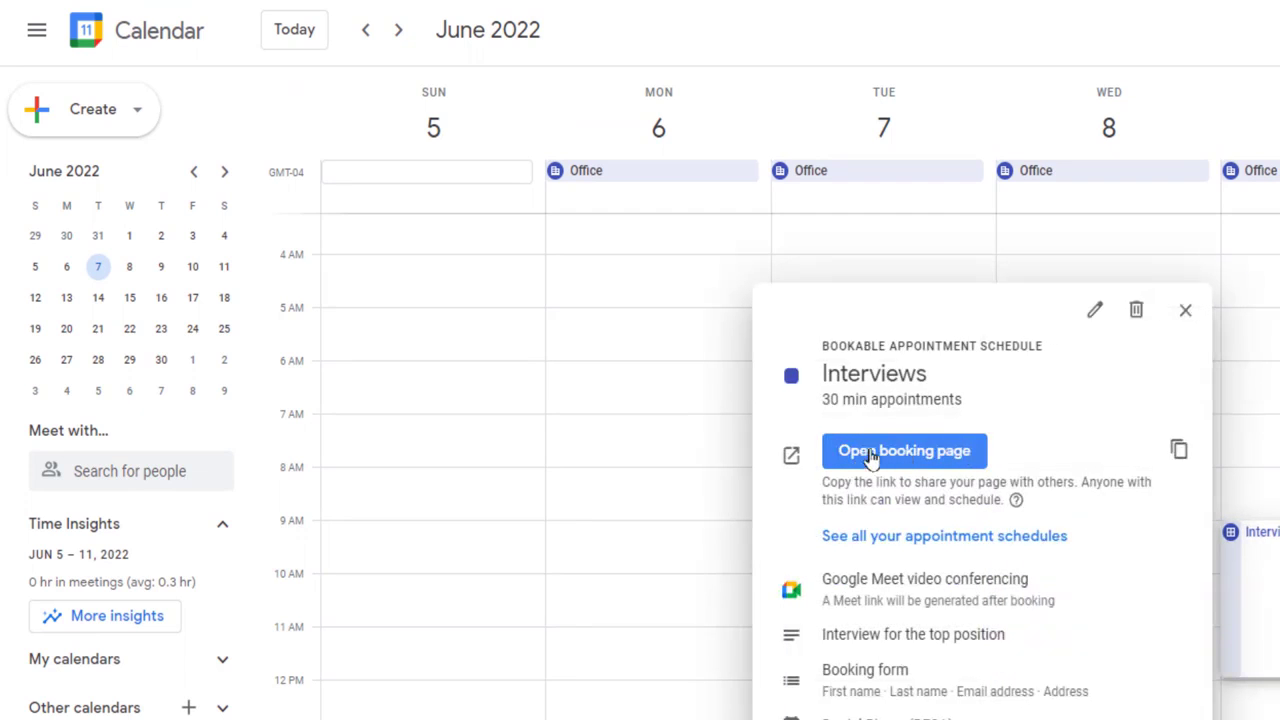
left_click(908, 452)
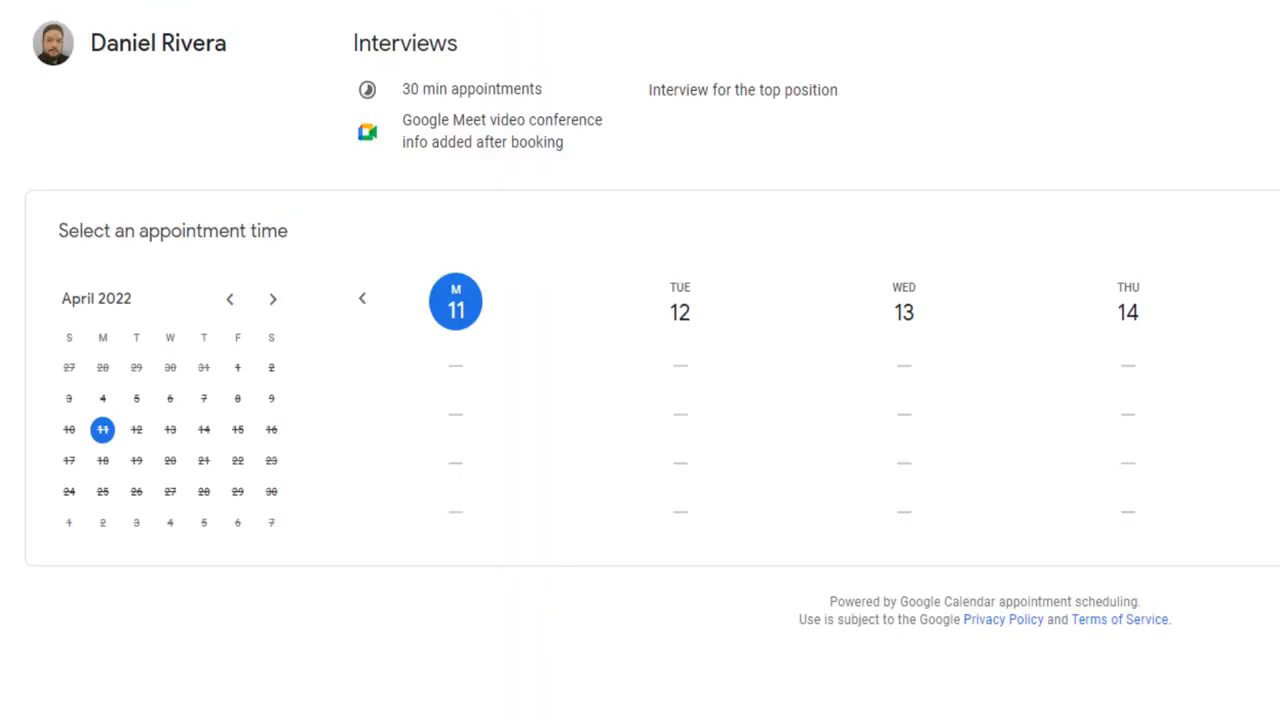
double_click(371, 40)
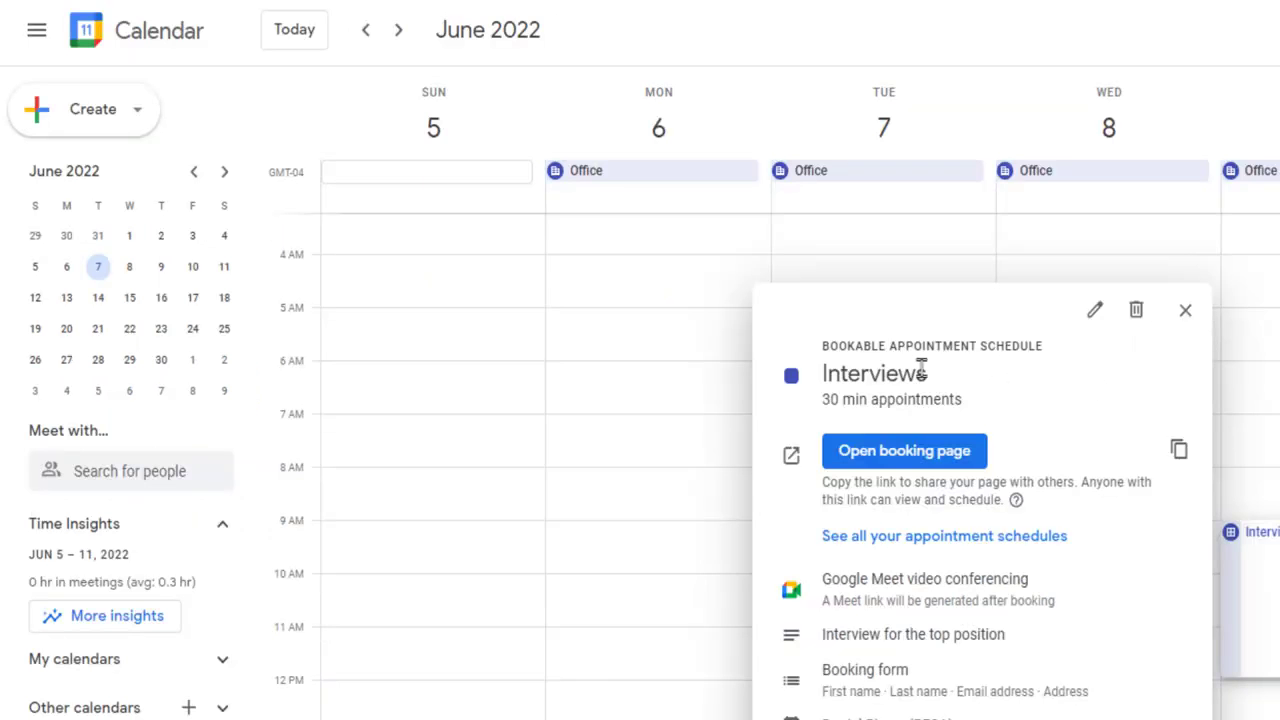
left_click_drag(998, 344, 1044, 346)
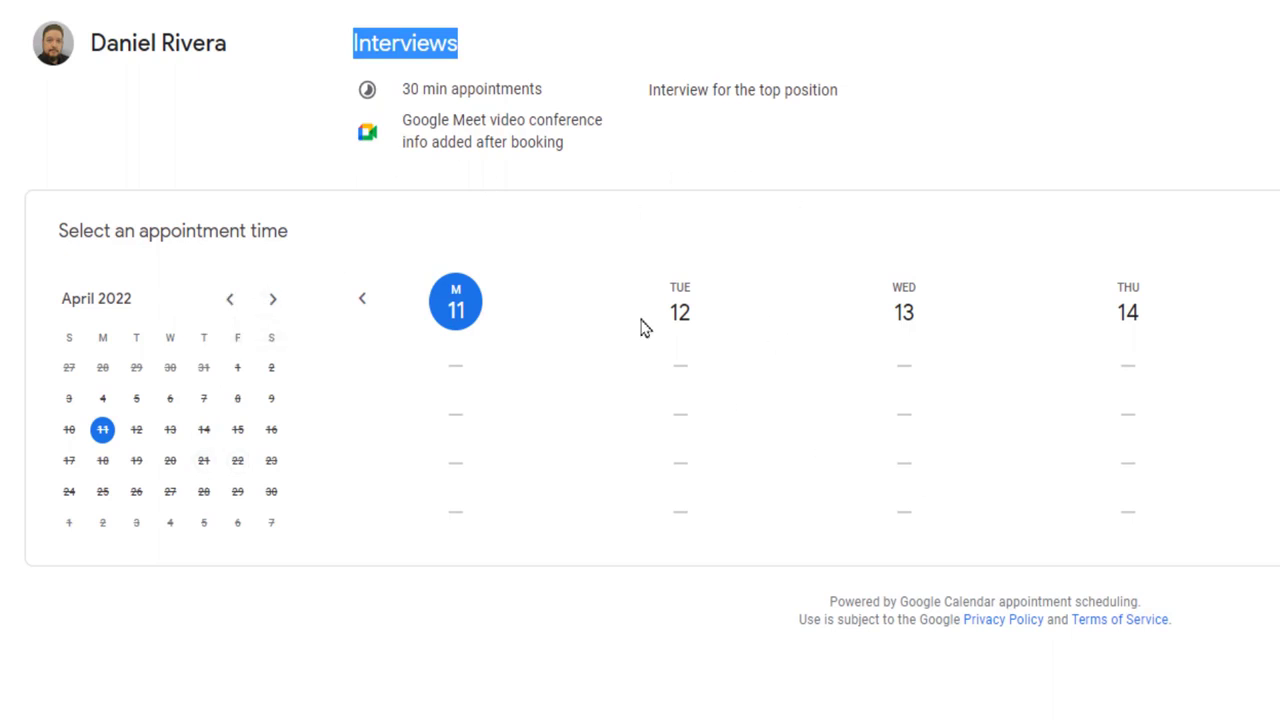
left_click(274, 302)
left_click(274, 302)
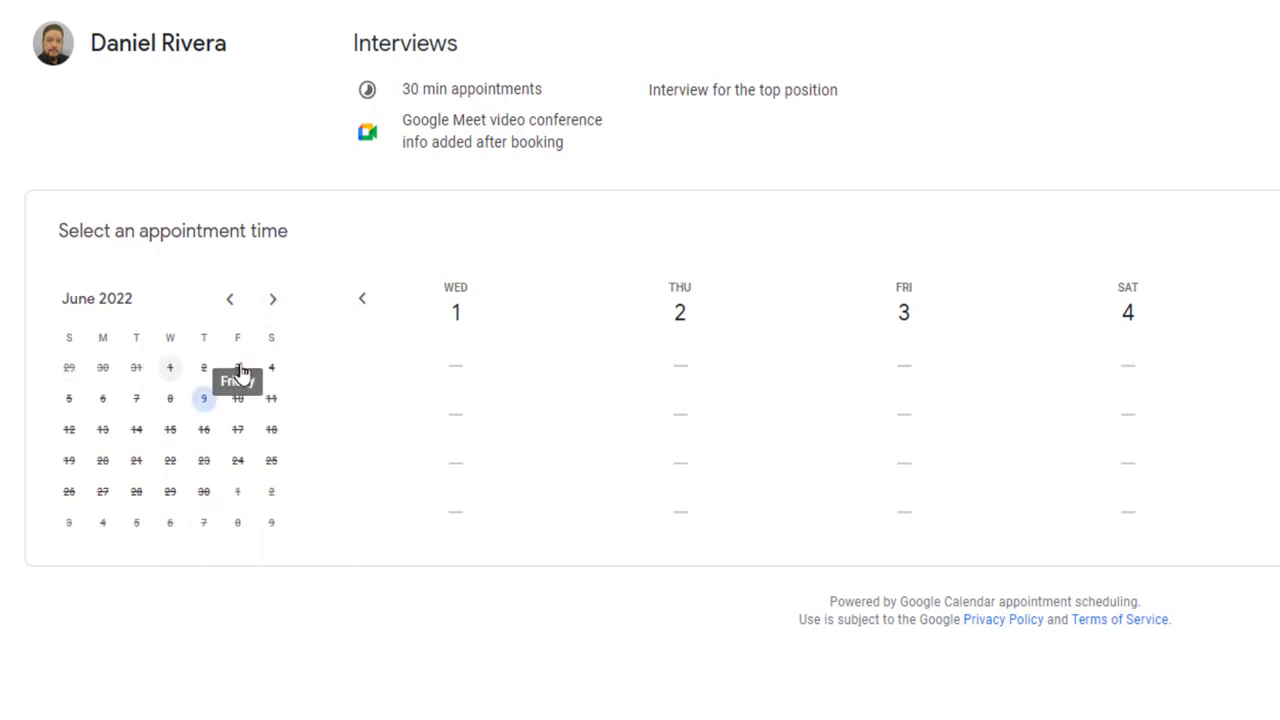
left_click(203, 403)
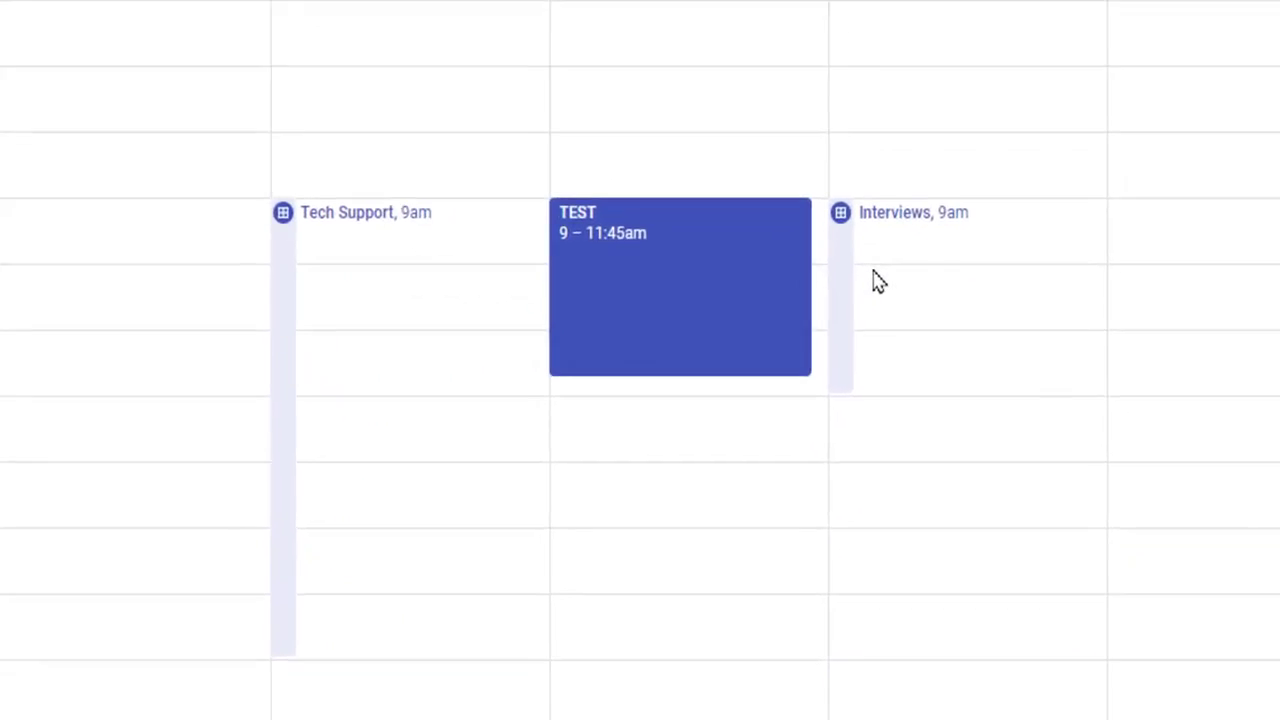
- Move the TEST event to June 9 at 10am, overlapping the Interviews schedule, and open the schedule's booking page
left_click_drag(606, 214, 1050, 276)
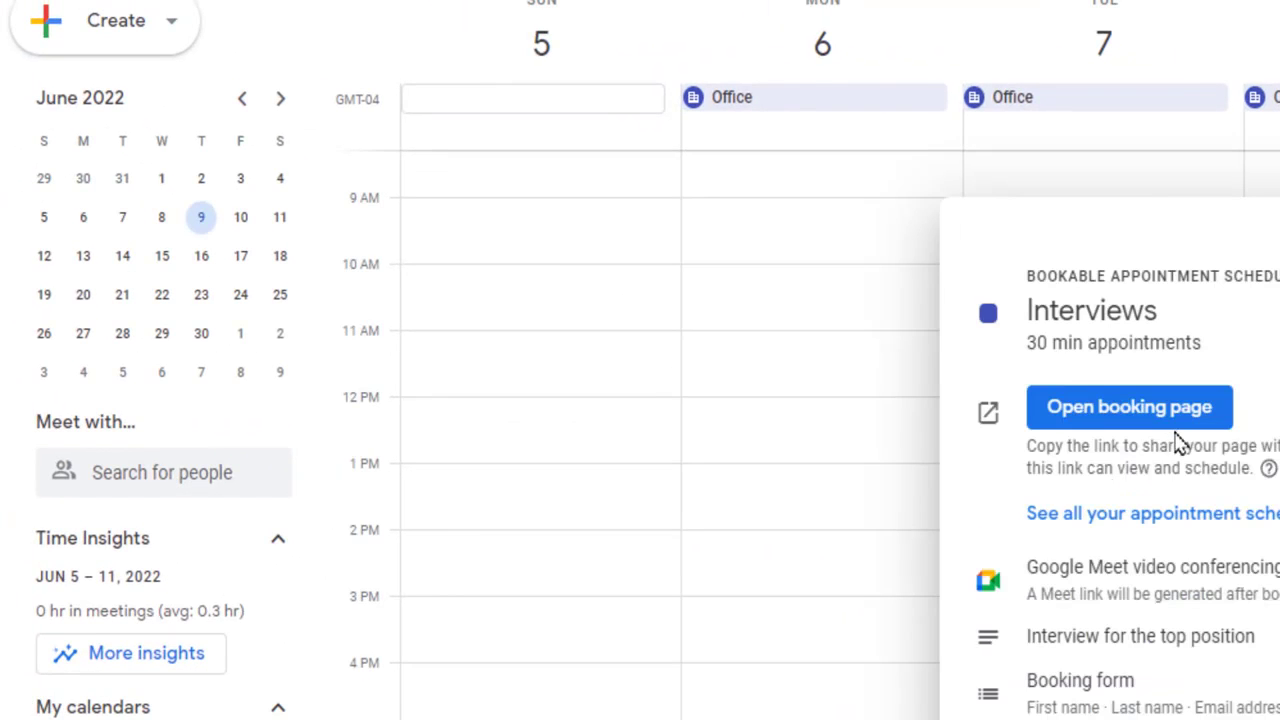
left_click(1143, 412)
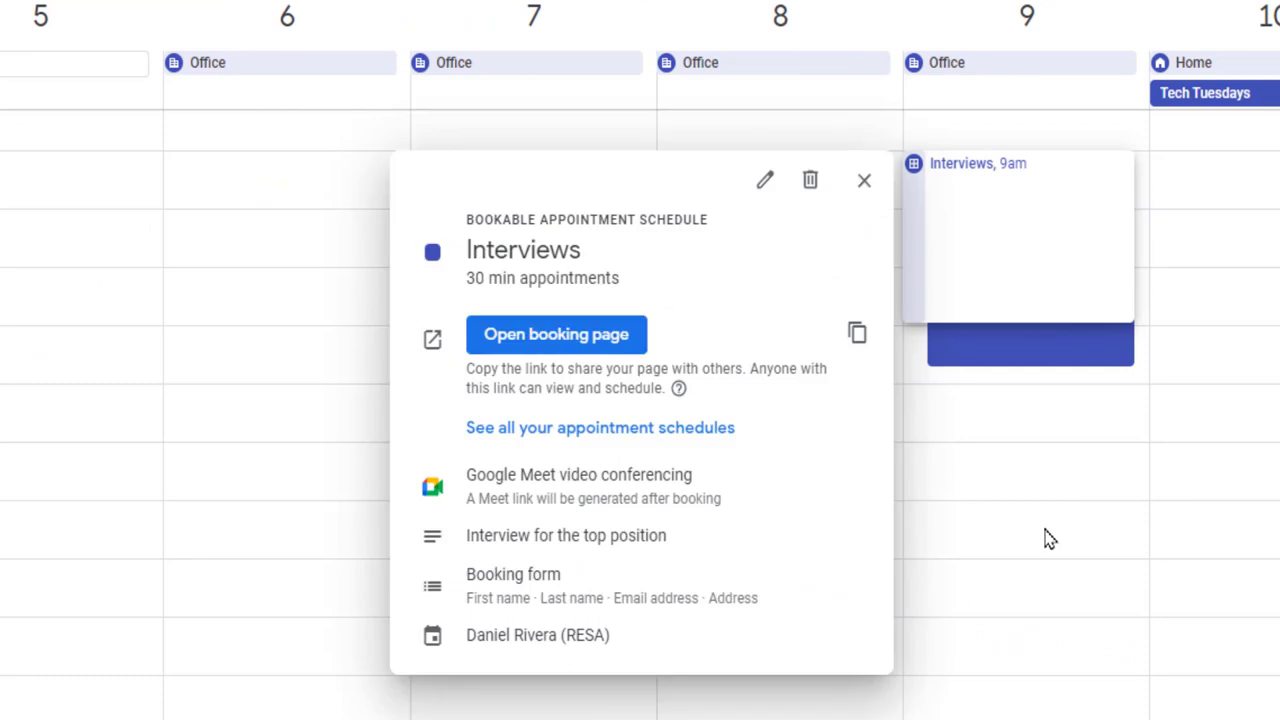
left_click(1045, 538)
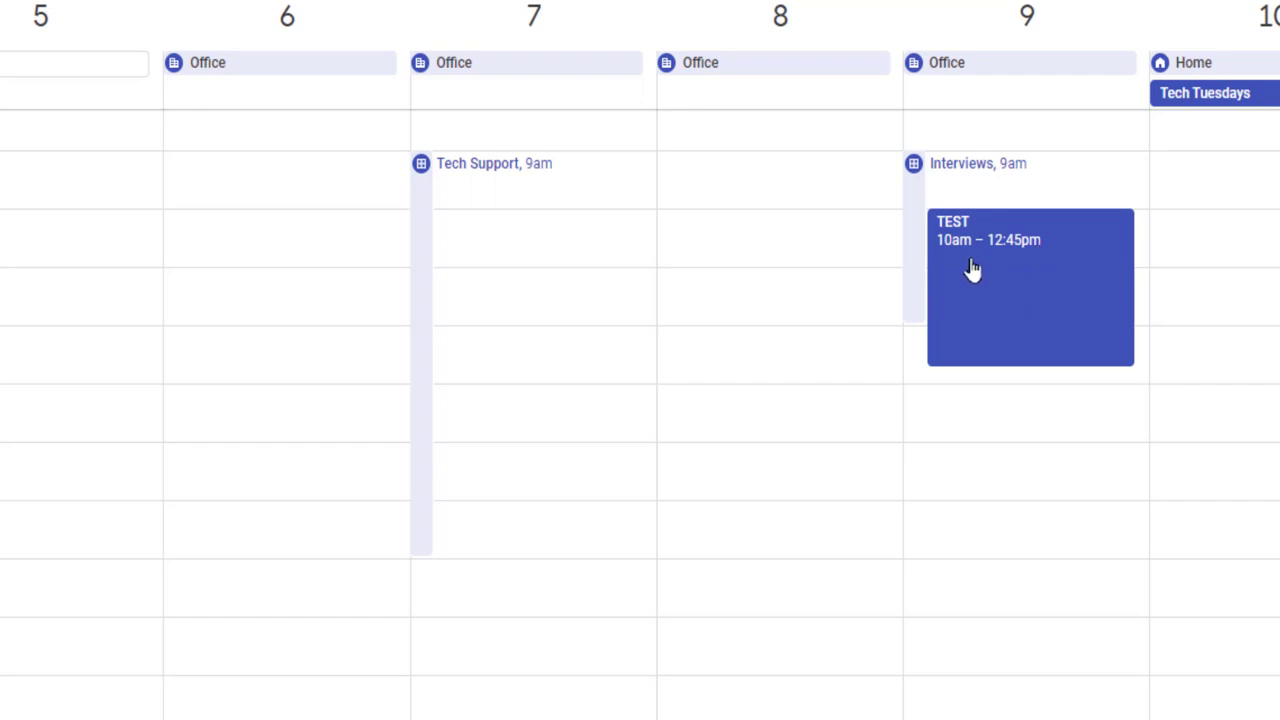
- Move the TEST event on June 9 to 11am and display that day's appointment times on the Interviews booking page
left_click_drag(972, 268, 1023, 343)
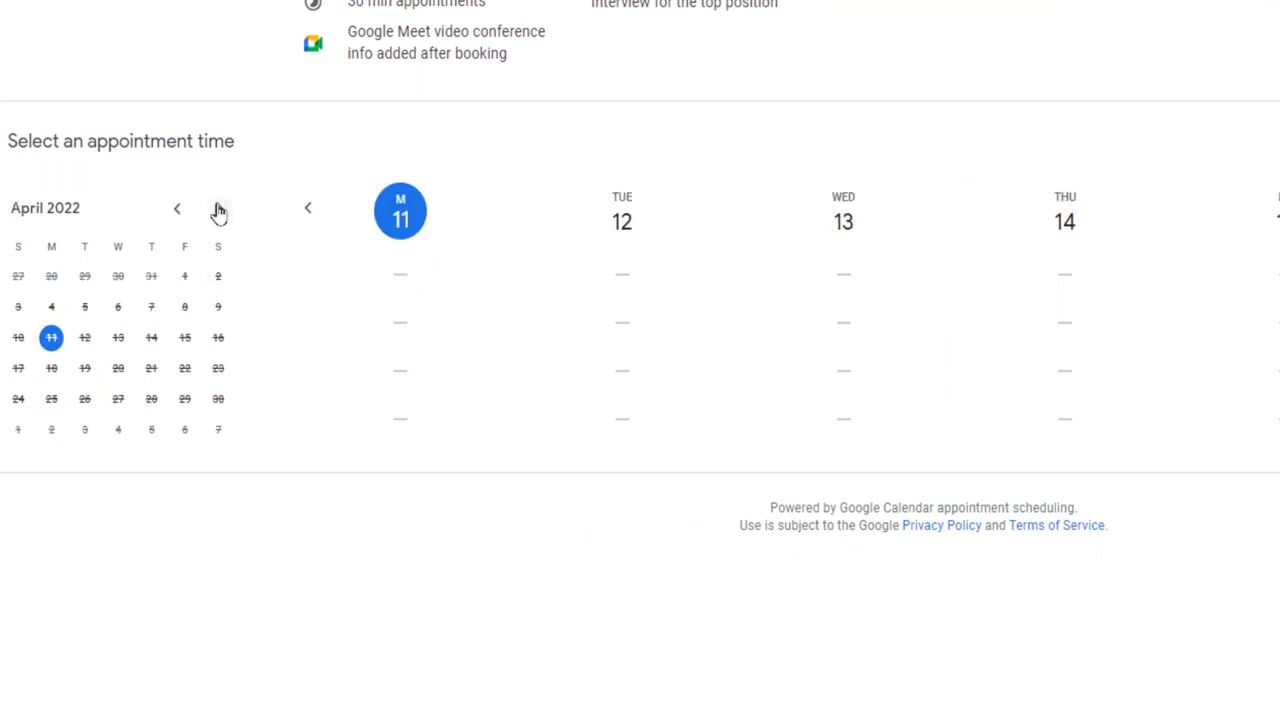
left_click(219, 210)
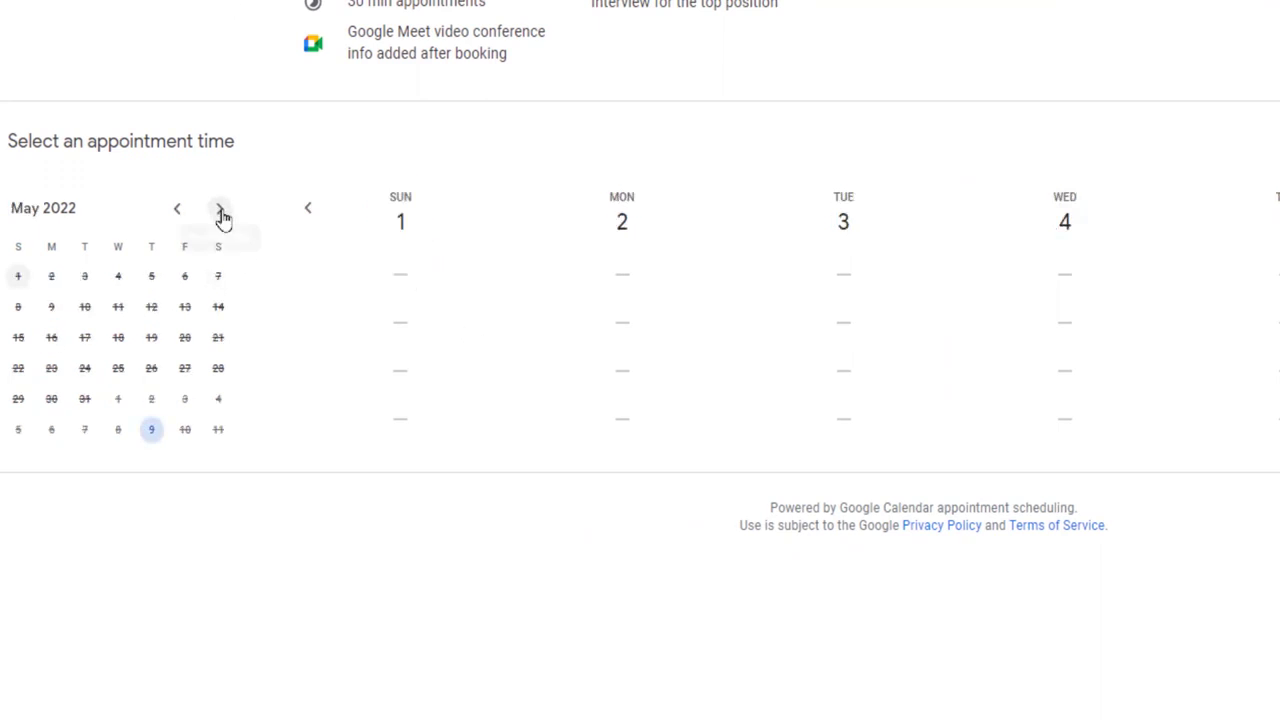
left_click(219, 210)
left_click(152, 309)
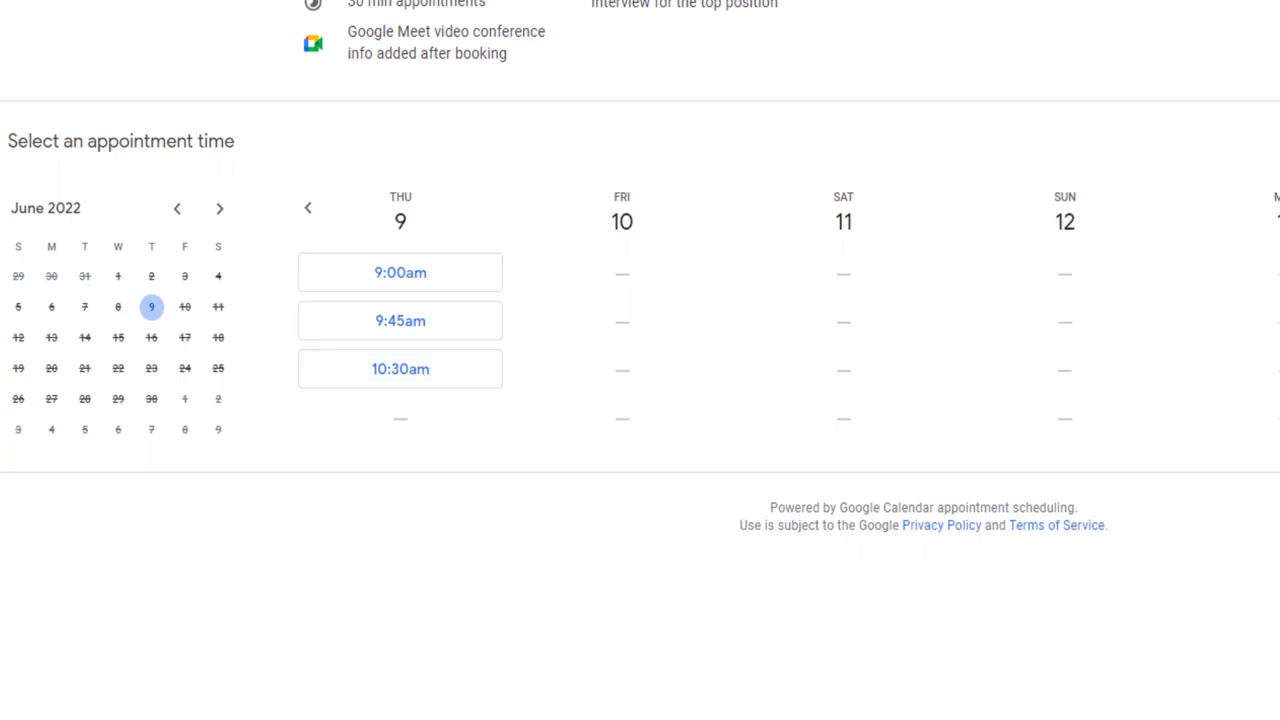
- Copy the Interviews booking page link, open it in a new tab of the other browser window, and close the older Interviews tab there
left_click(349, 57)
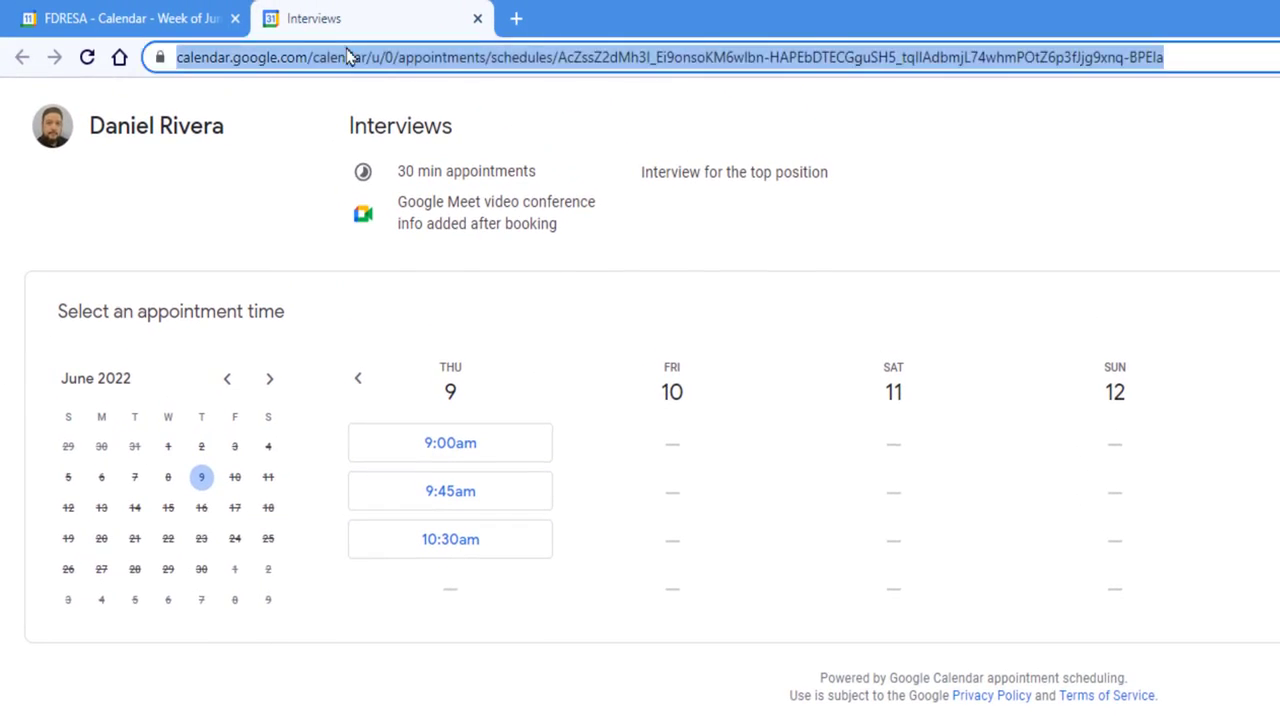
right_click(349, 57)
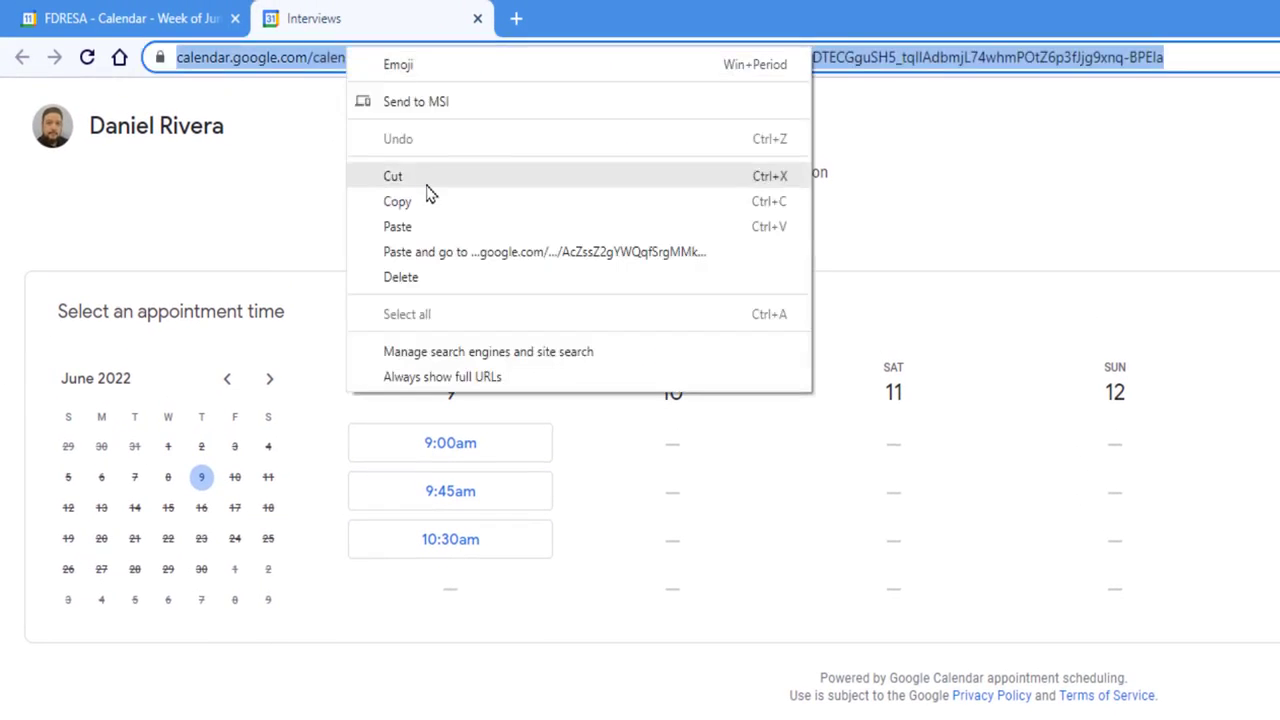
left_click(417, 206)
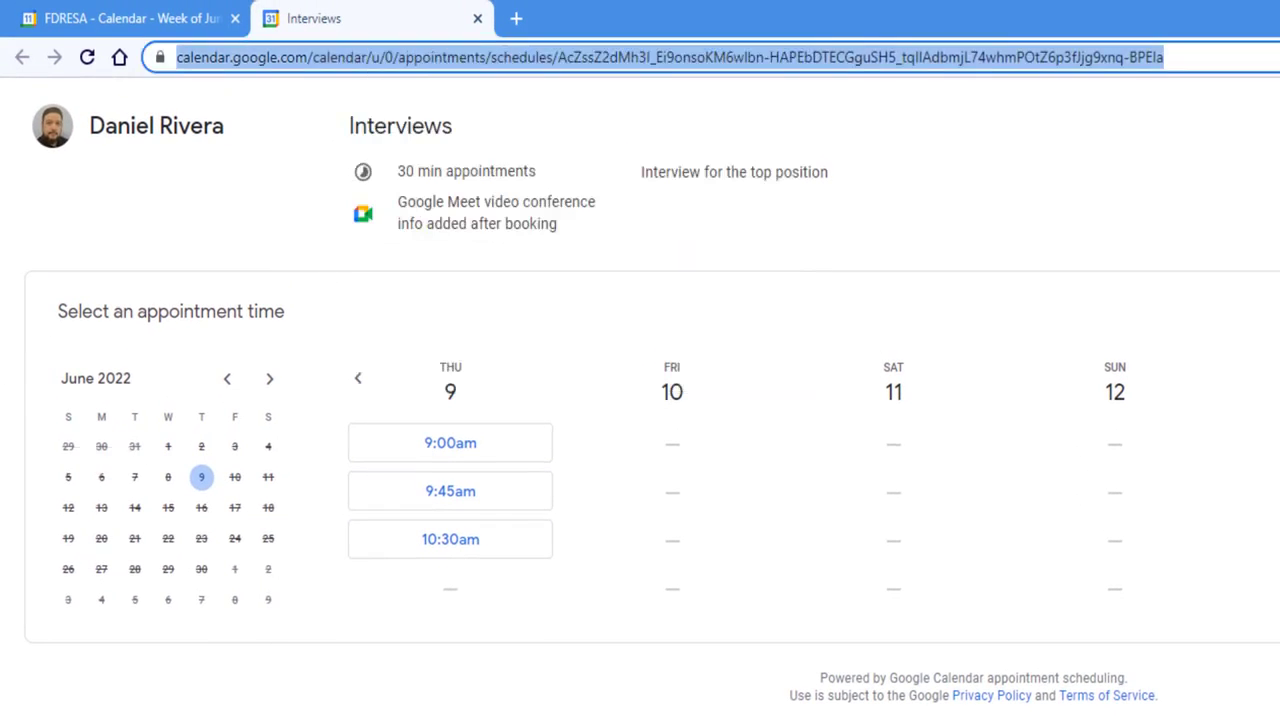
left_click(467, 718)
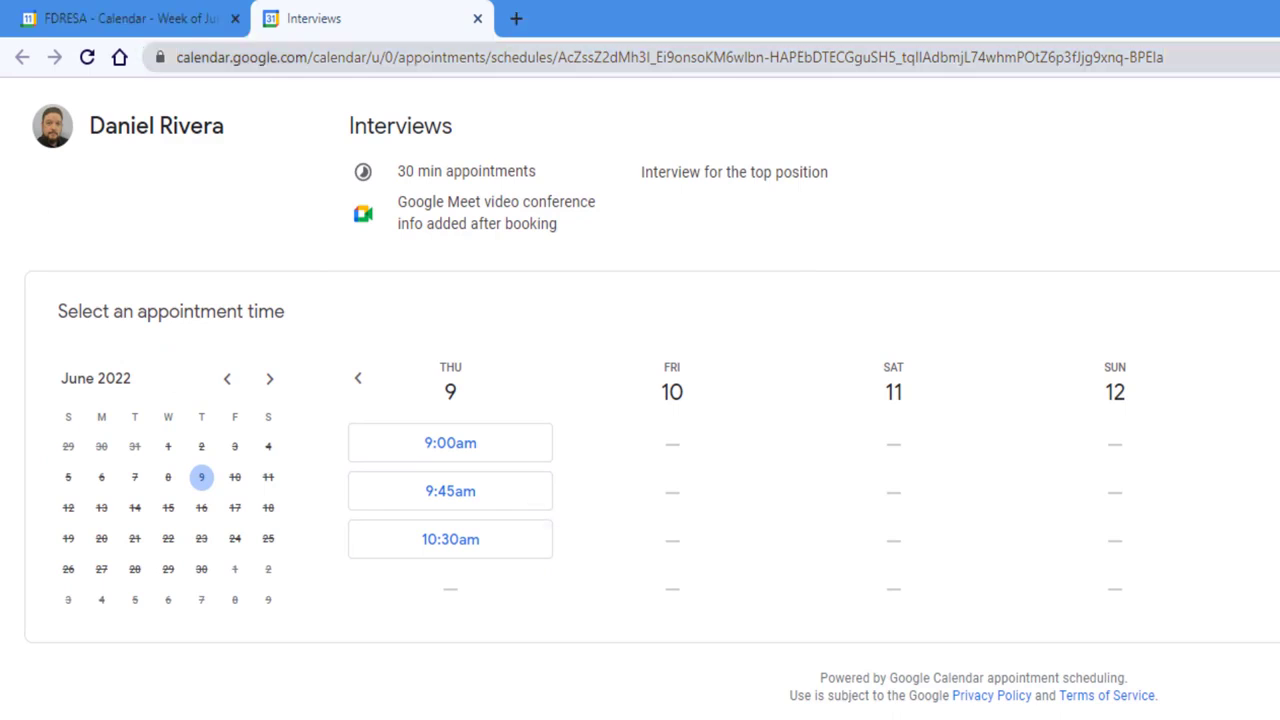
left_click_drag(2, 140, 640, 2)
left_click(525, 22)
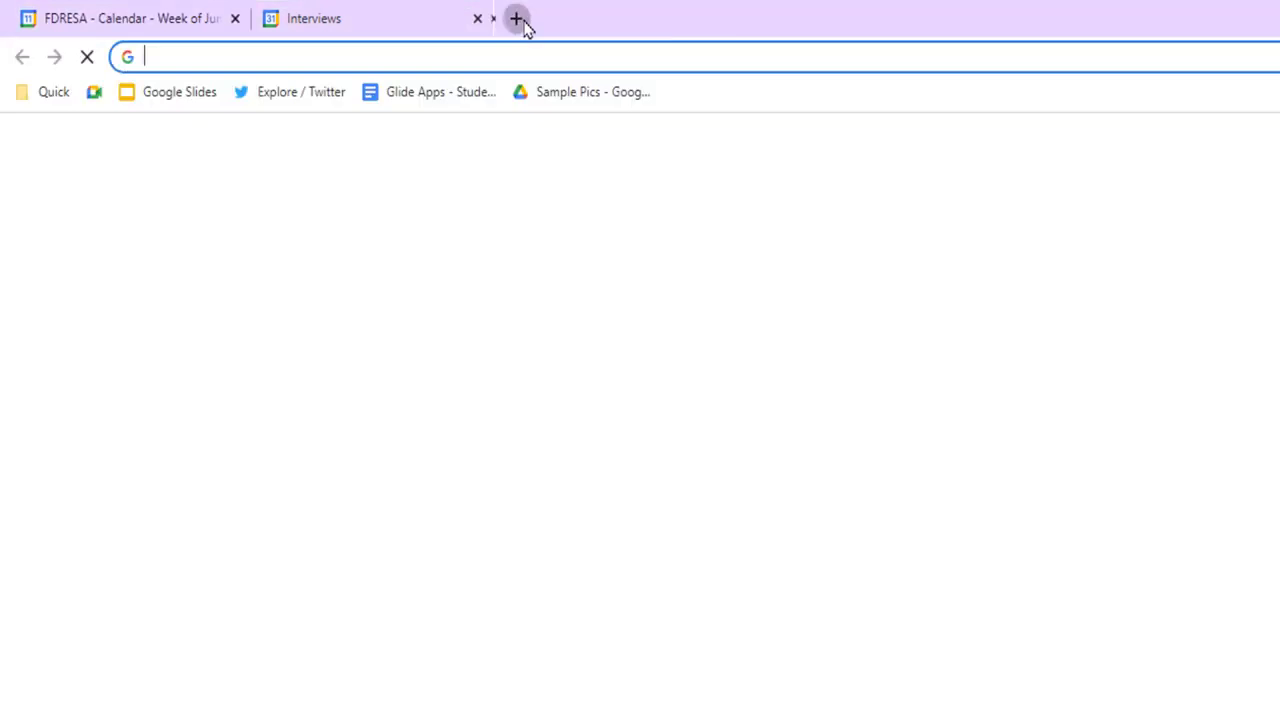
key("ctrl+v")
key("Return")
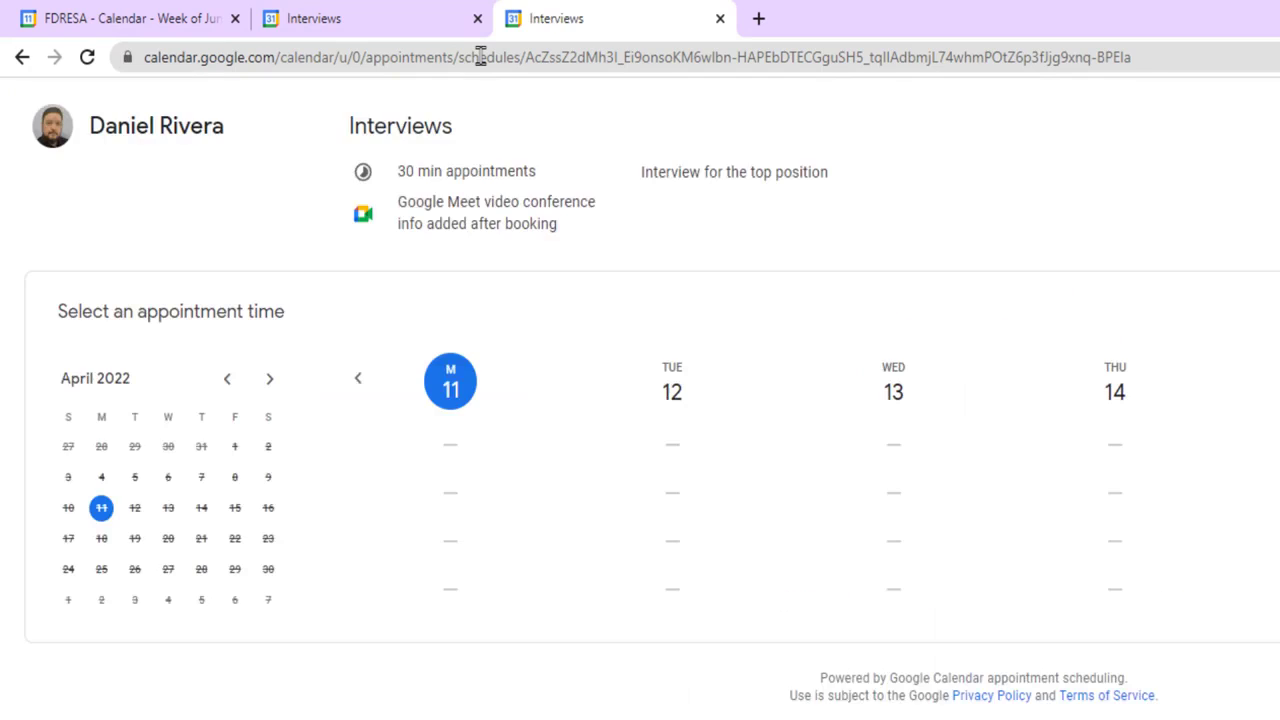
left_click(477, 18)
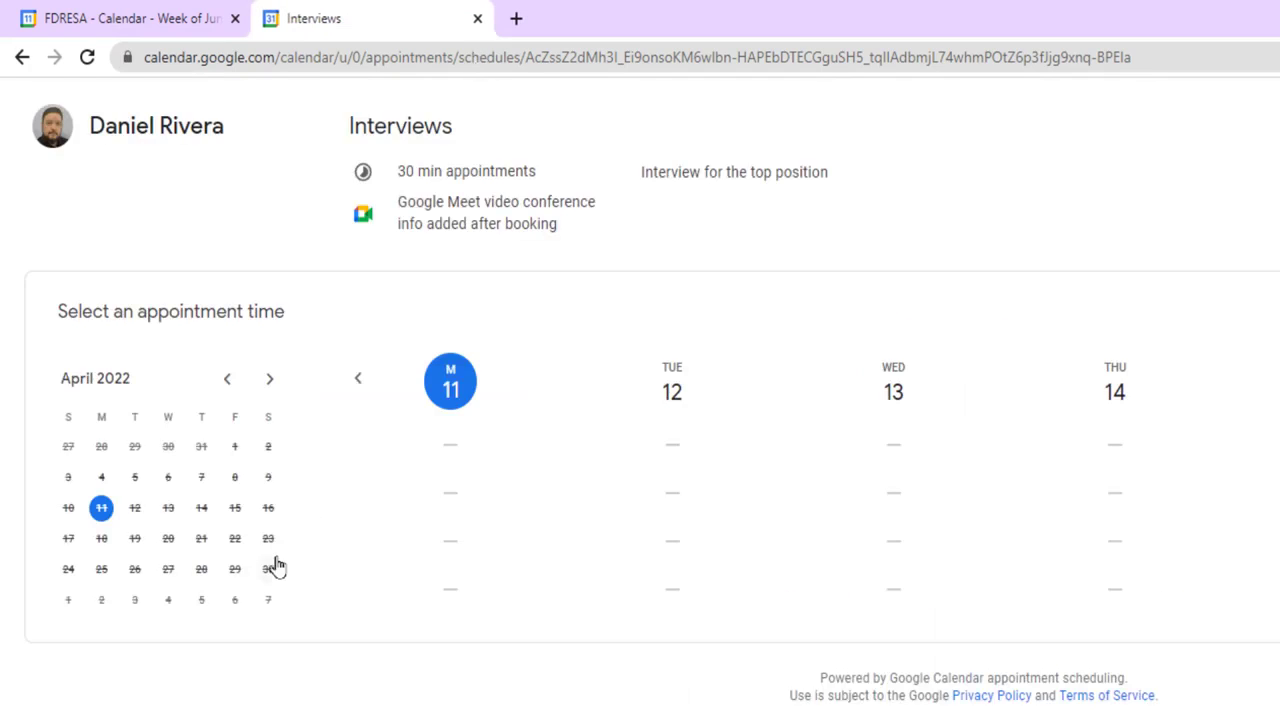
- Choose the 10:30am appointment slot on June 9, 2022 from the booking page
left_click(269, 379)
left_click(269, 379)
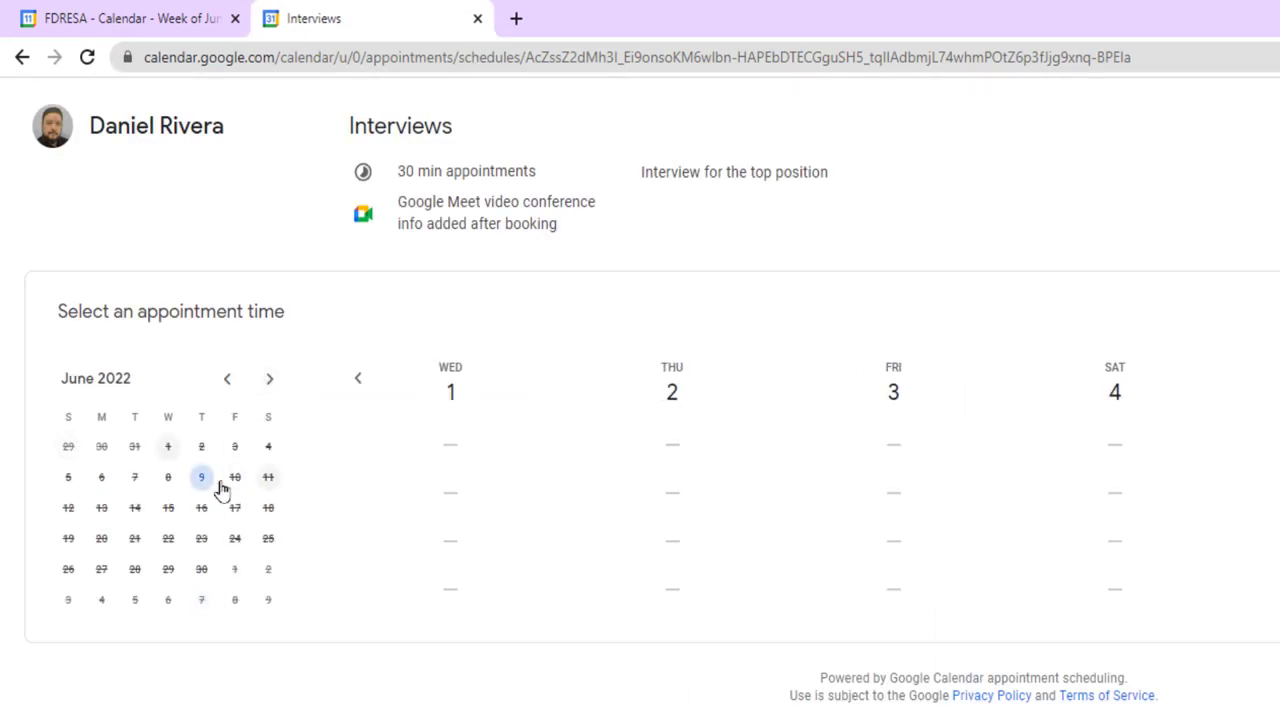
left_click(218, 484)
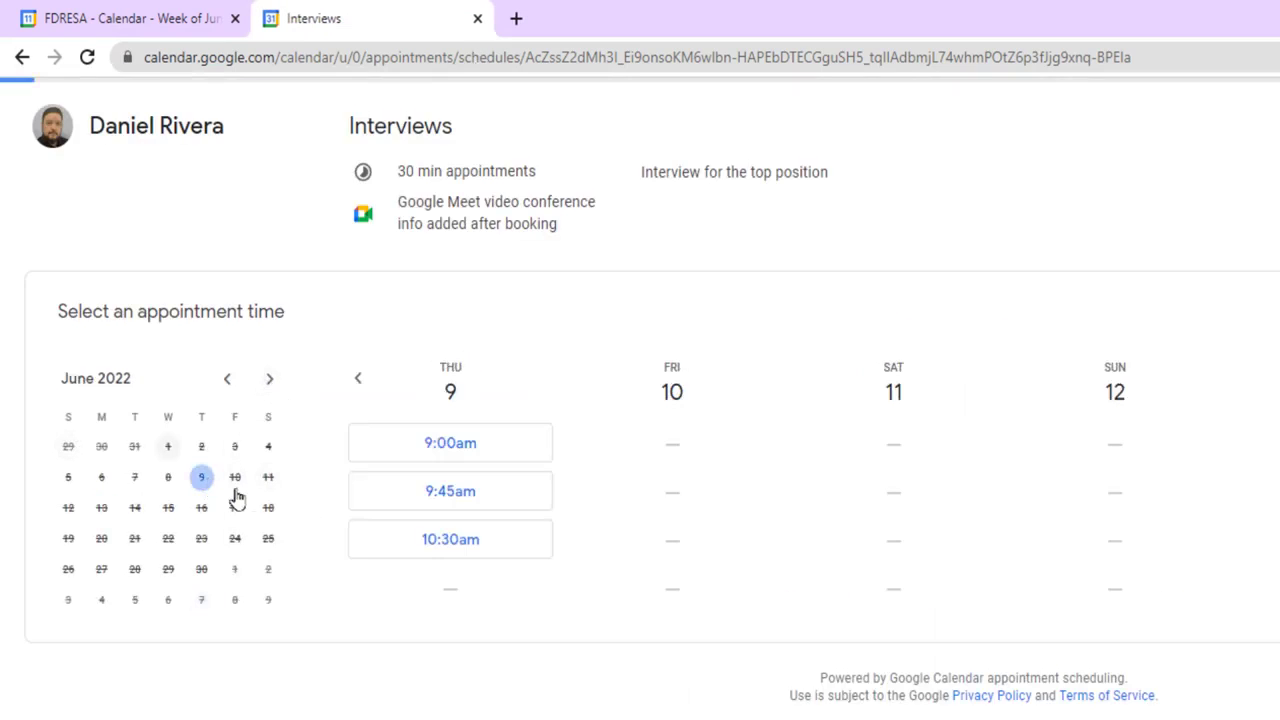
left_click(425, 549)
- Fill in the postal address on the booking form, book the appointment, and dismiss the confirmation
left_click(640, 615)
type("123 anytown street")
key("Return")
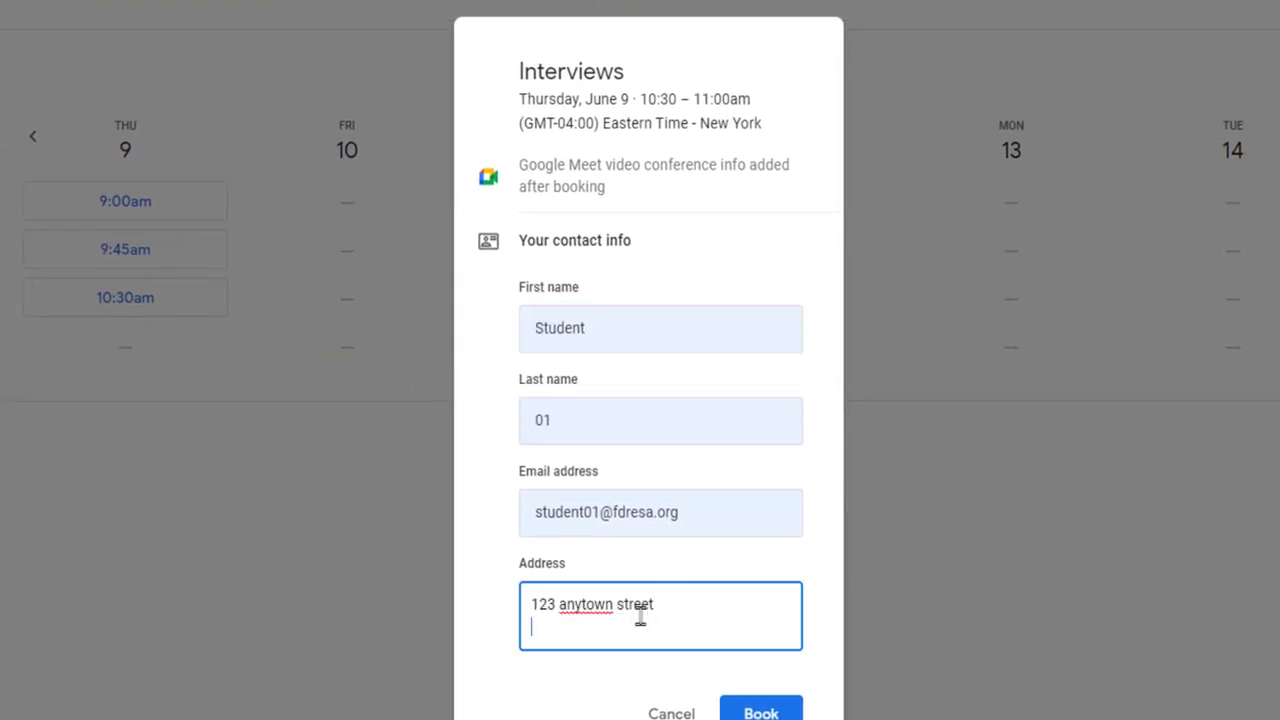
key("BackSpace")
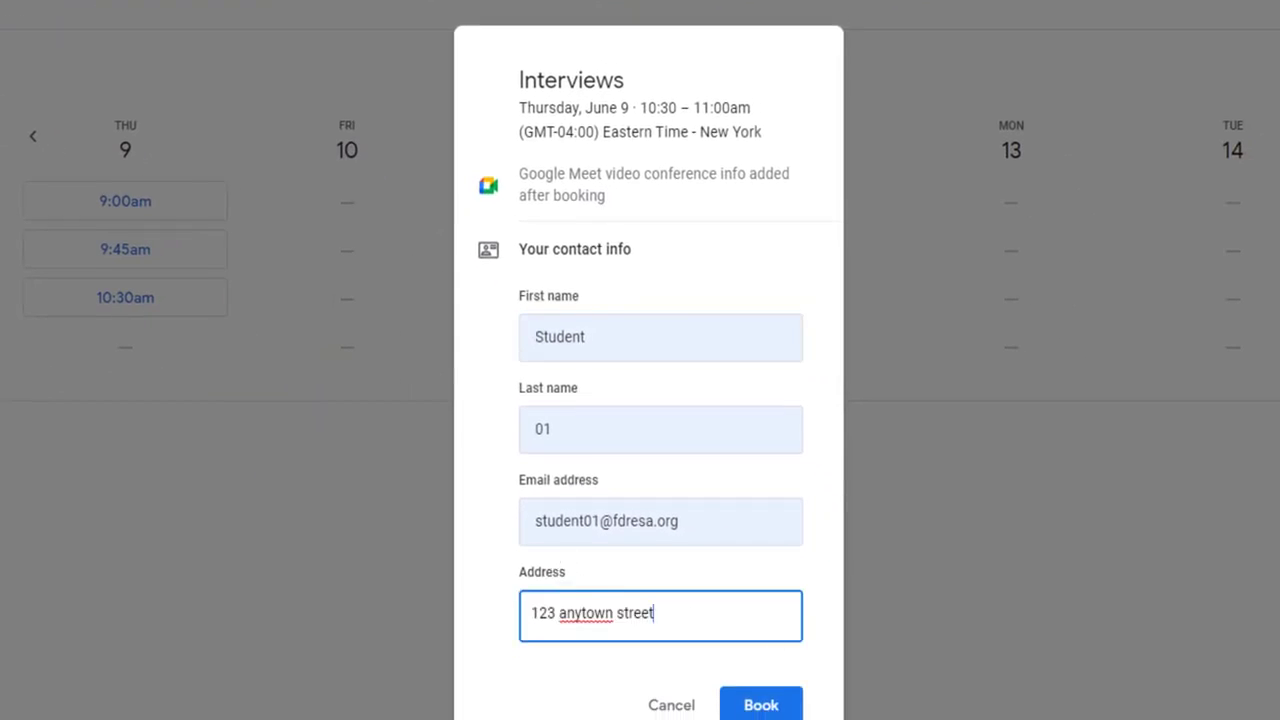
left_click(761, 706)
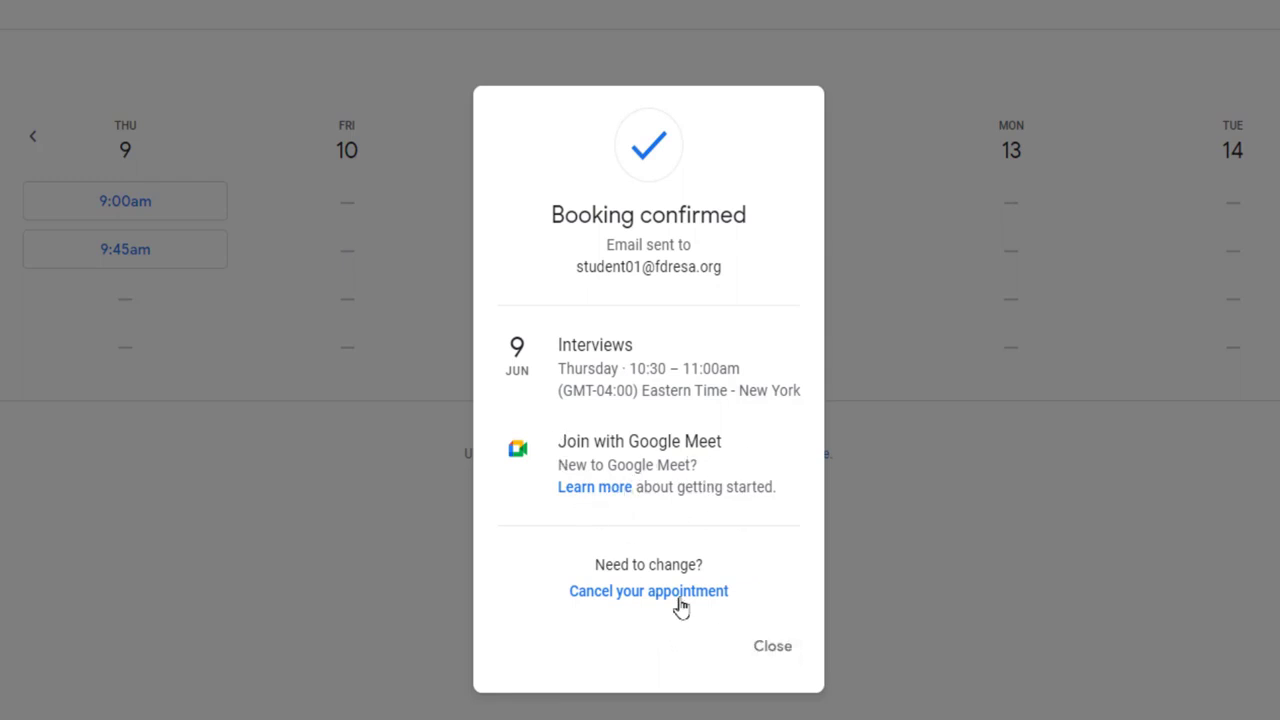
left_click(794, 664)
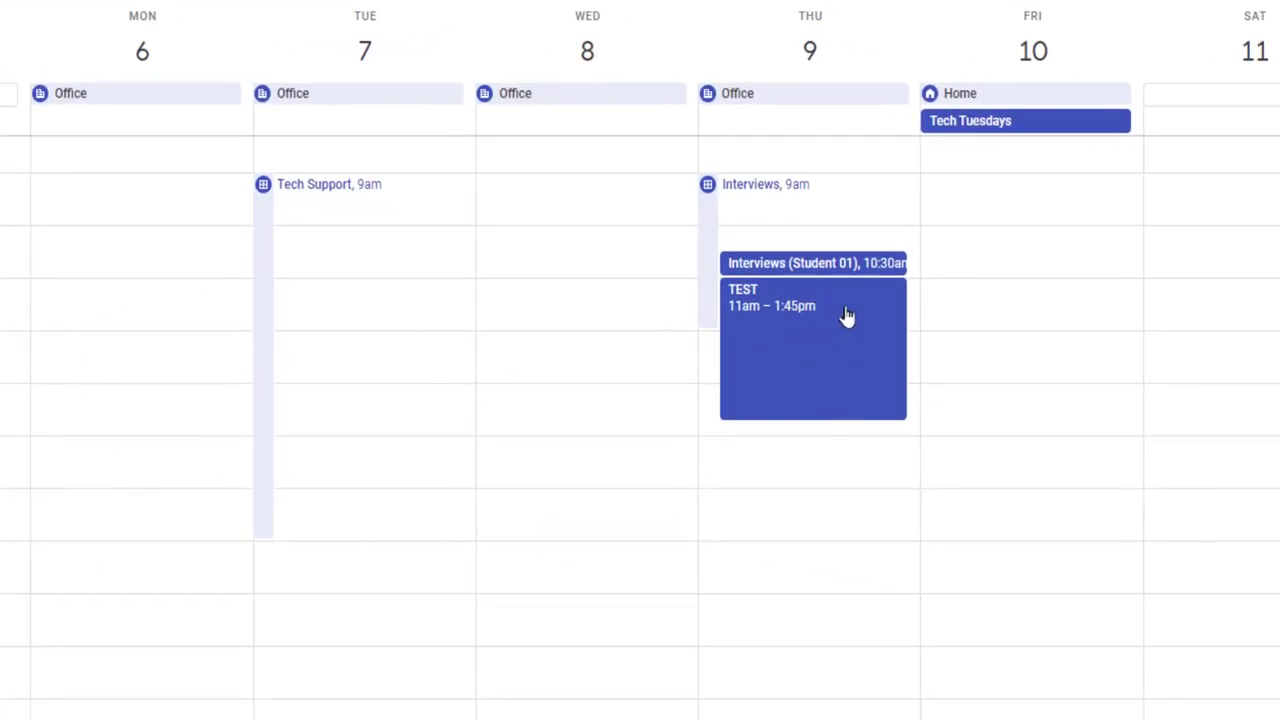
- Move the TEST event back to June 8 at 9:45am and open the booked 10:30am Interviews appointment on June 9
left_click_drag(846, 314, 610, 262)
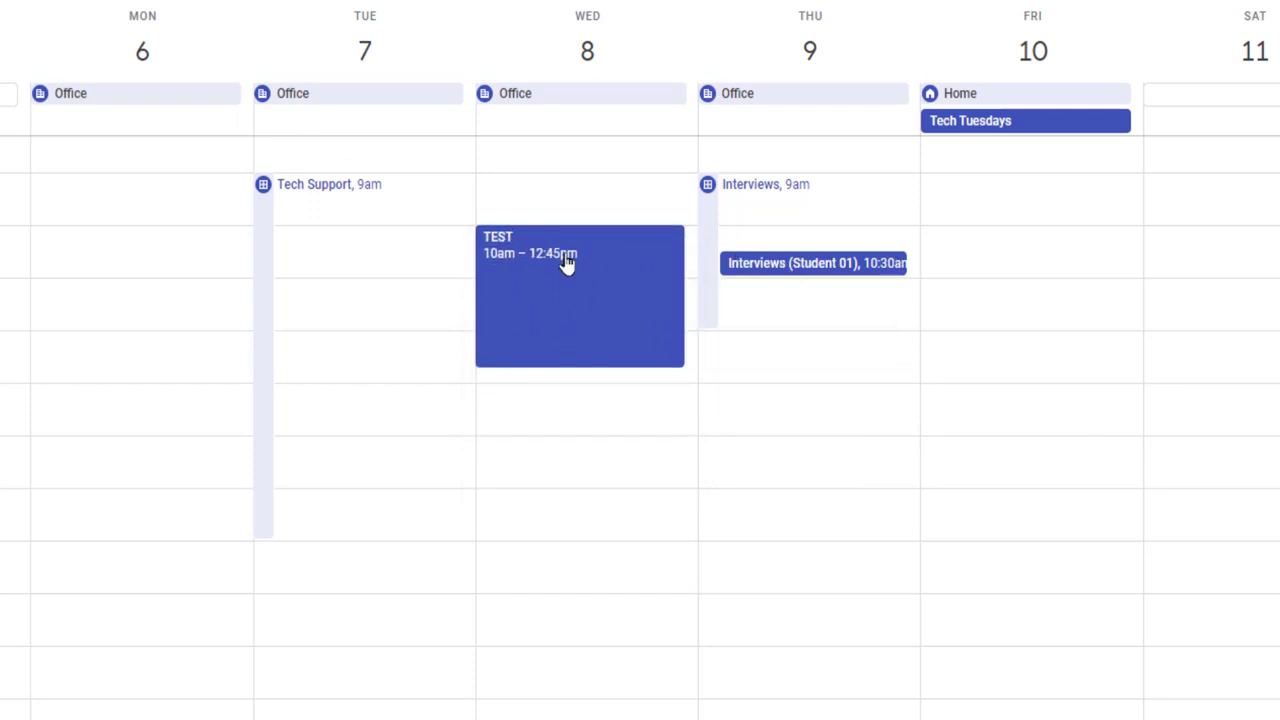
left_click_drag(570, 282, 588, 256)
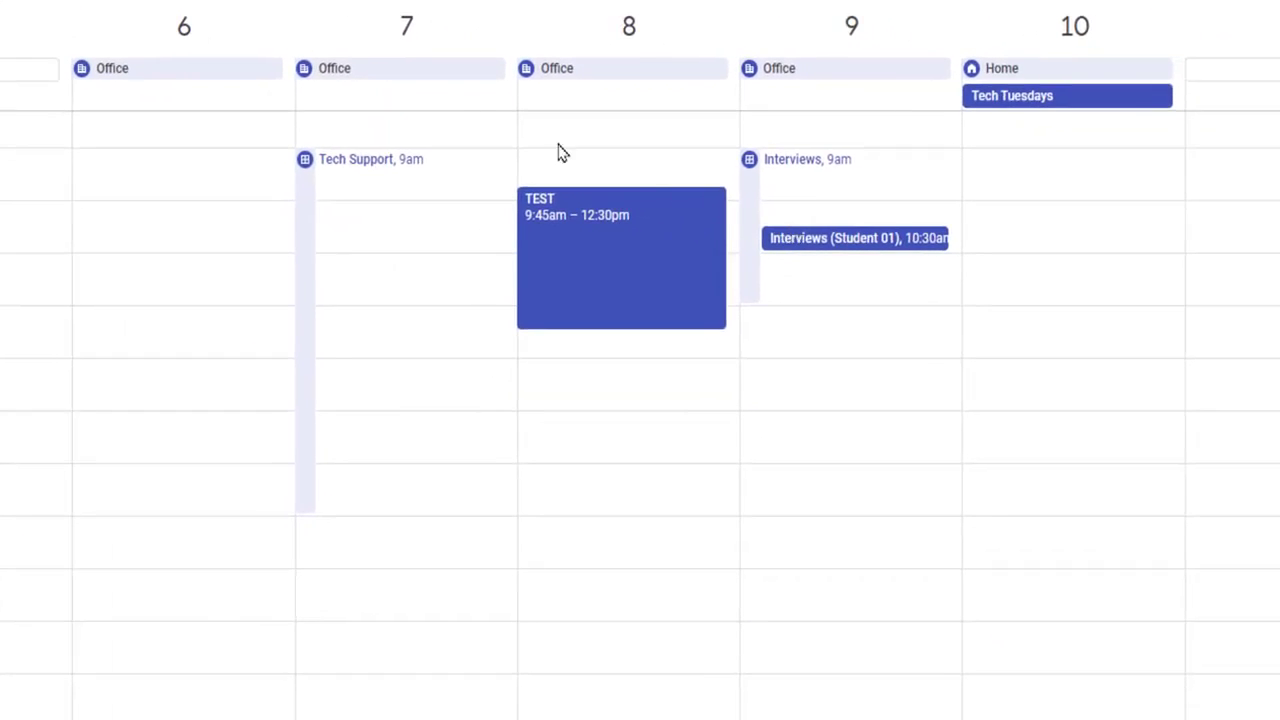
left_click(813, 240)
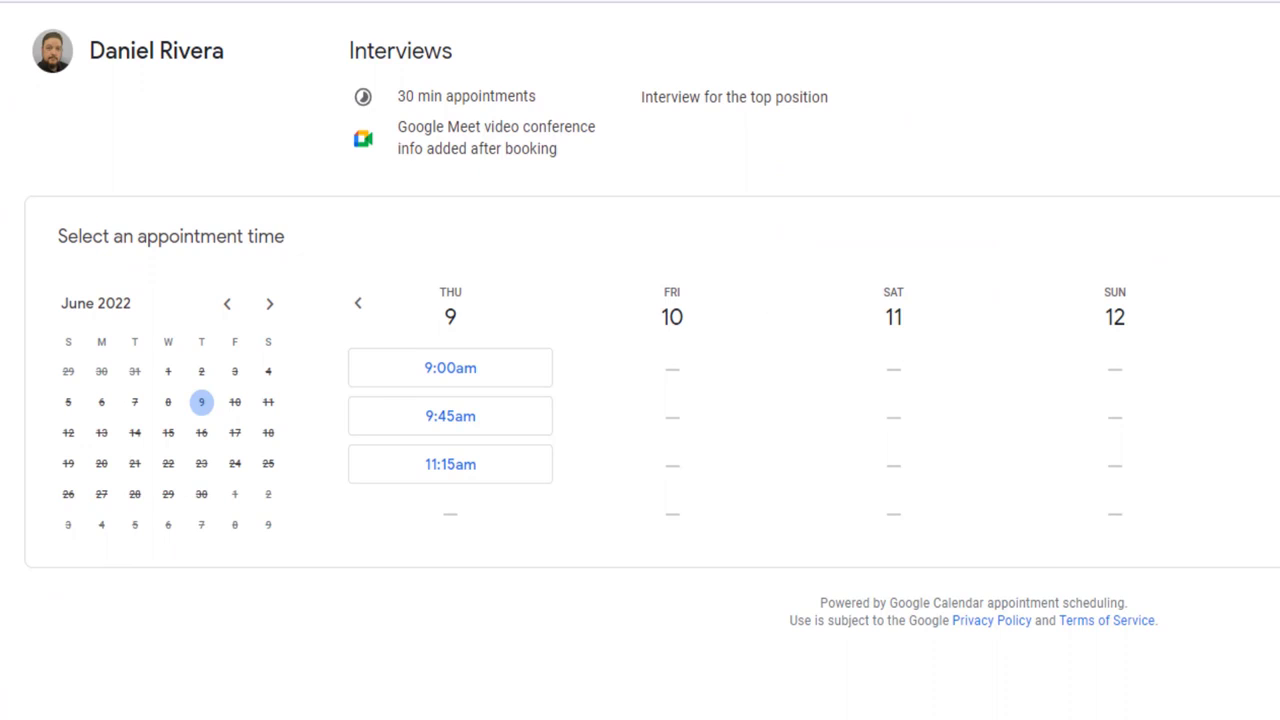
- Copy the Interviews booking page link and open it in an incognito window
right_click(262, 1)
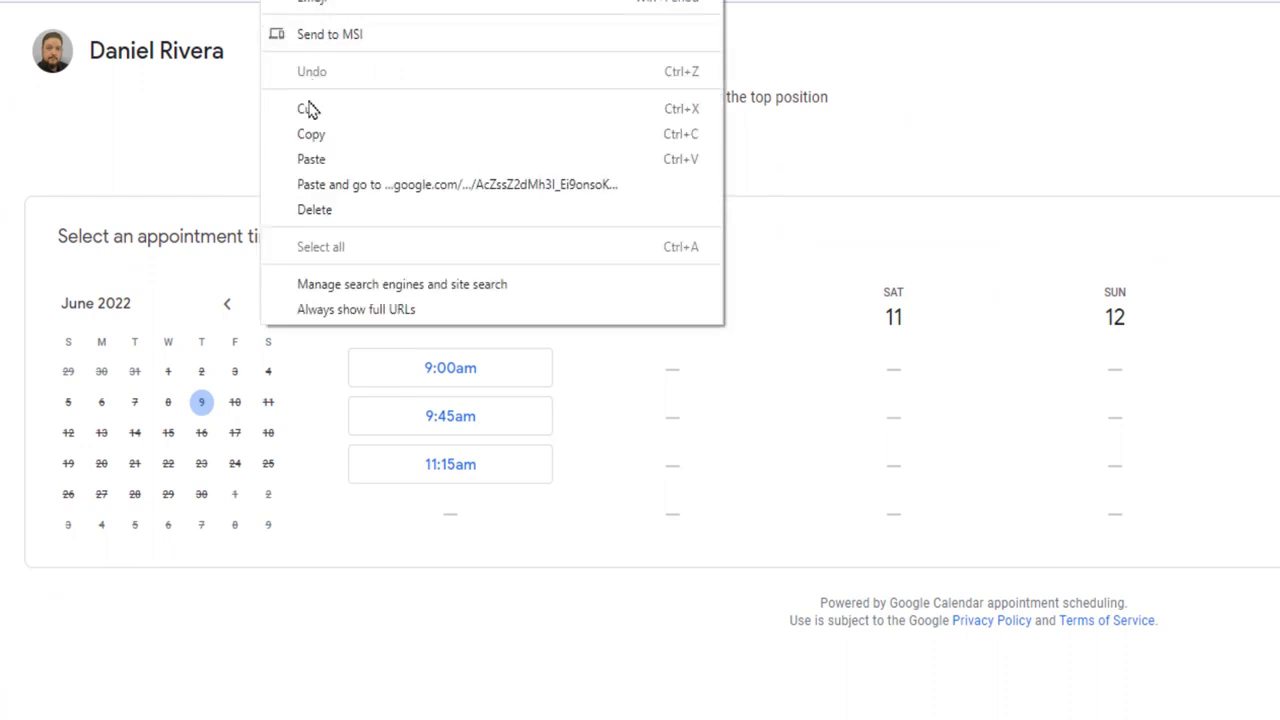
left_click(310, 138)
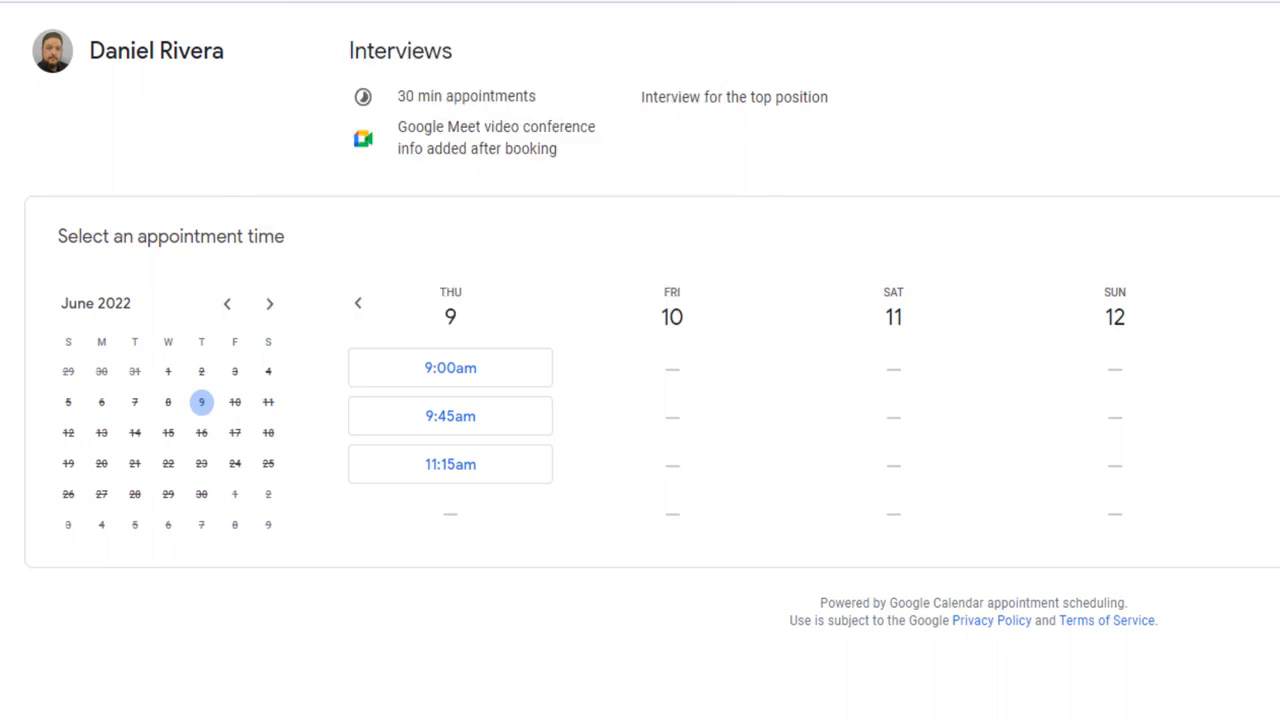
key("ctrl+shift+n")
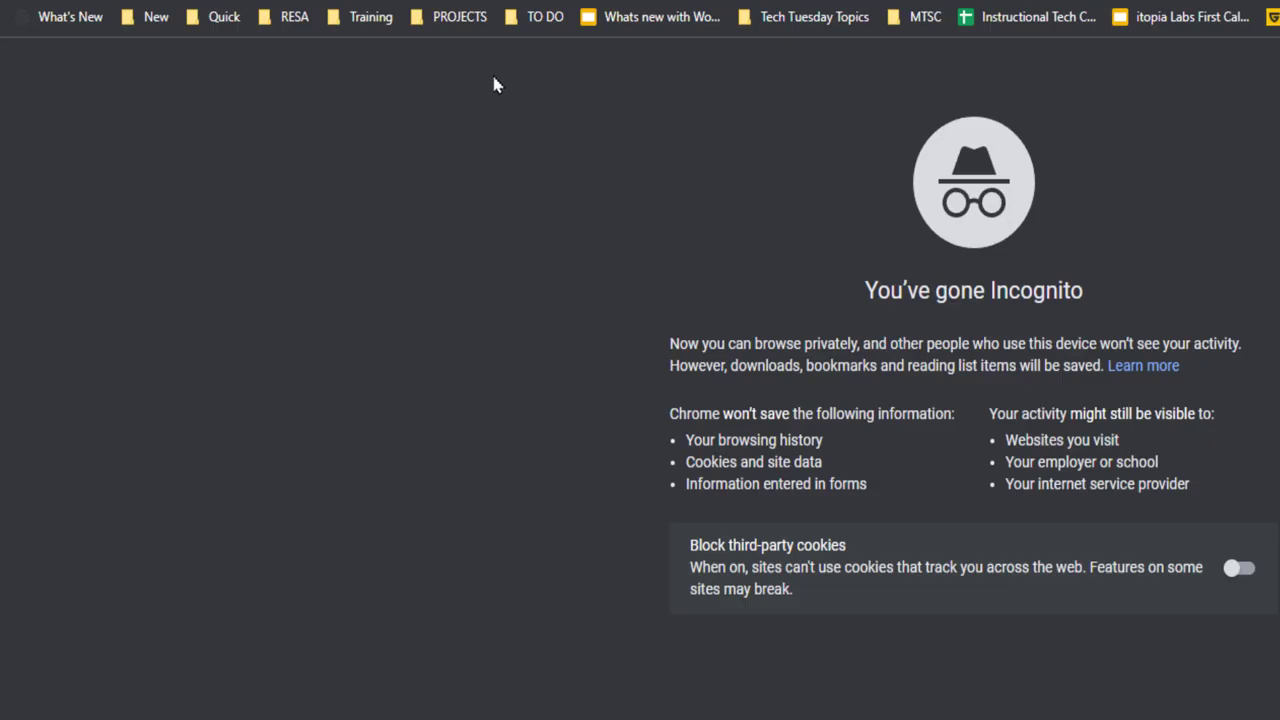
key("ctrl+v")
key("Return")
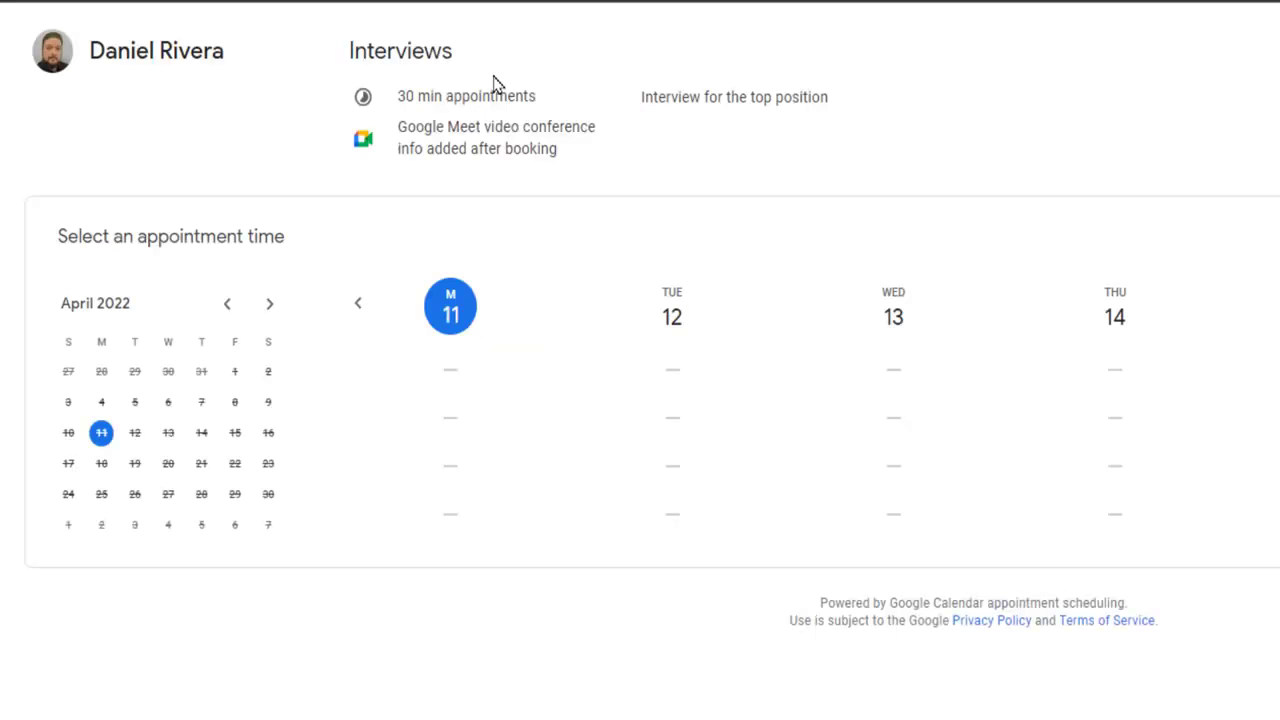
- Display the appointment times offered on June 9, 2022 in the incognito booking page
left_click(269, 303)
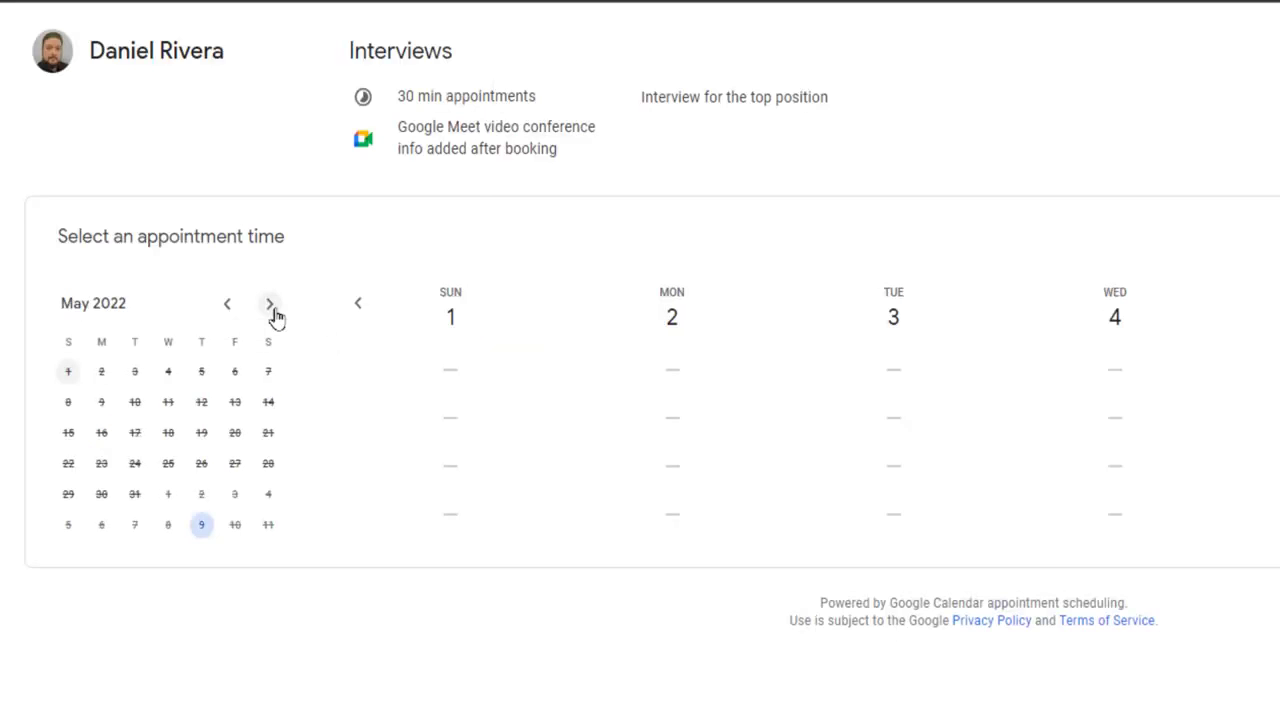
left_click(269, 303)
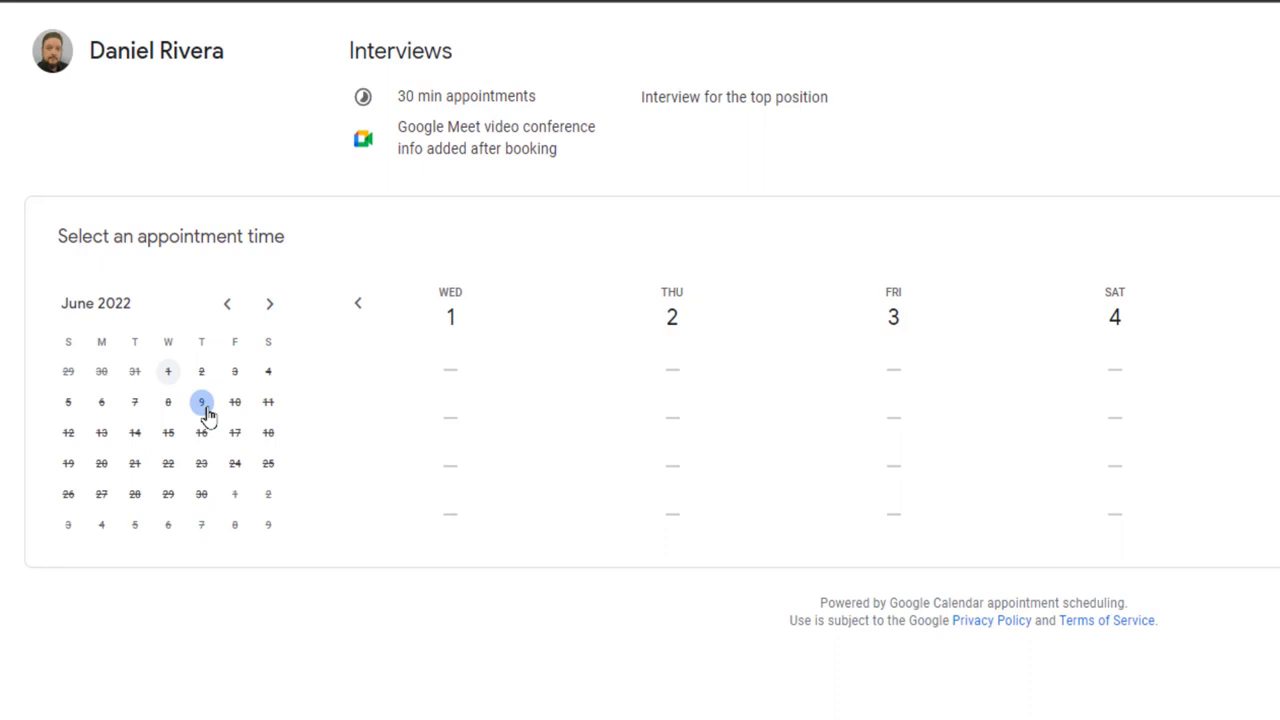
left_click(207, 412)
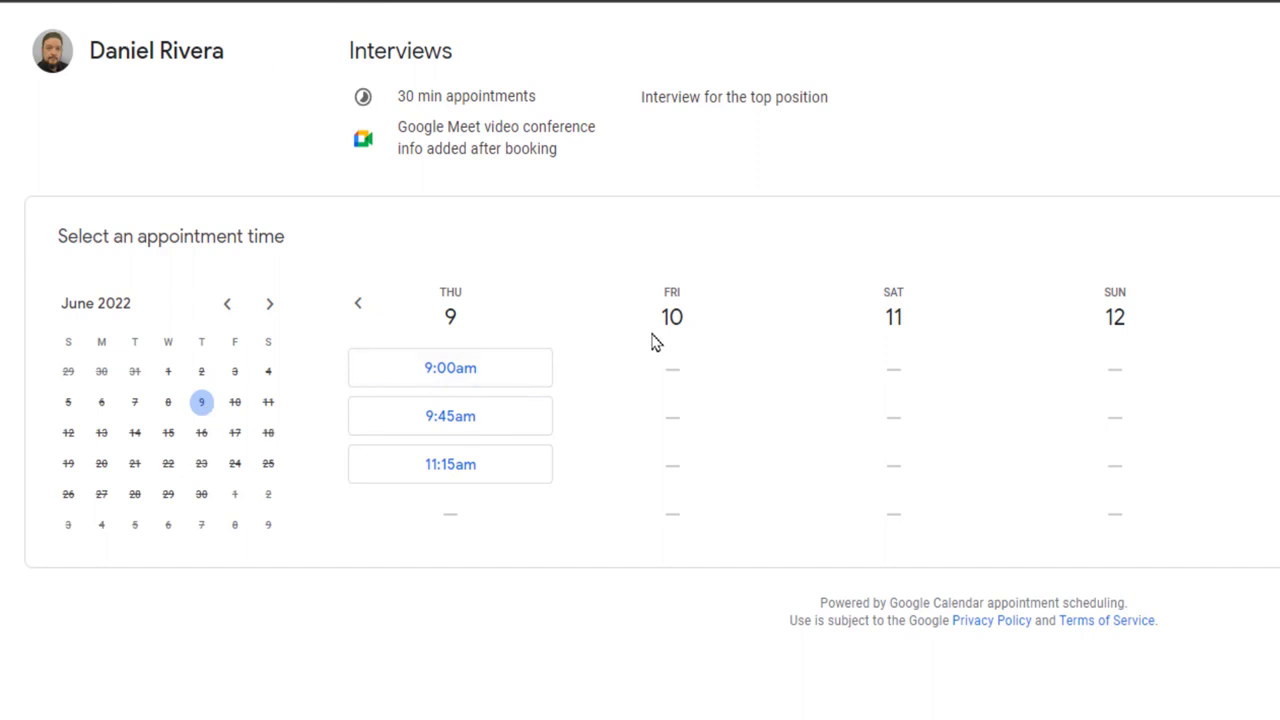
- Book the 9:00am Interviews appointment on June 9, filling in the invitee's first name, last name, email address and postal address
left_click(487, 375)
left_click(986, 505)
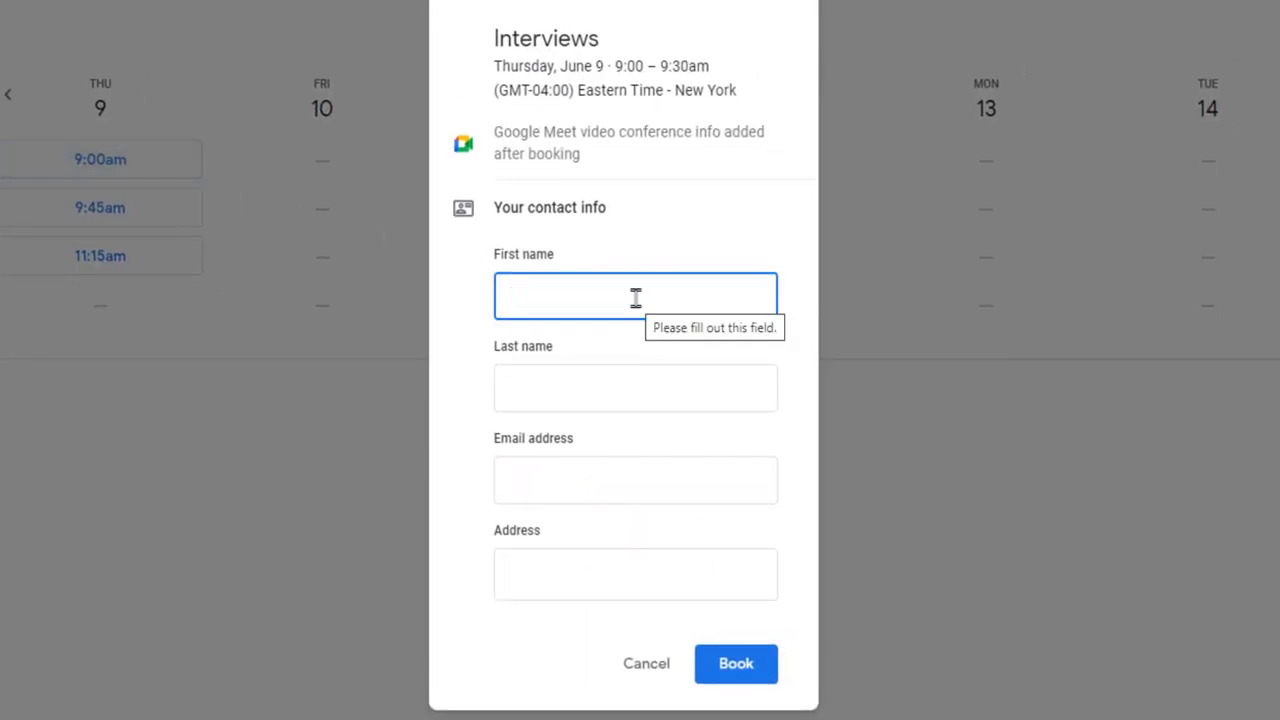
type("John")
key("Tab")
type("Doe")
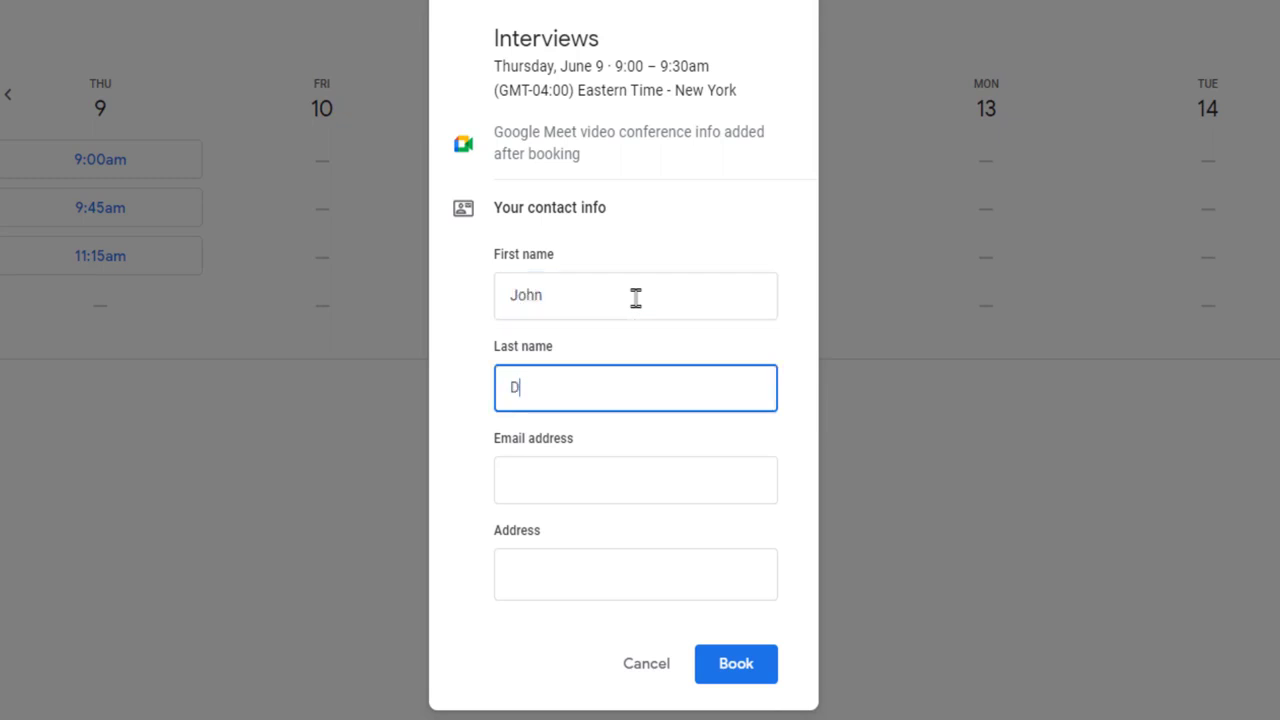
key("Tab")
type("jdoe@example.com")
key("Tab")
type("123 anytown")
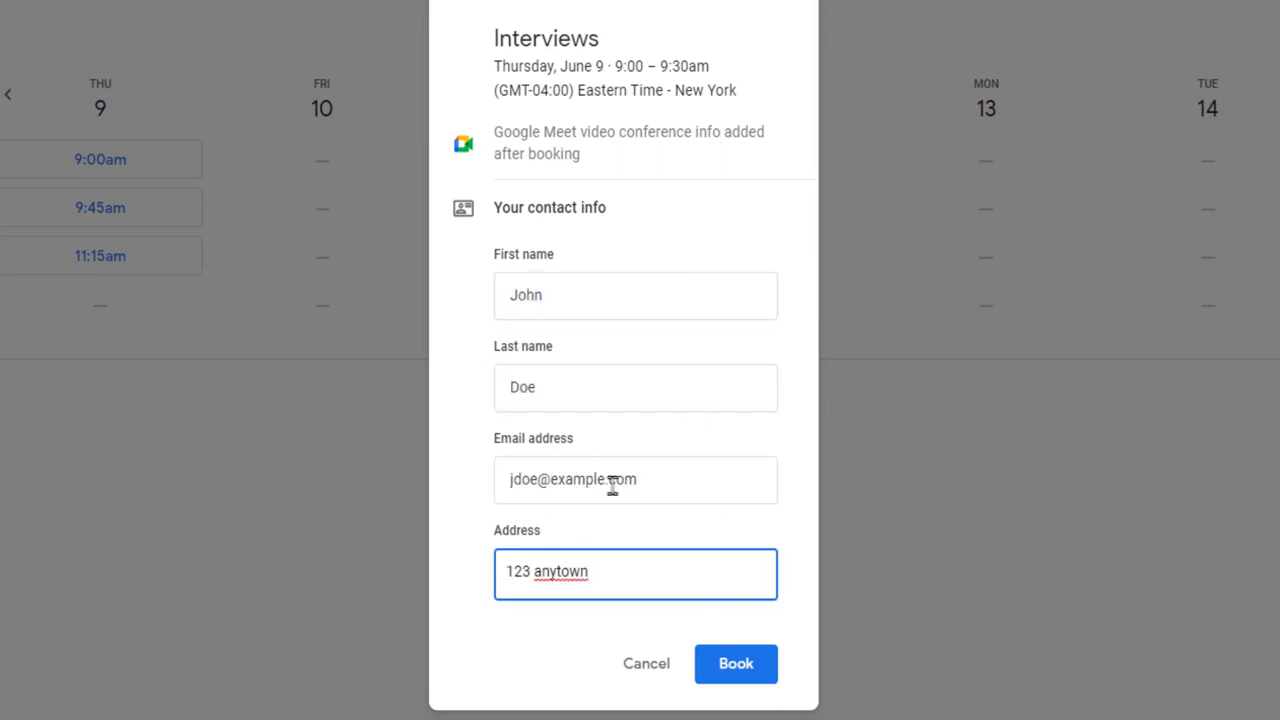
left_click(764, 684)
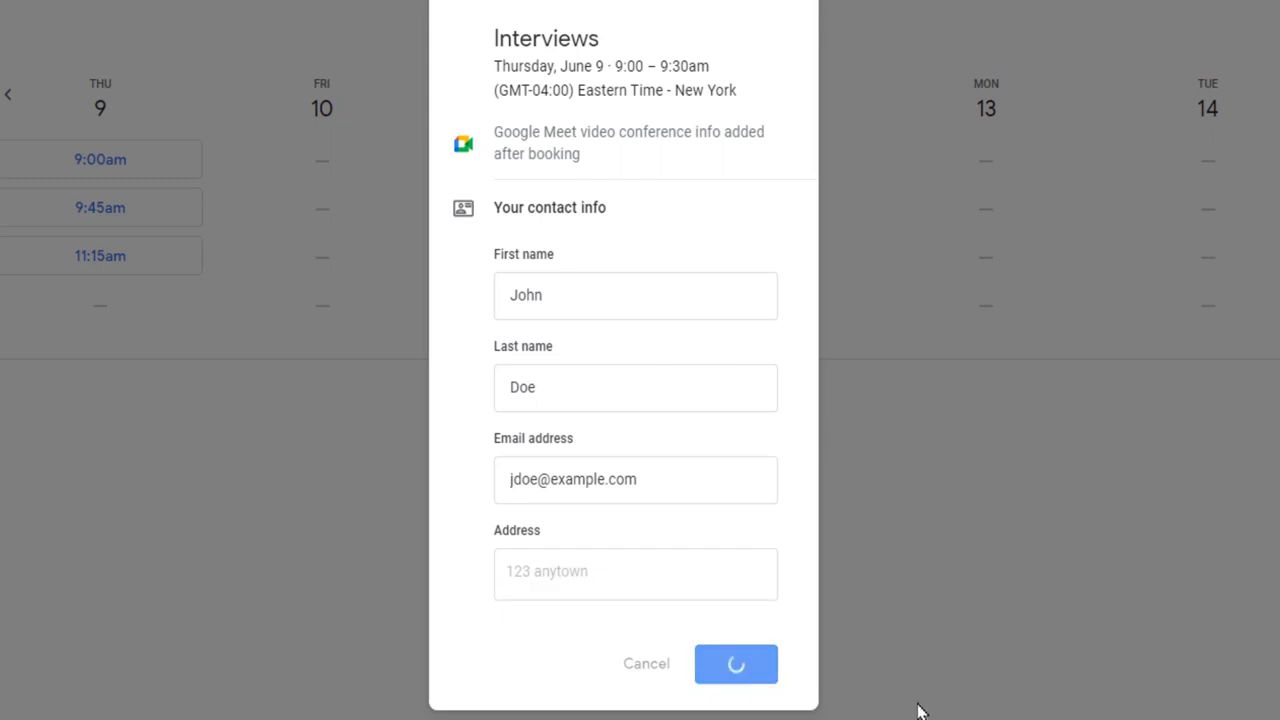
- Highlight the invitee's email address in the booking confirmation and dismiss the confirmation
left_click_drag(560, 226, 760, 257)
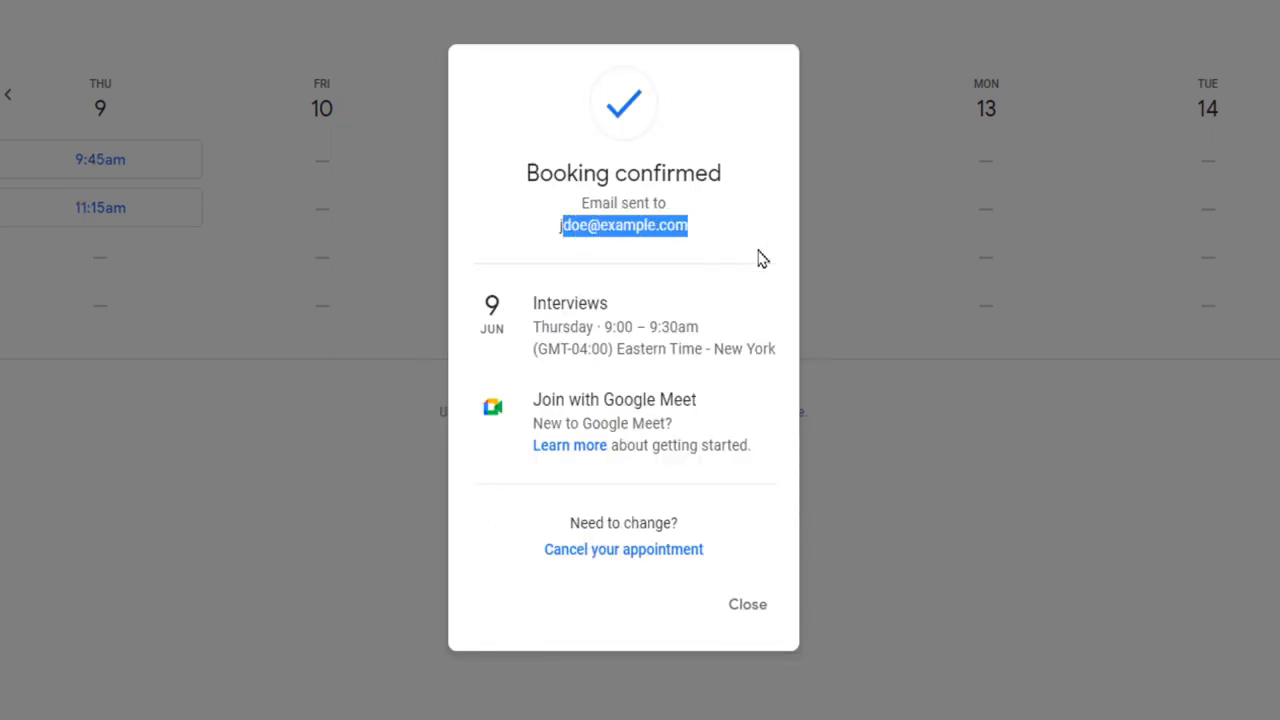
left_click(597, 224)
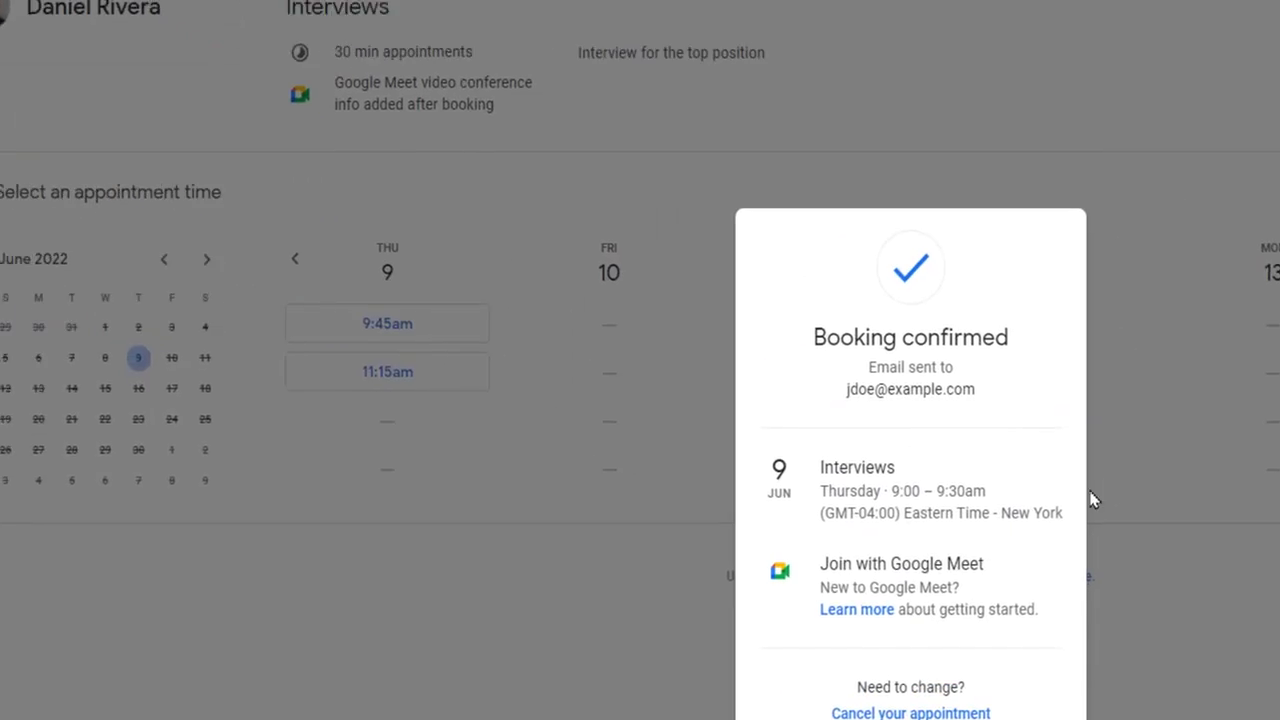
left_click(1092, 500)
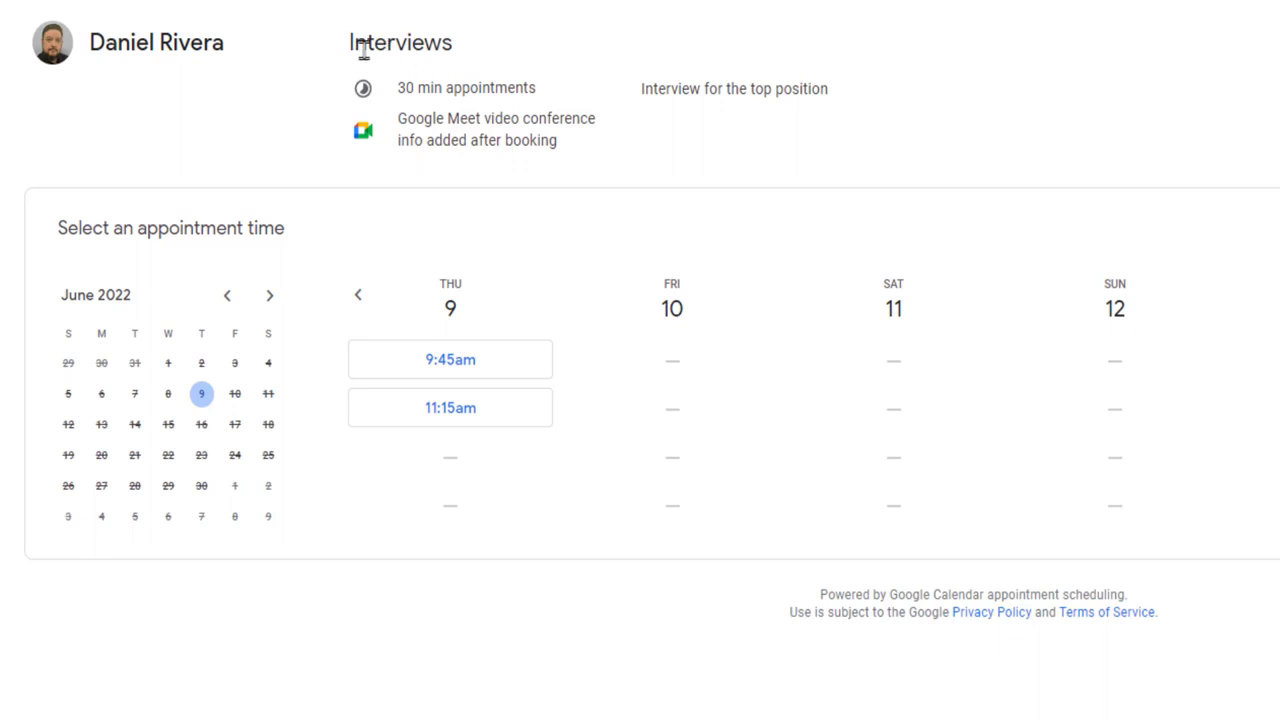
left_click_drag(349, 44, 457, 42)
left_click(484, 50)
double_click(416, 42)
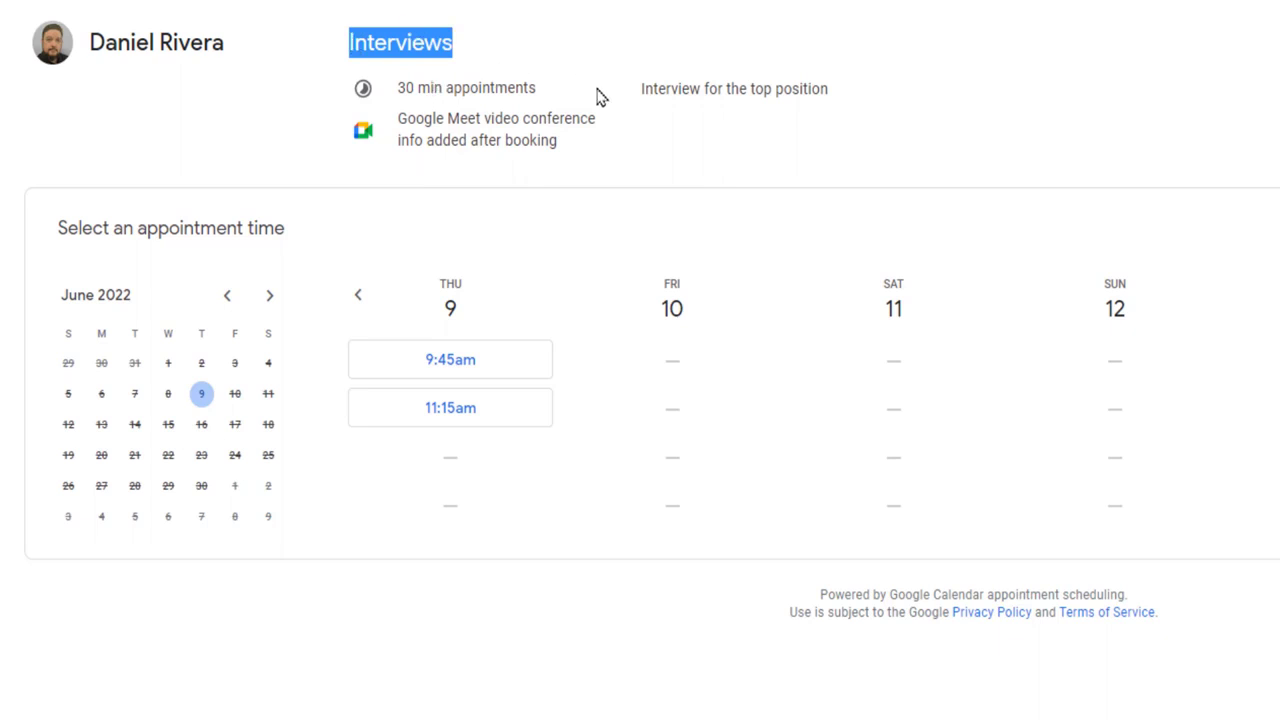
left_click(440, 42)
left_click_drag(478, 50, 294, 51)
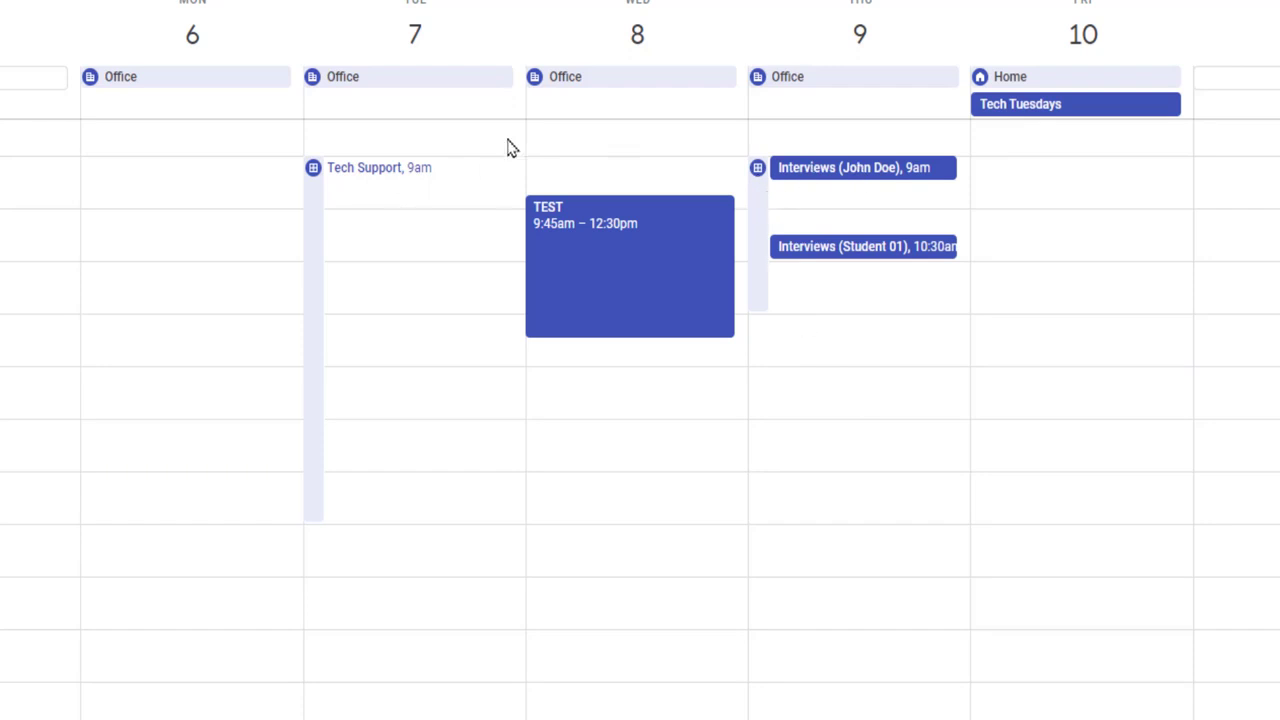
- Open the June 9 Interviews appointment schedule in the calendar for editing
left_click(770, 220)
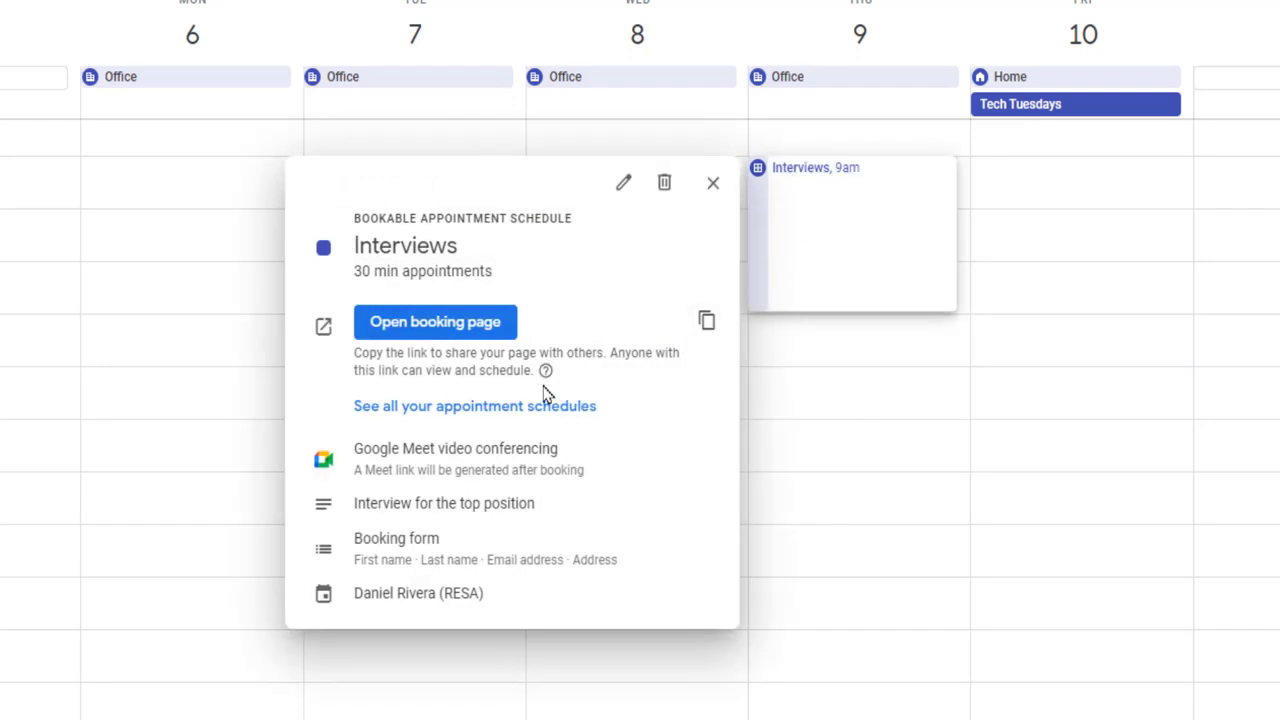
left_click(623, 186)
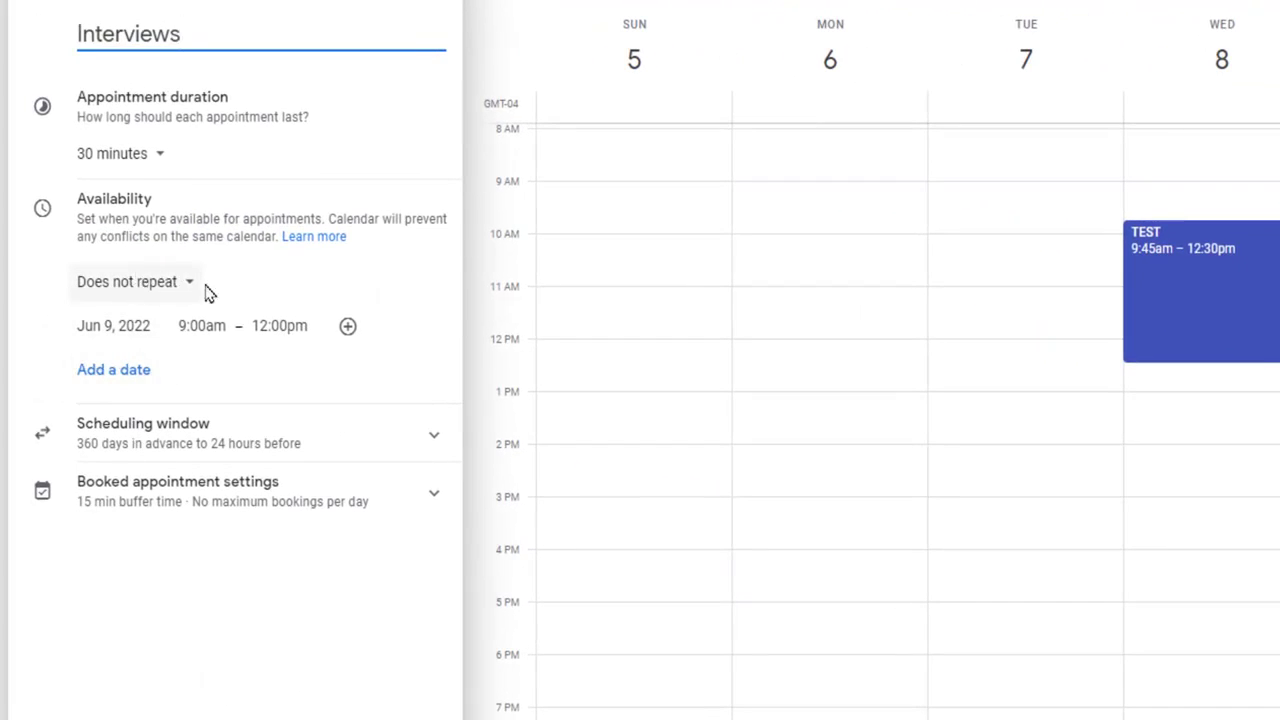
left_click(102, 372)
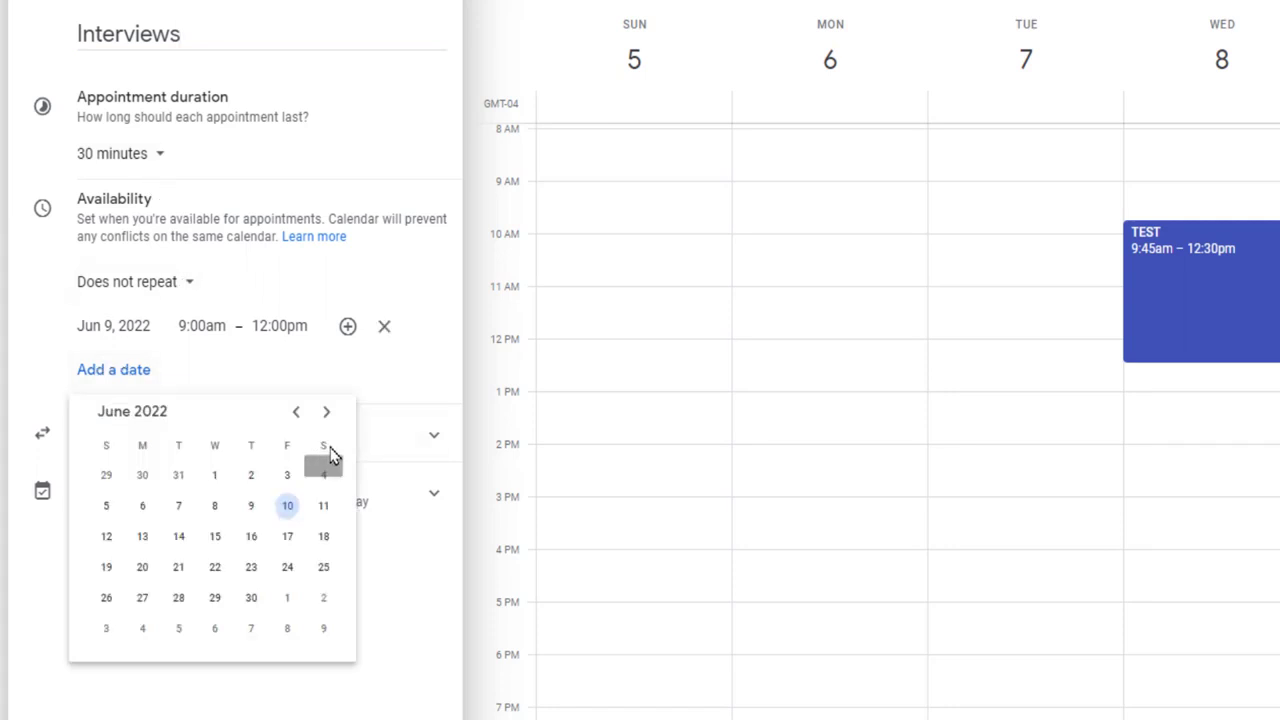
left_click(287, 505)
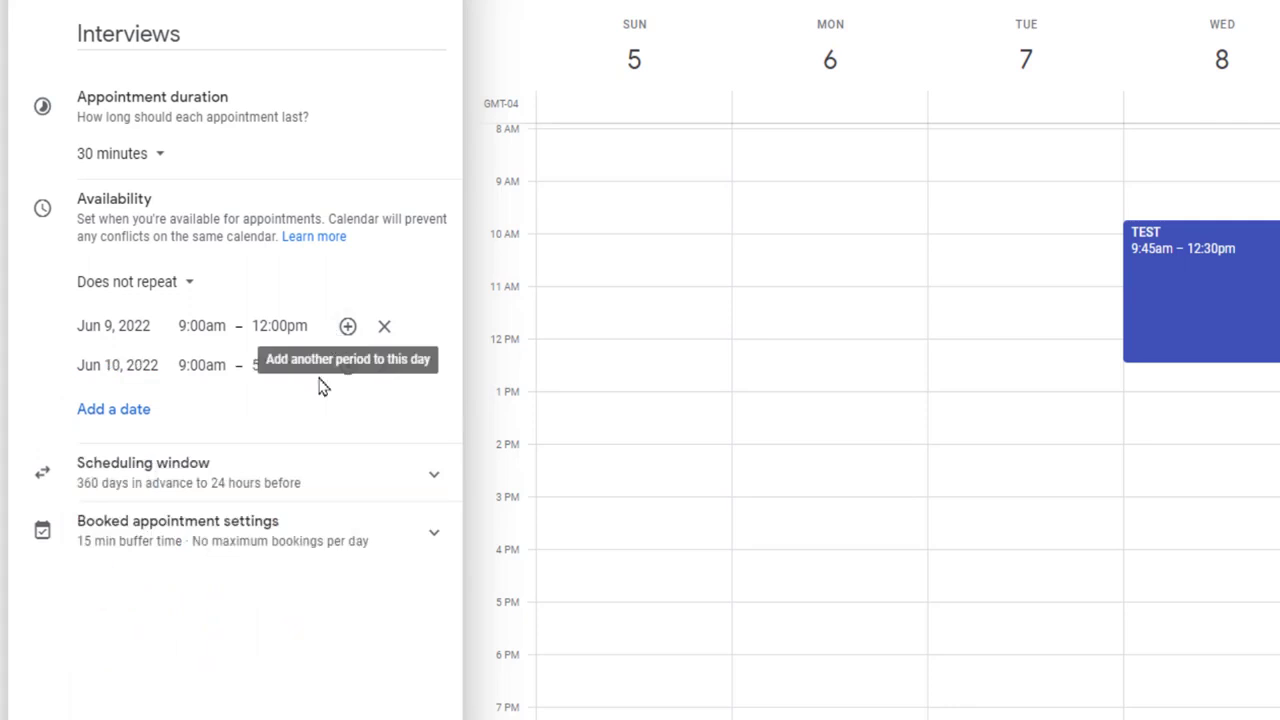
left_click(384, 366)
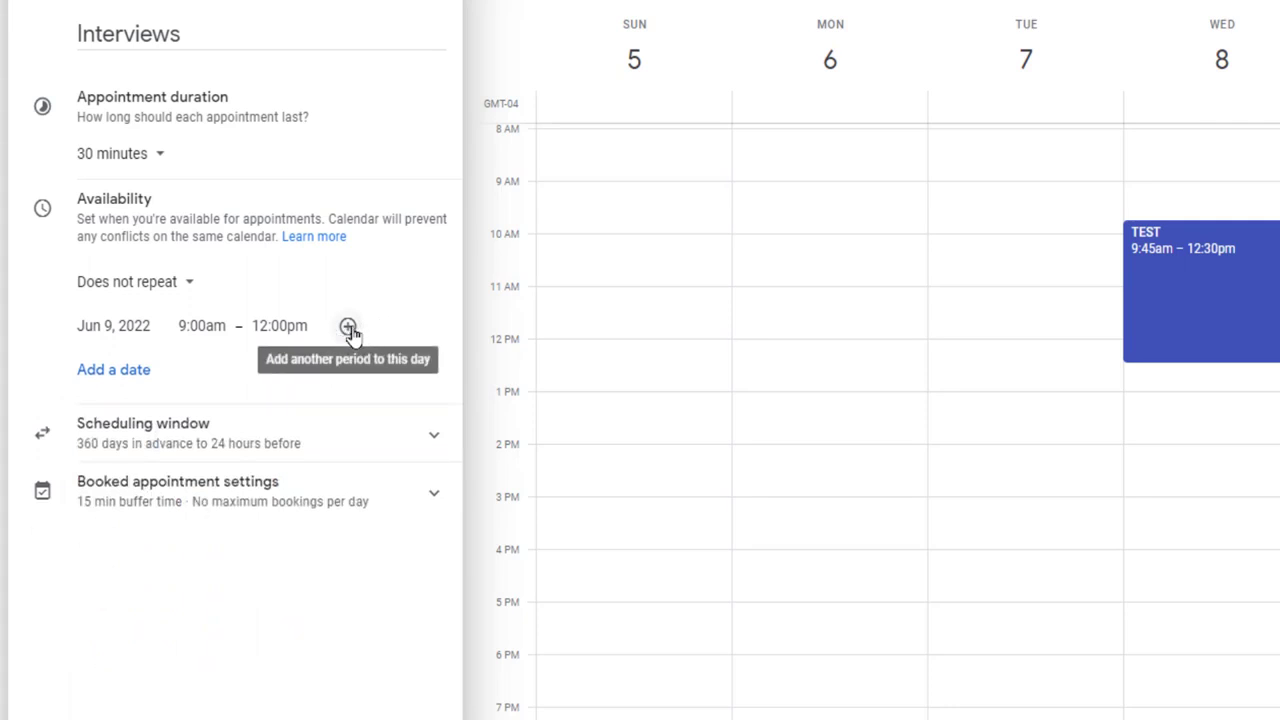
- Add a second availability period on June 9, 2022 from 2:00pm to 4:00pm to the Interviews schedule
left_click(348, 328)
left_click(196, 364)
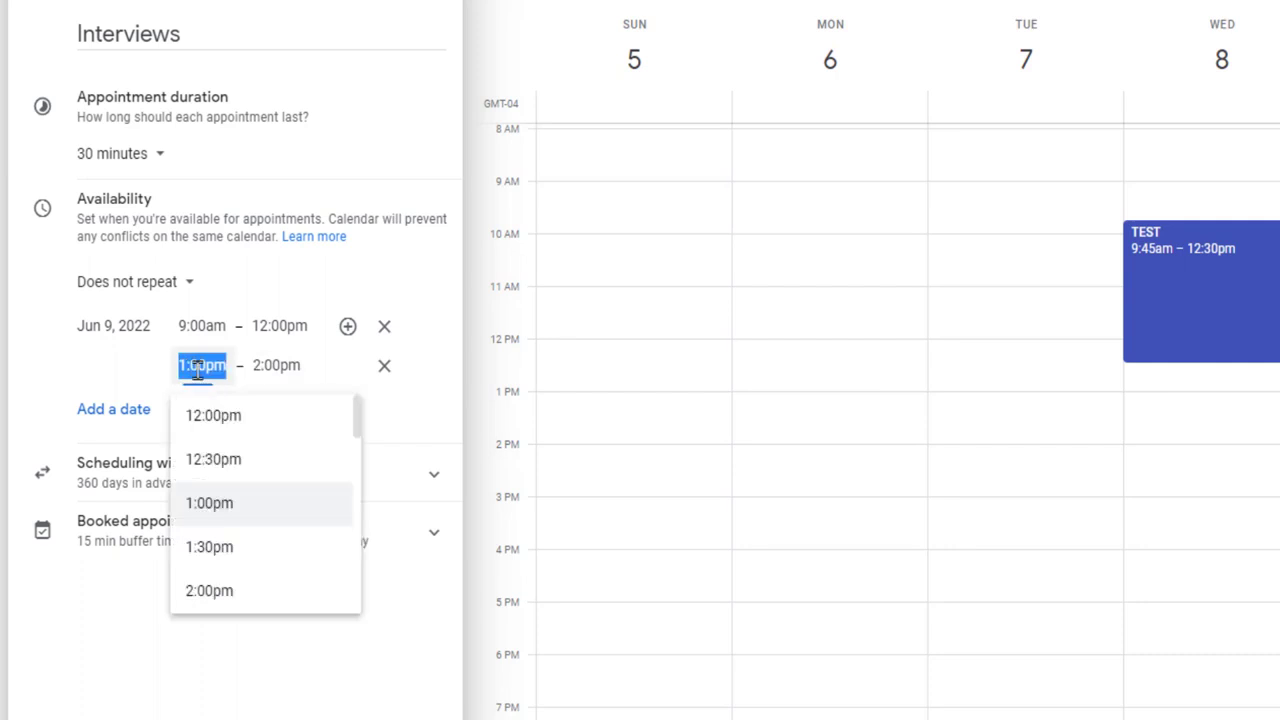
left_click(246, 597)
left_click(277, 366)
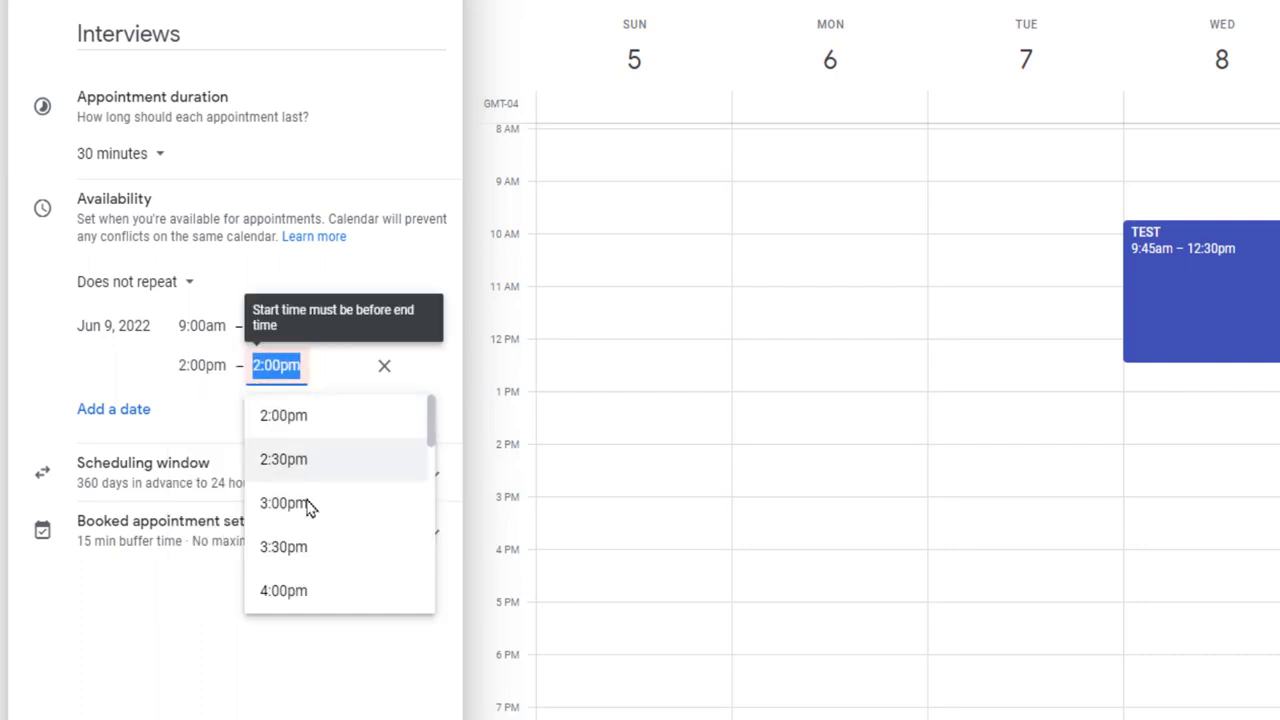
left_click(309, 591)
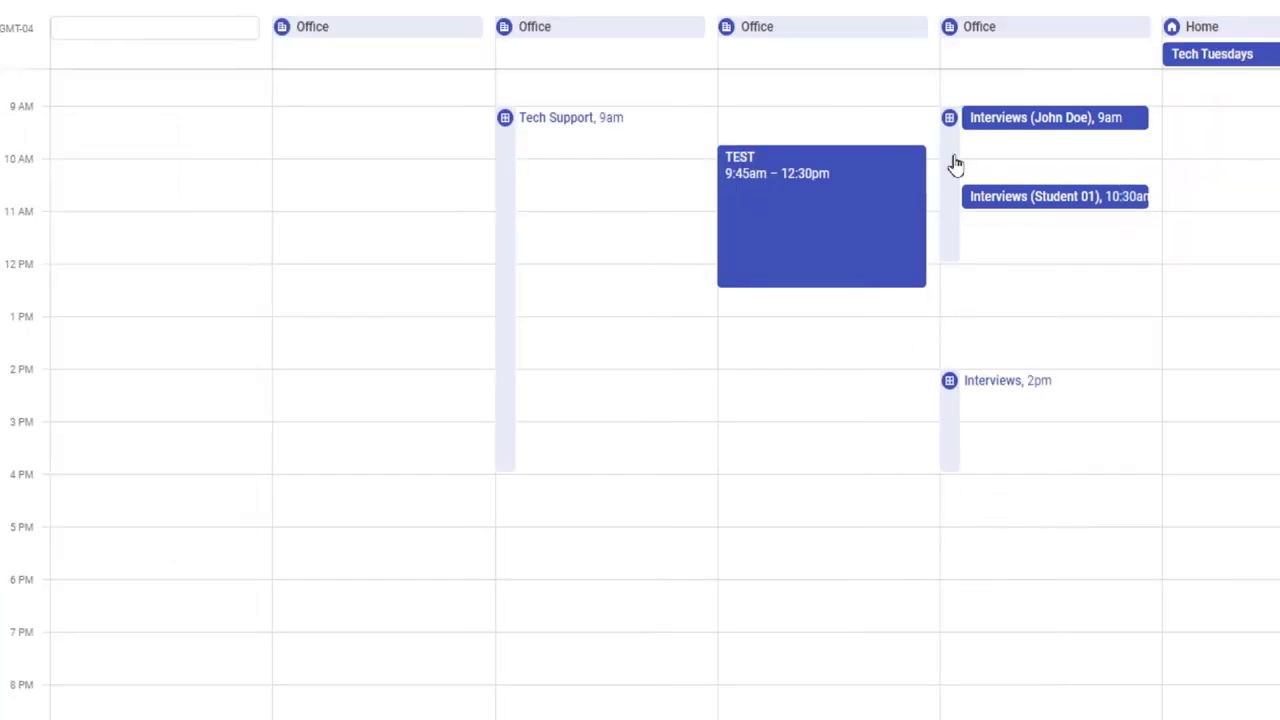
- View both Interviews blocks on June 9 in the calendar and display that day's times on the booking page
left_click(978, 196)
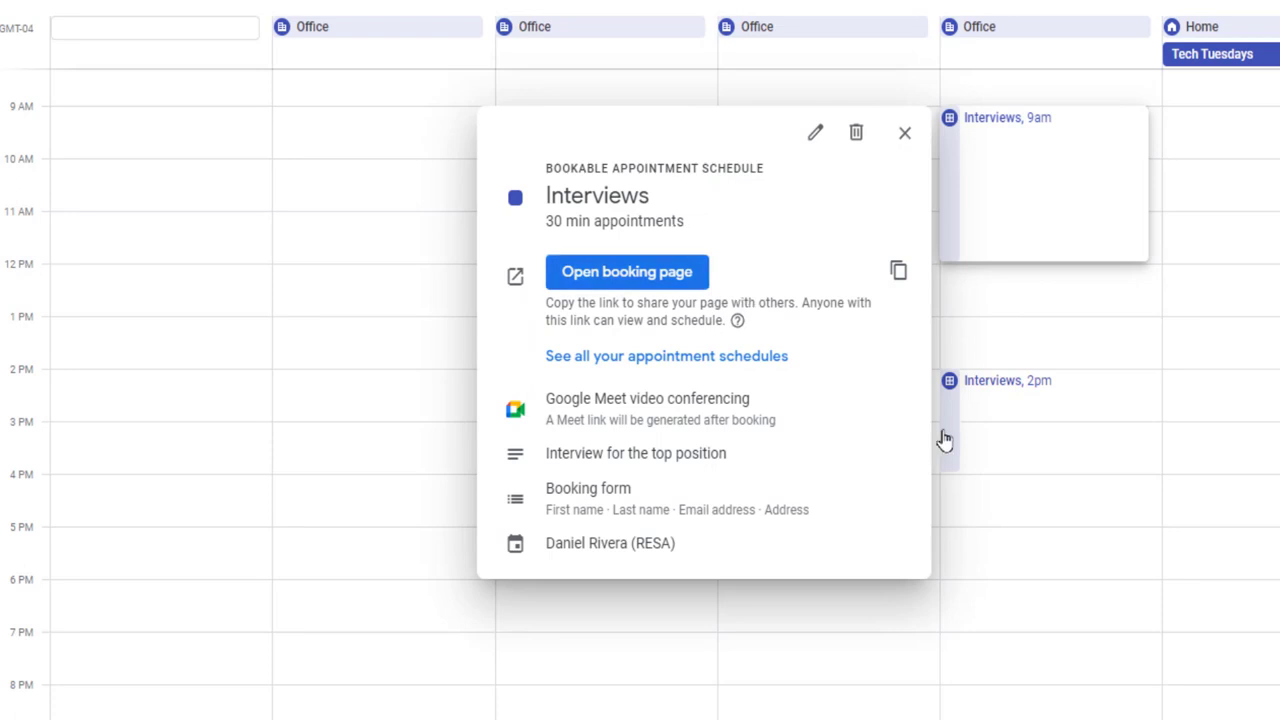
left_click(956, 396)
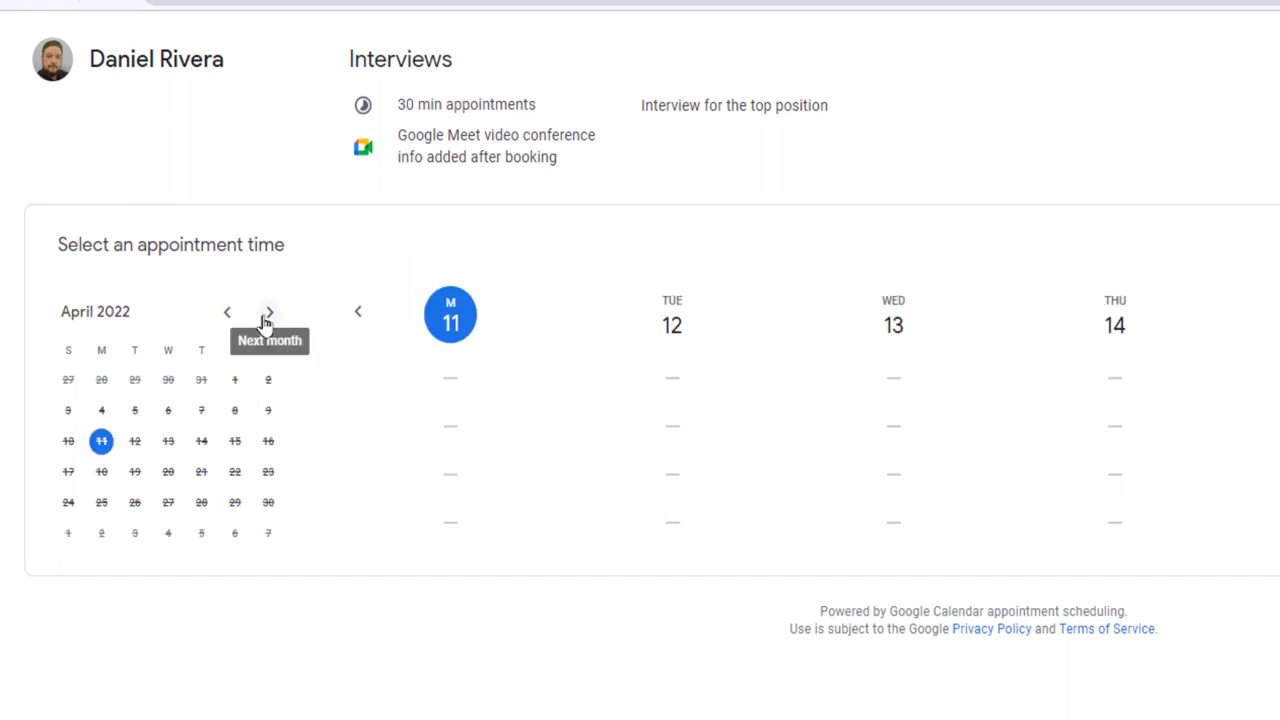
left_click(260, 307)
left_click(260, 307)
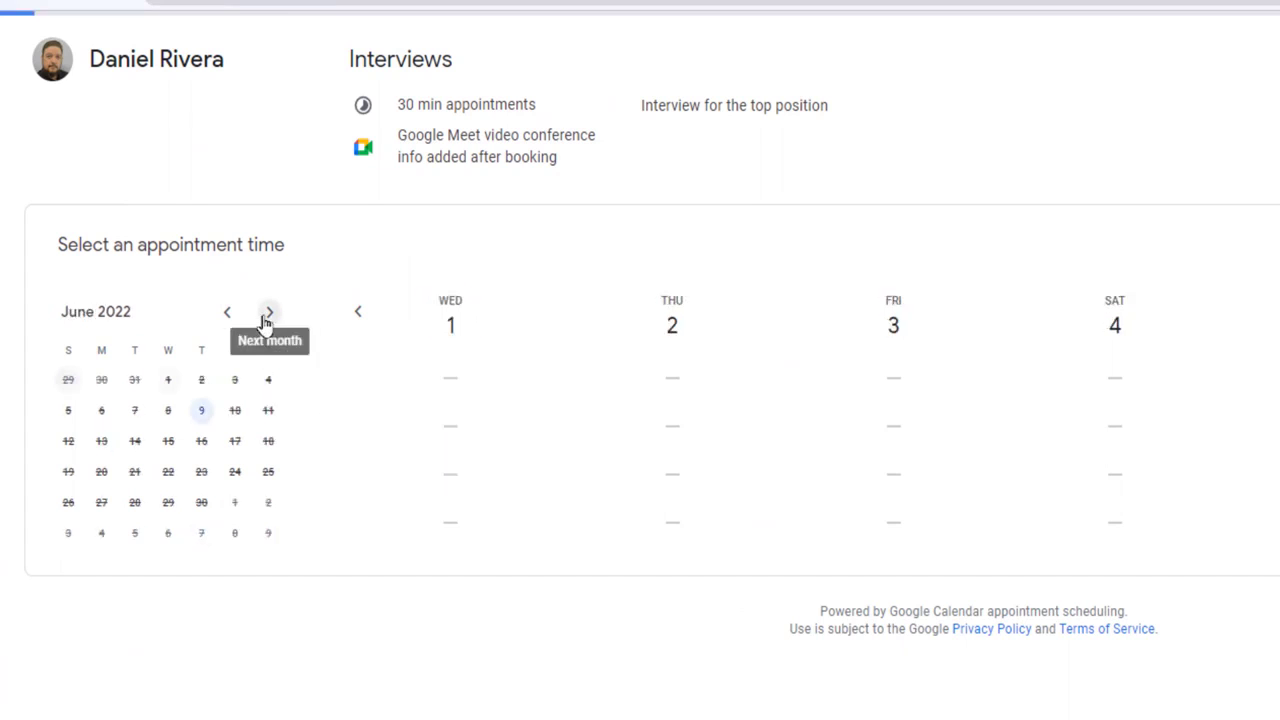
left_click(203, 411)
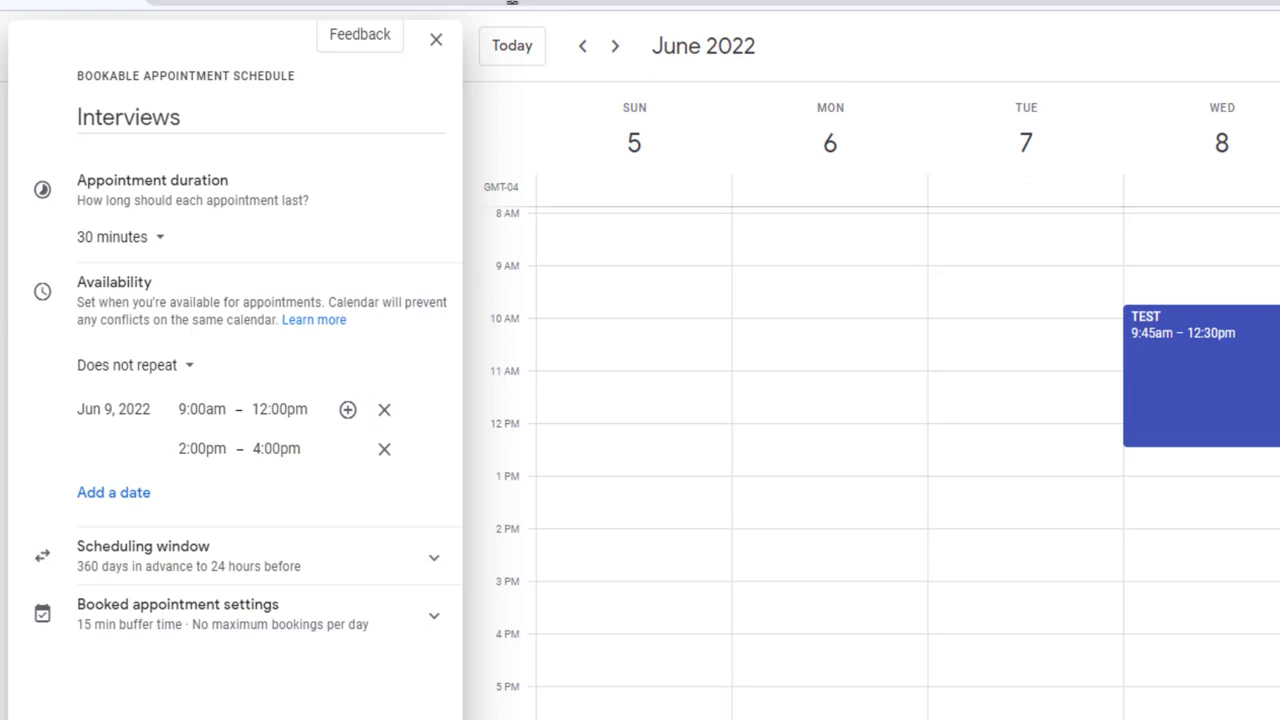
- Close the schedule editor, then view the Appointment schedules section of the calendar settings and return to the calendar
left_click(436, 39)
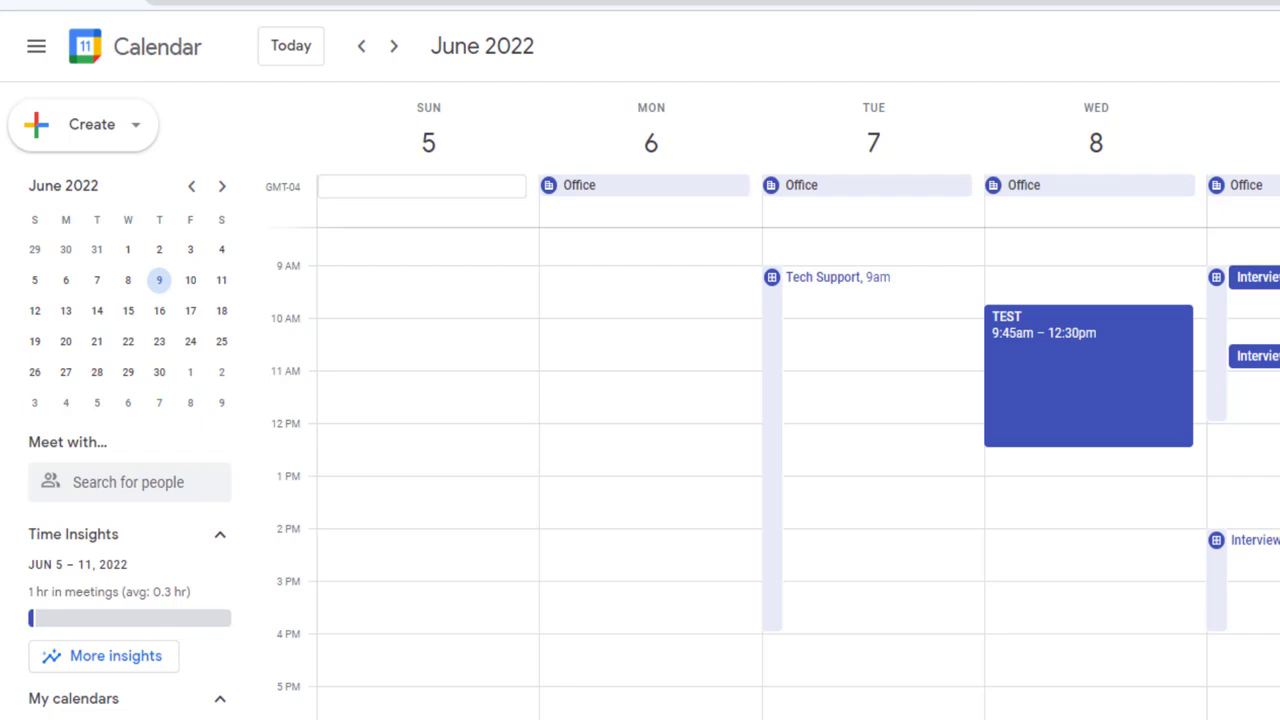
key("s")
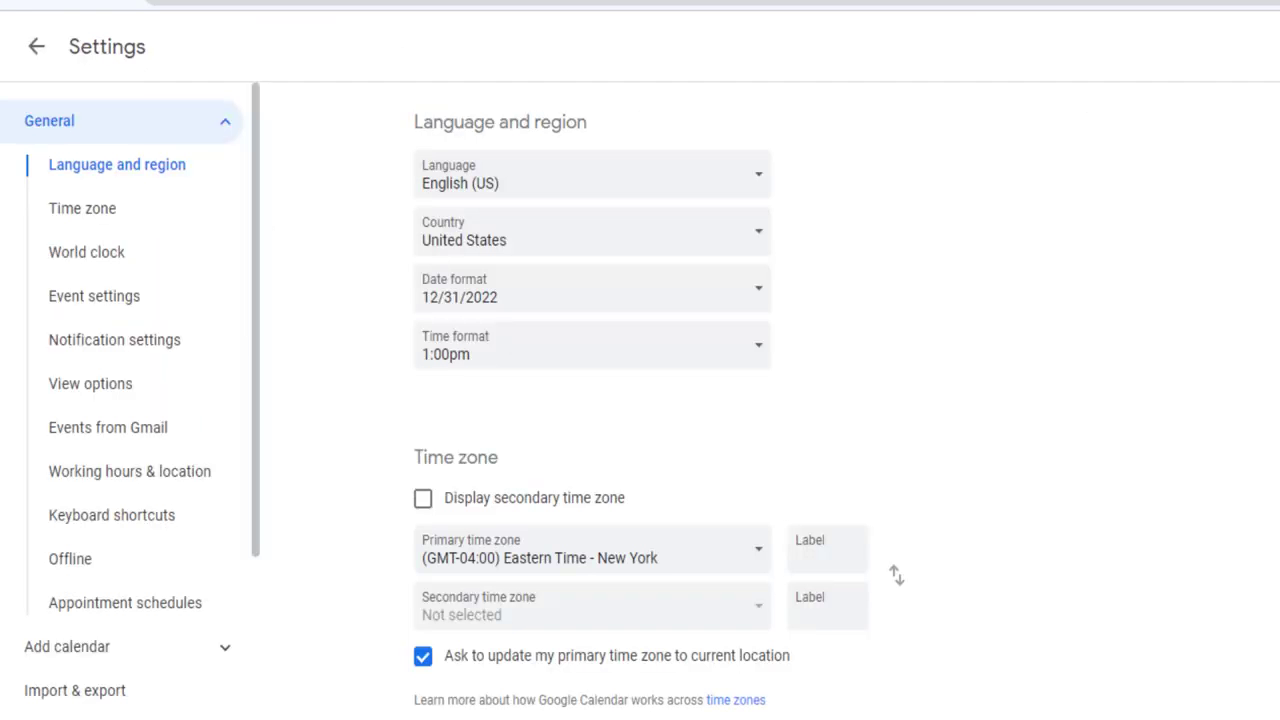
left_click(198, 610)
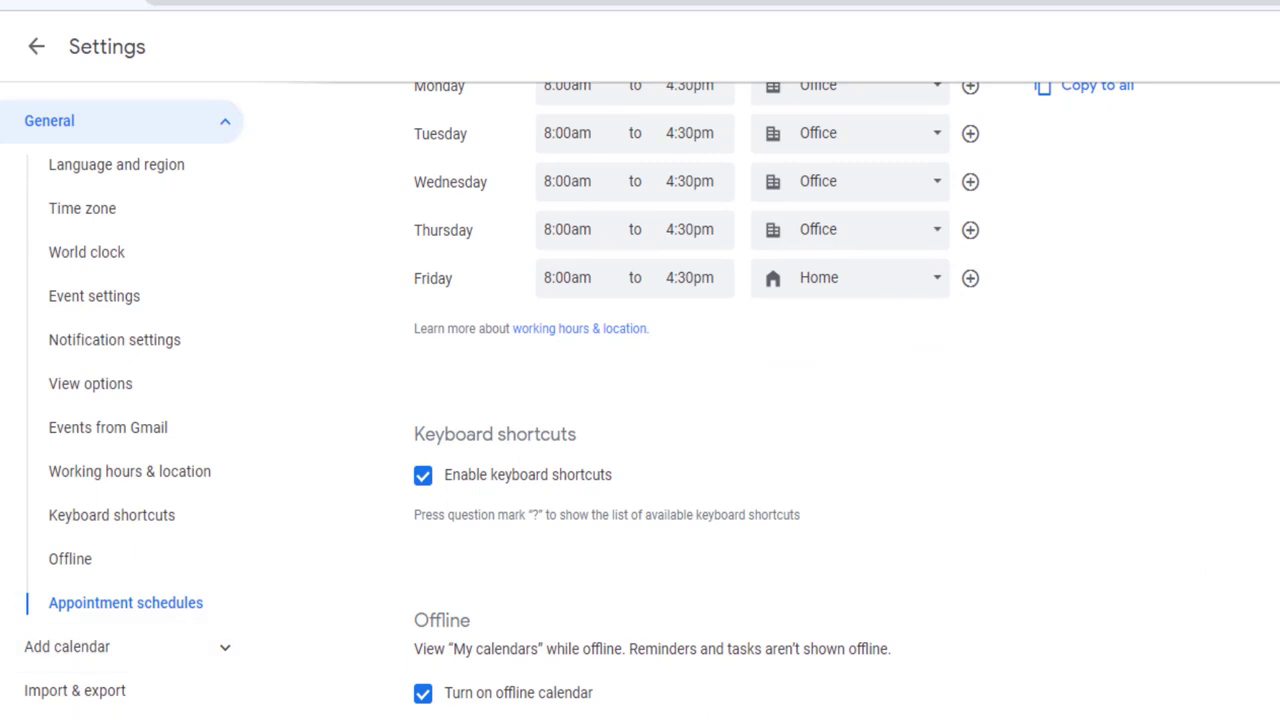
left_click(36, 46)
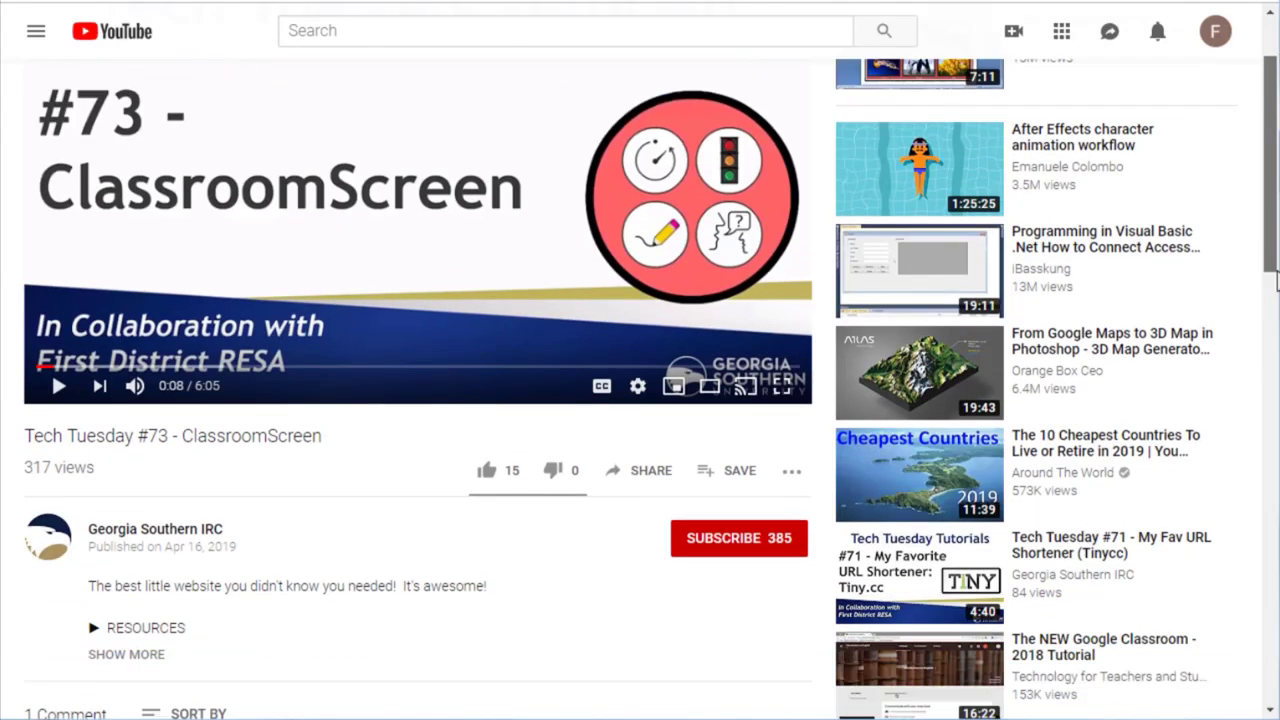
- In YouTube, like the Tech Tuesday #73 - ClassroomScreen video and subscribe to the Georgia Southern IRC channel
scroll(51, 238, "down", 2)
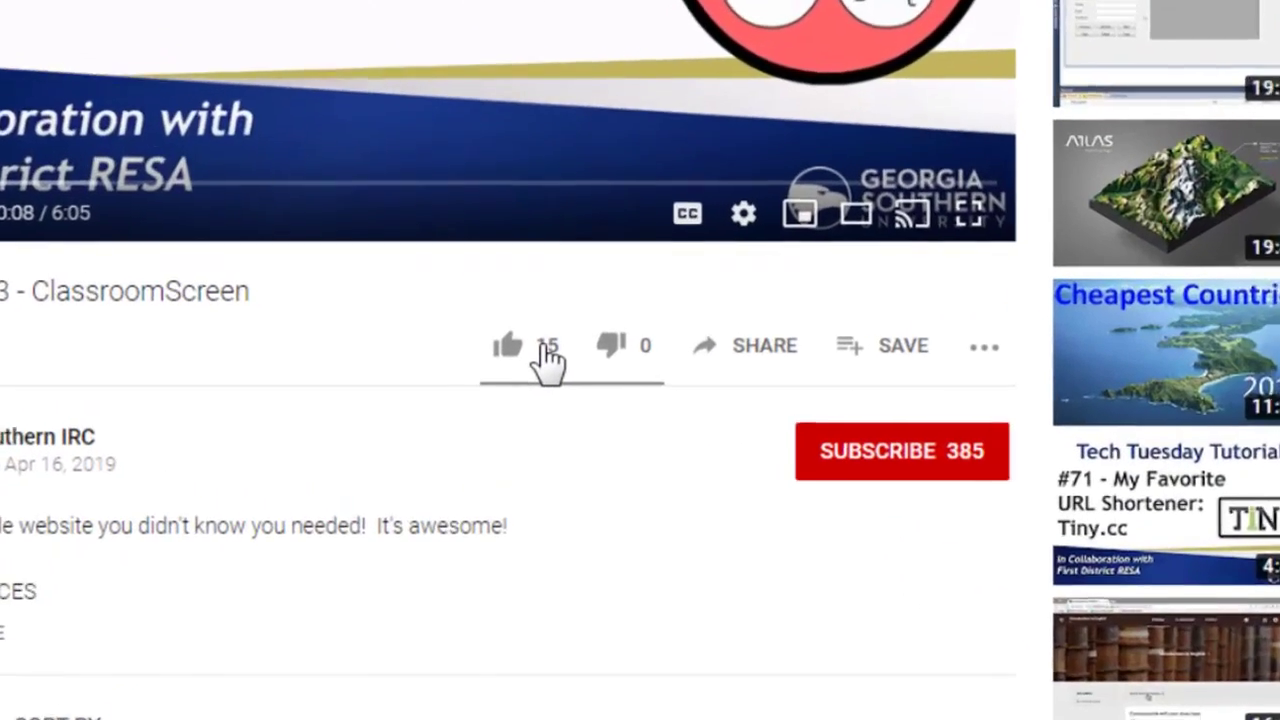
left_click(548, 360)
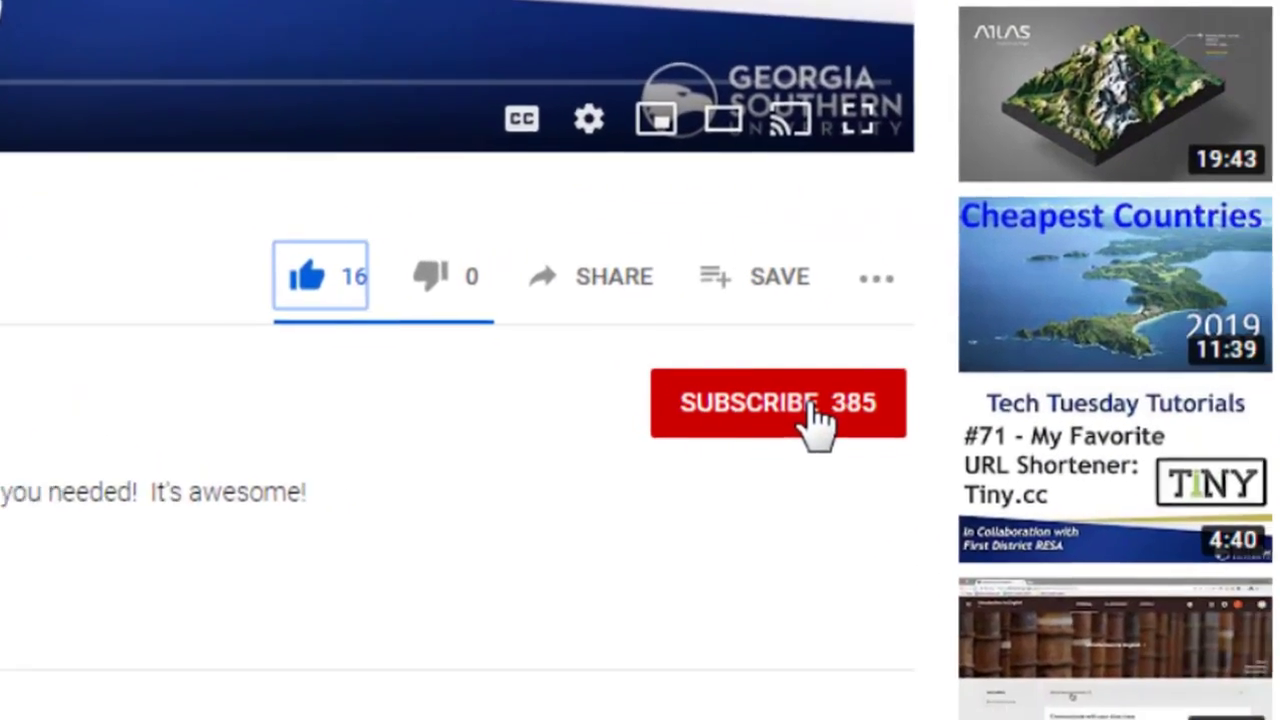
left_click(975, 465)
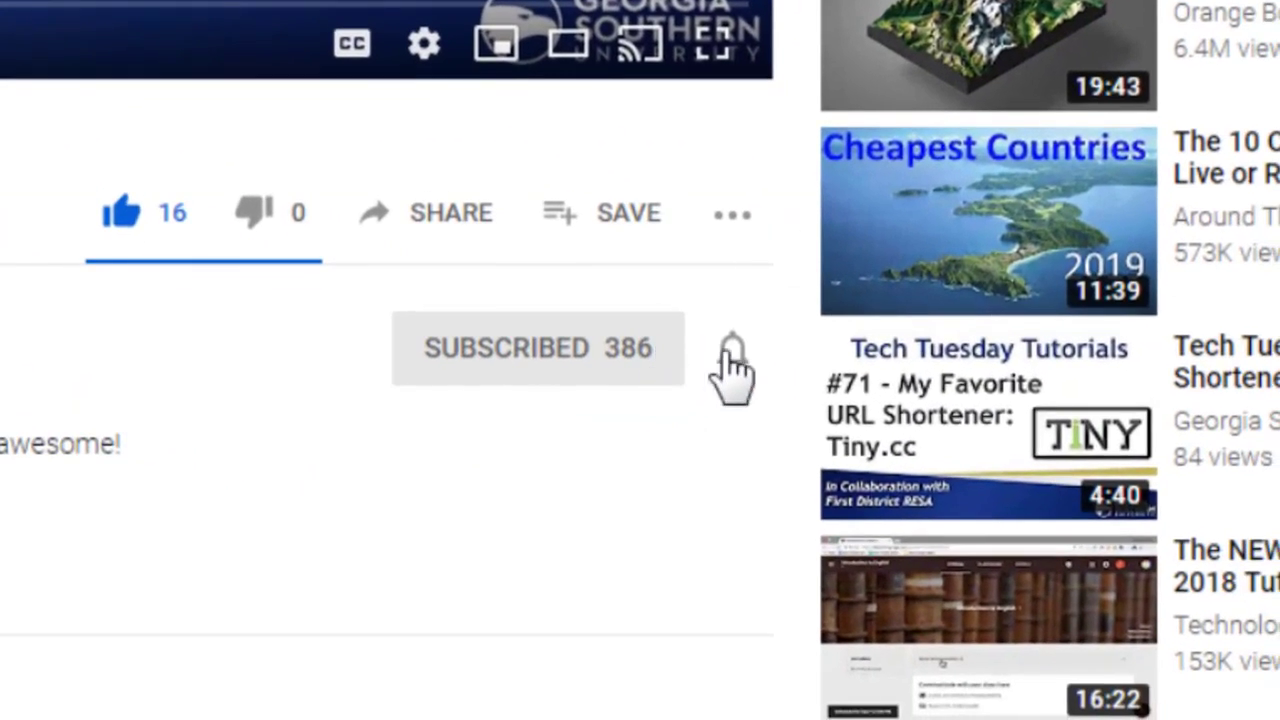
- Turn on notifications for the Georgia Southern IRC channel and start a public comment on the video
left_click(730, 352)
scroll(232, 463, "down", 3)
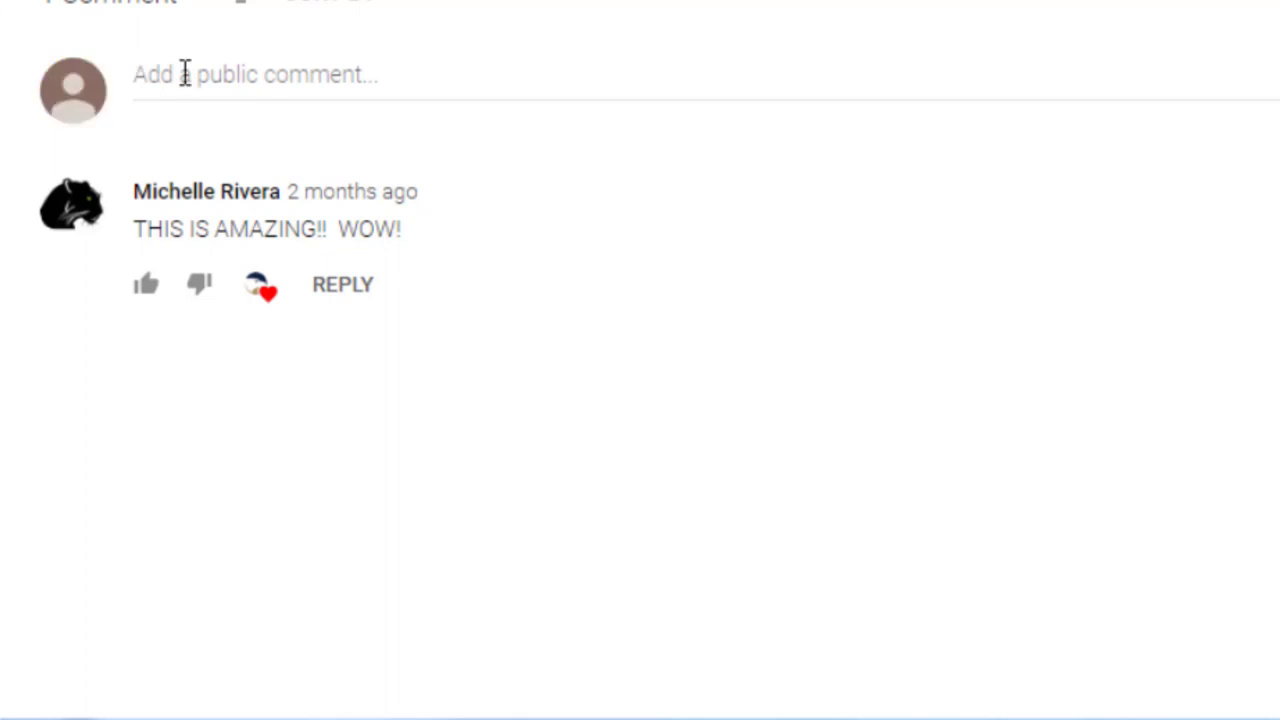
left_click(185, 74)
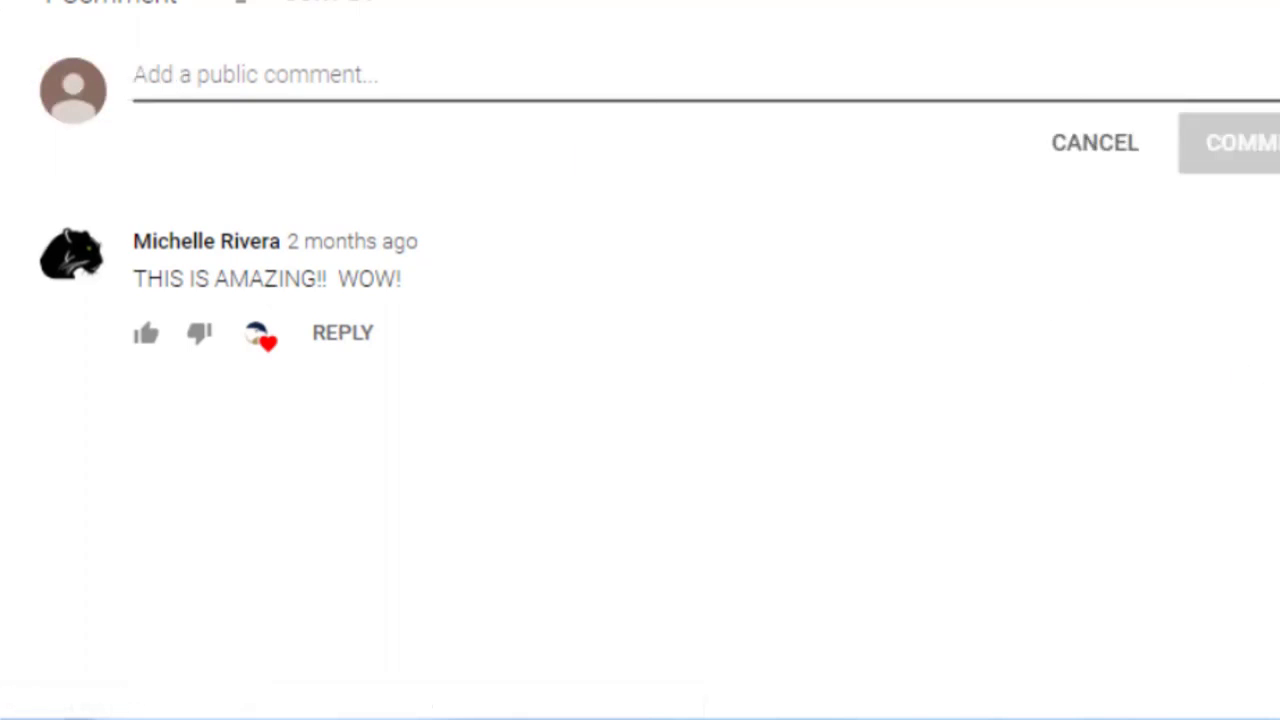